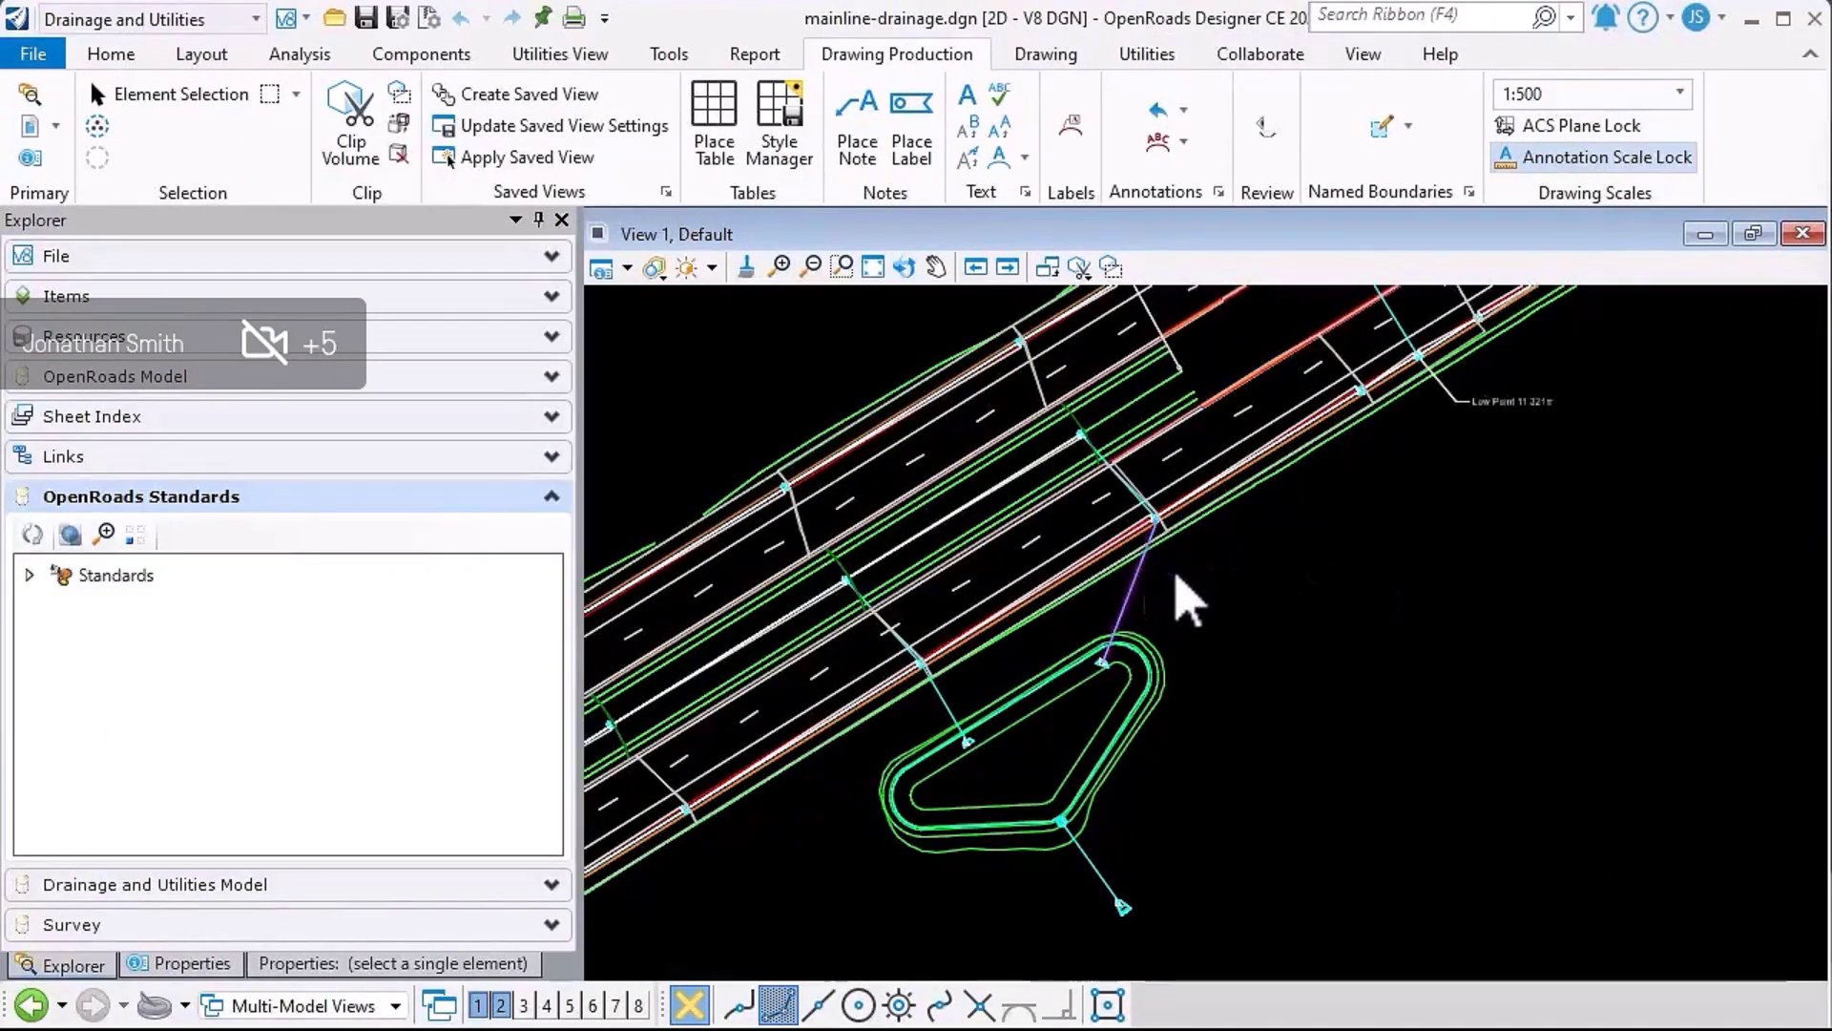
# Select conduit SS-11 and view its Properties and Storm Water Segment drainage properties
pyautogui.click(1140, 576)
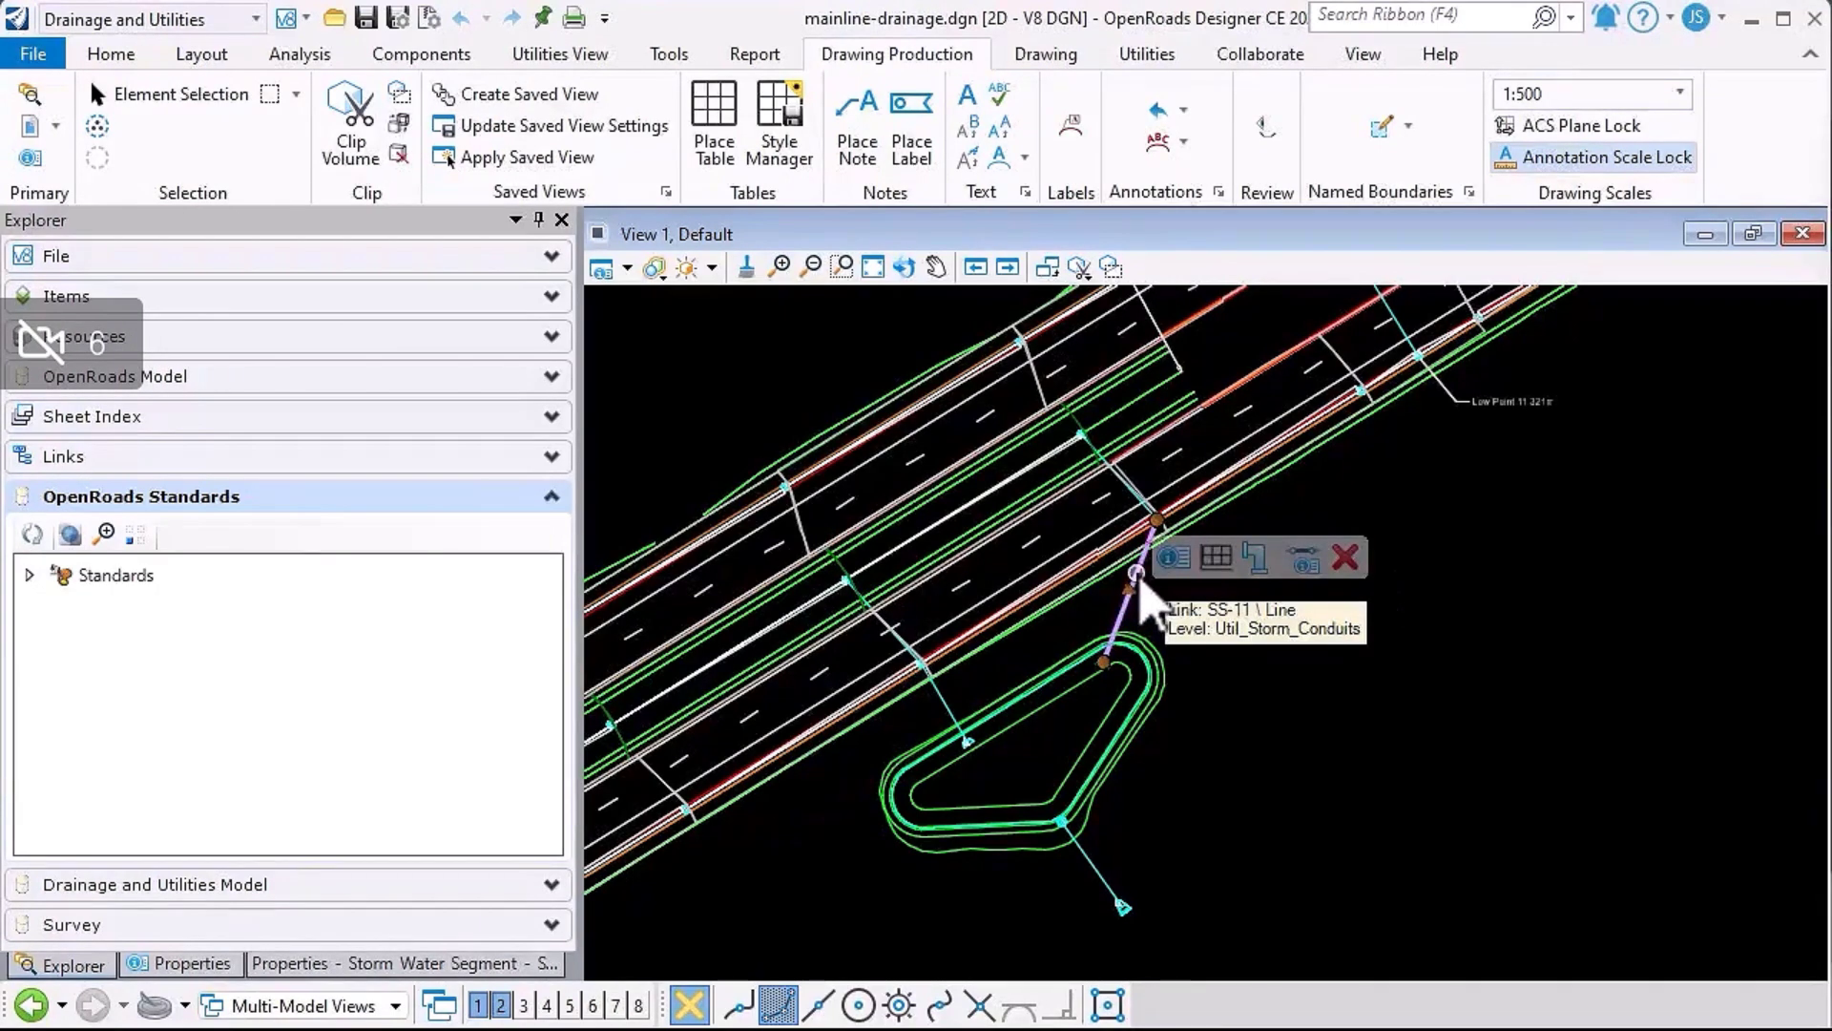
pyautogui.click(193, 965)
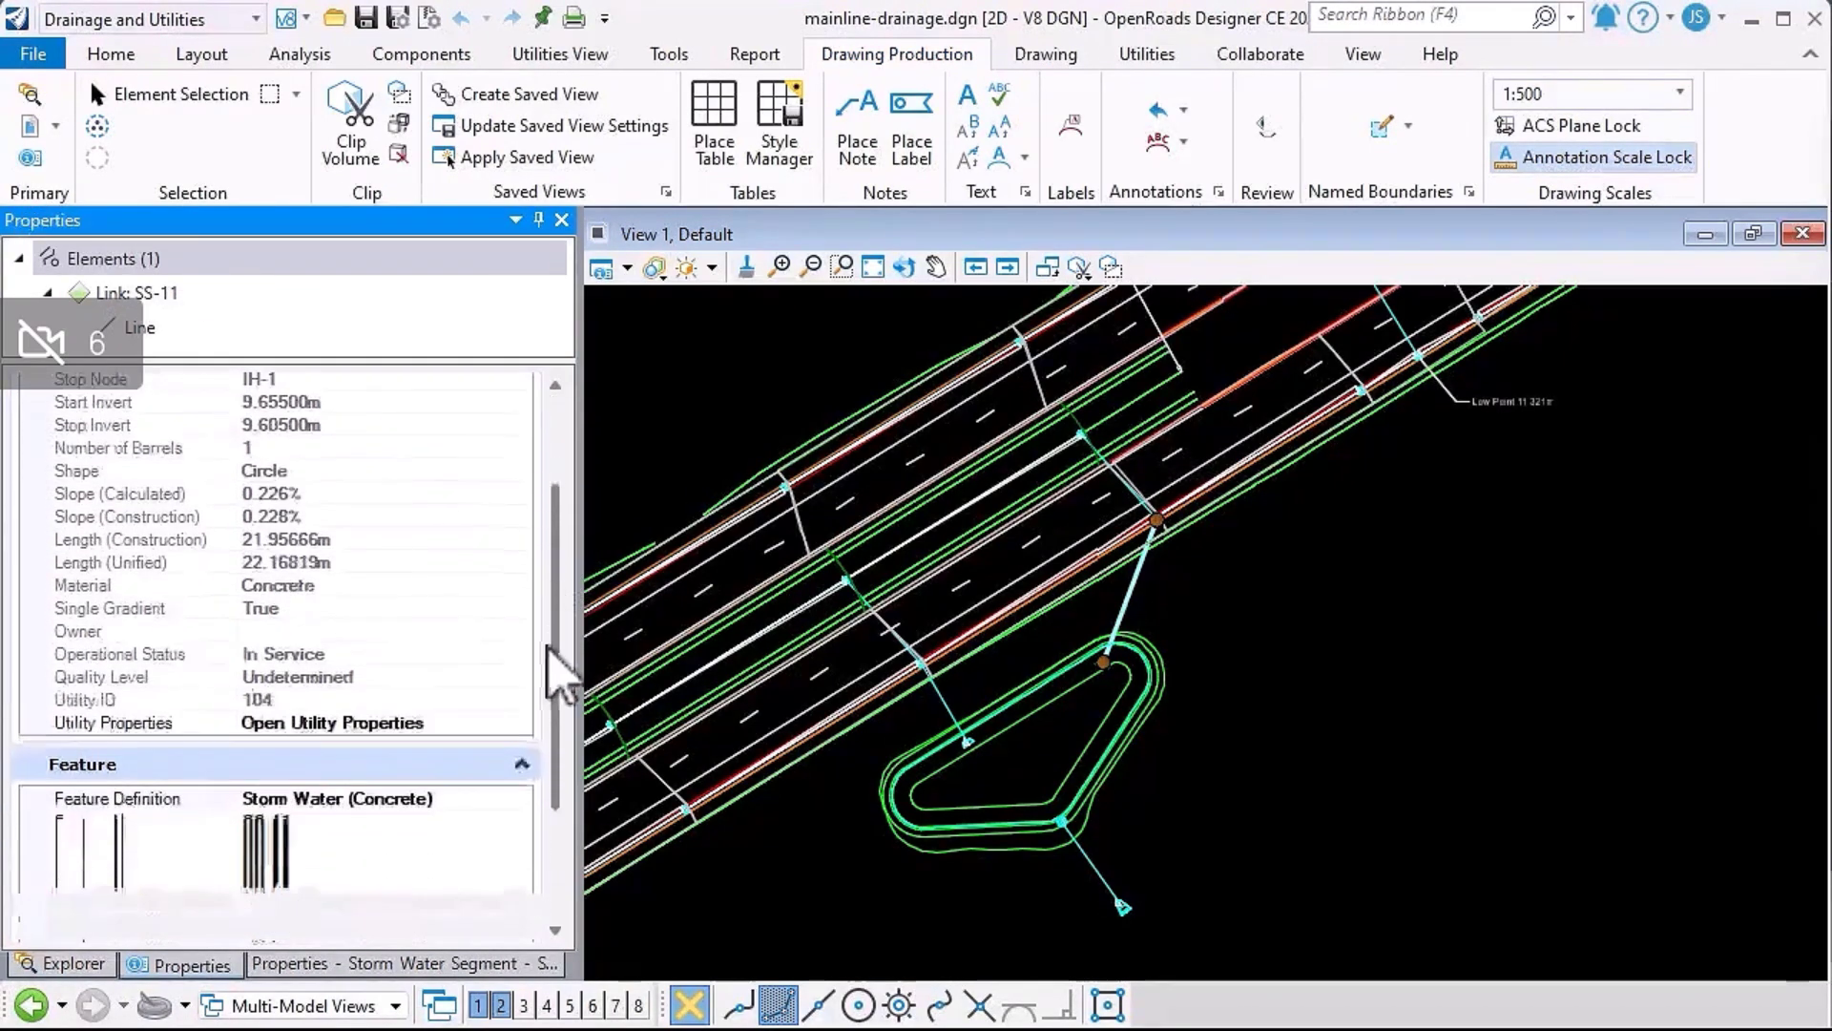
pyautogui.moveTo(562, 572); pyautogui.dragTo(560, 779)
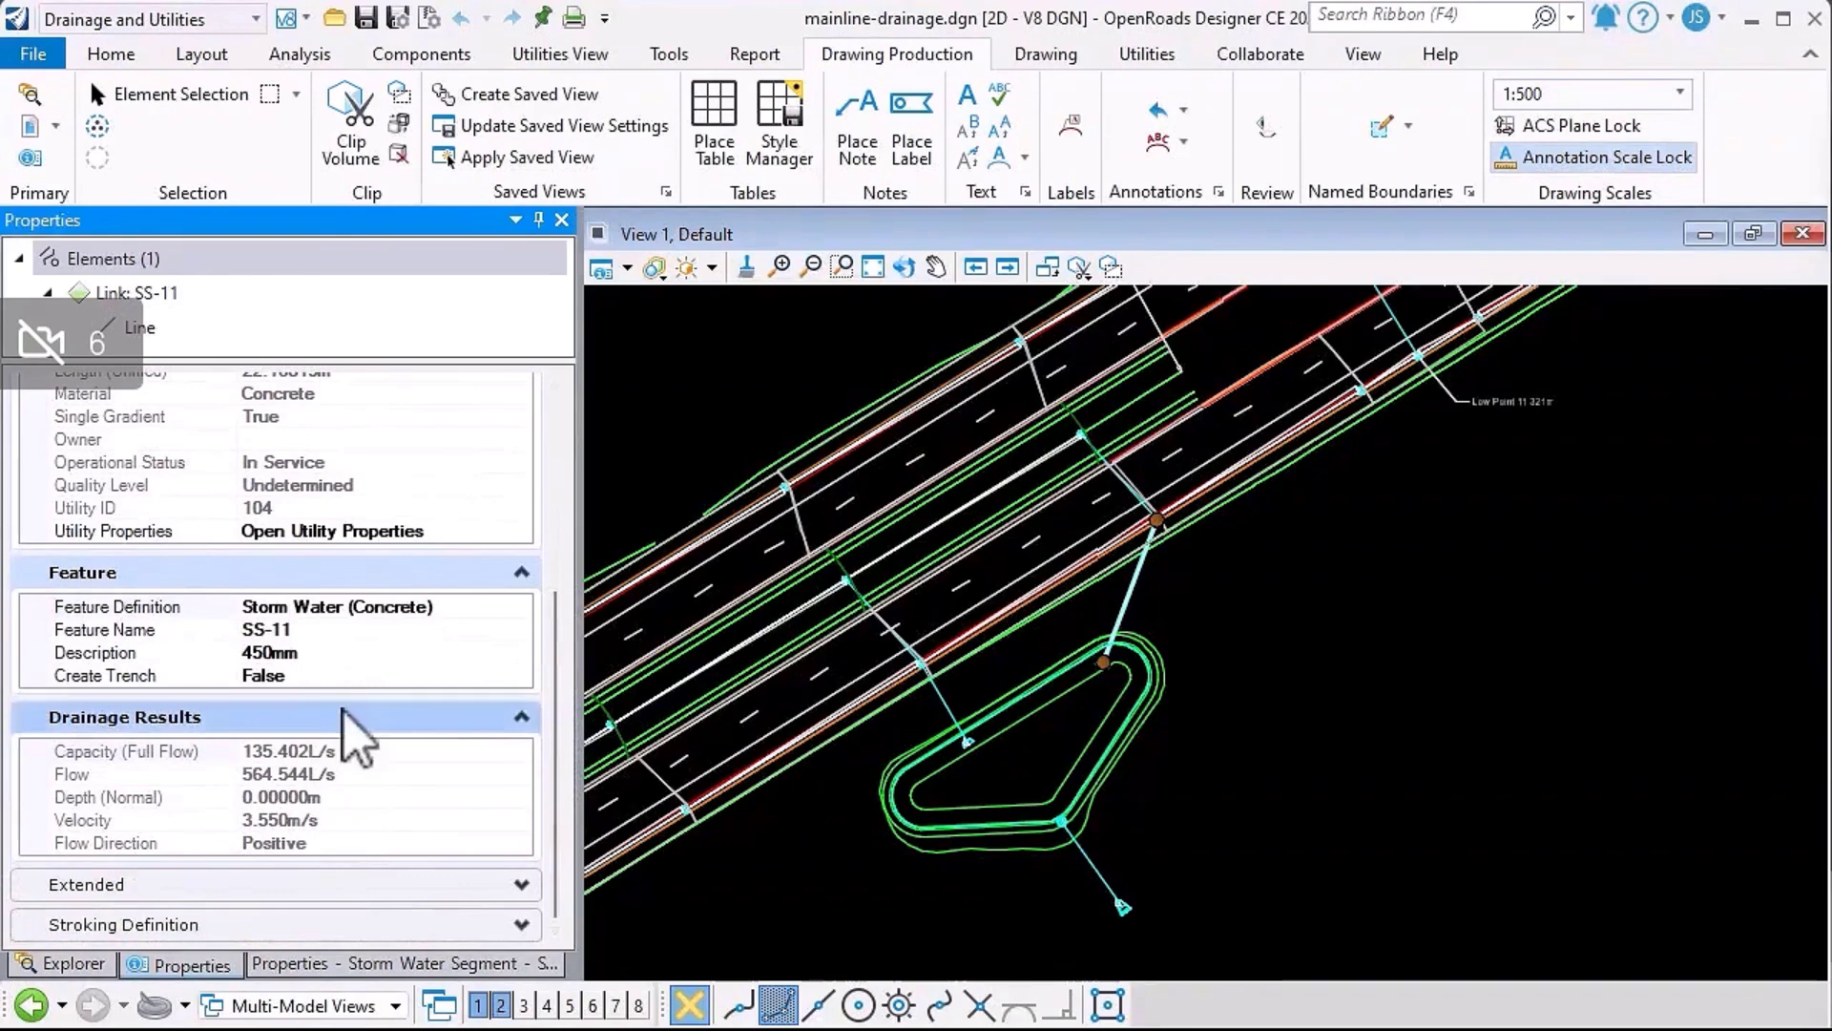
pyautogui.click(342, 966)
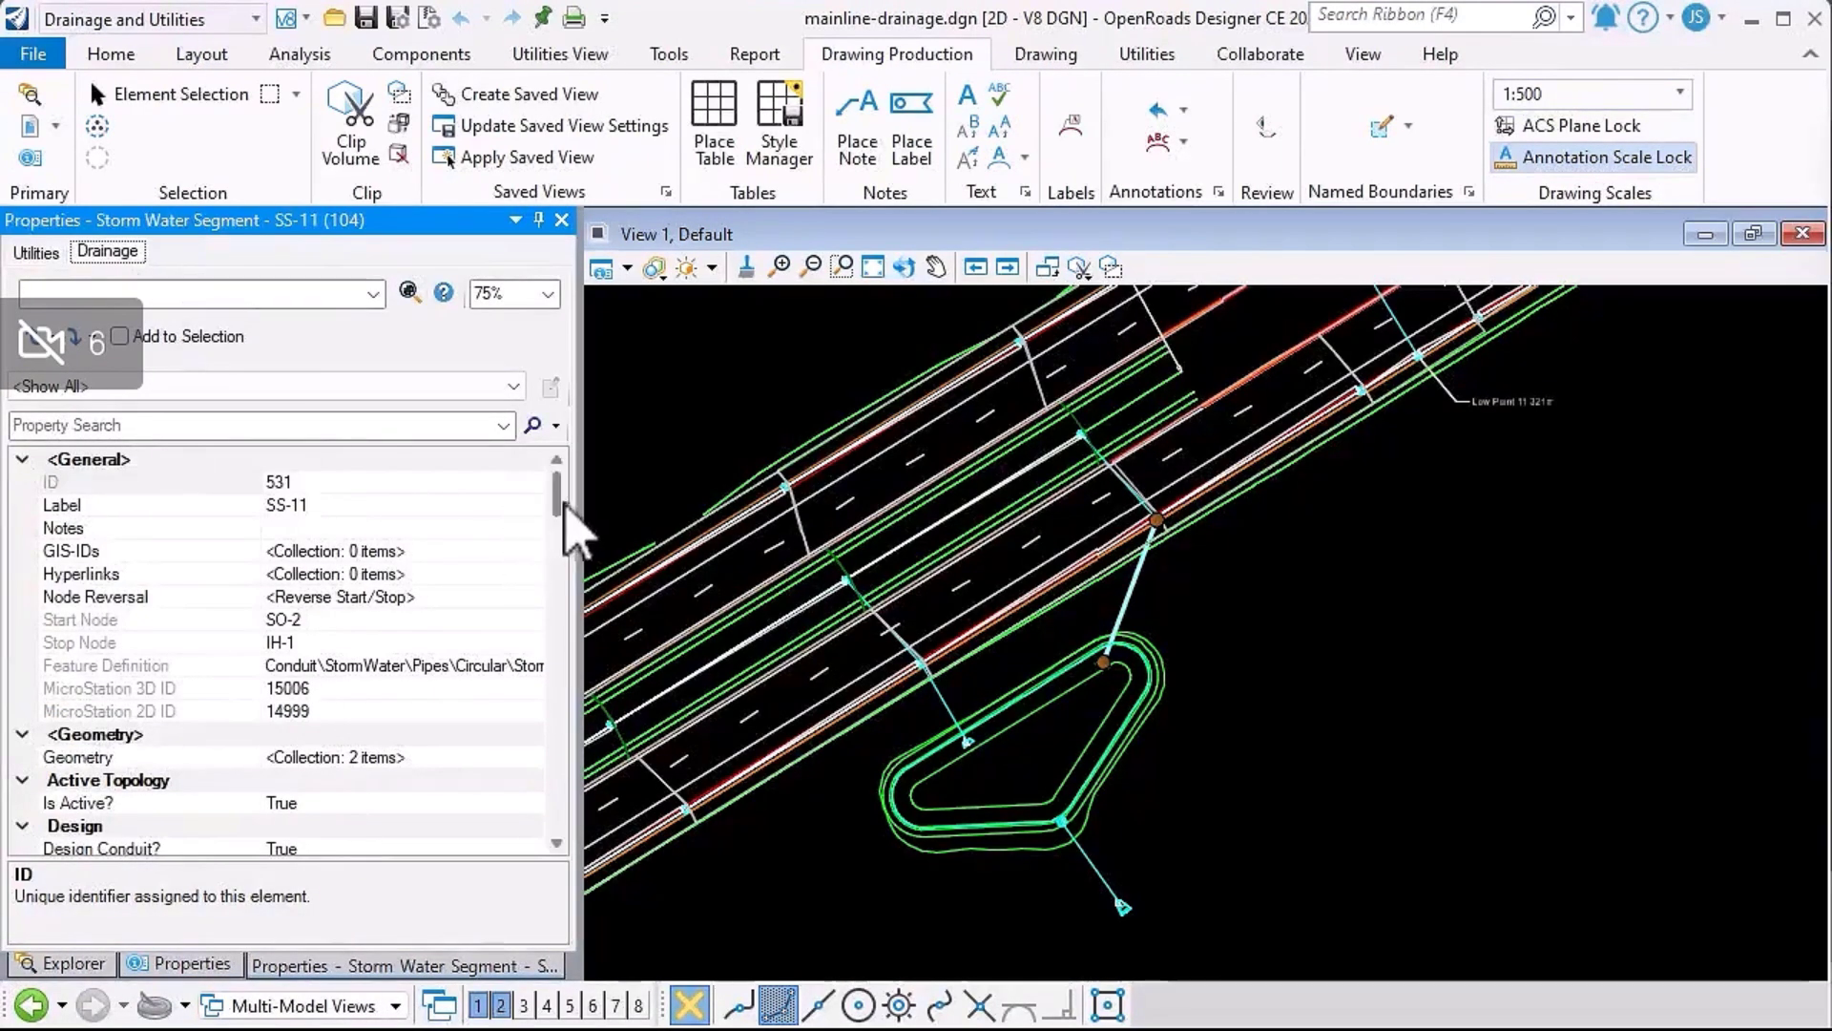
pyautogui.moveTo(559, 495)
pyautogui.mouseDown()
pyautogui.moveTo(551, 630)
pyautogui.moveTo(549, 483)
pyautogui.mouseUp()
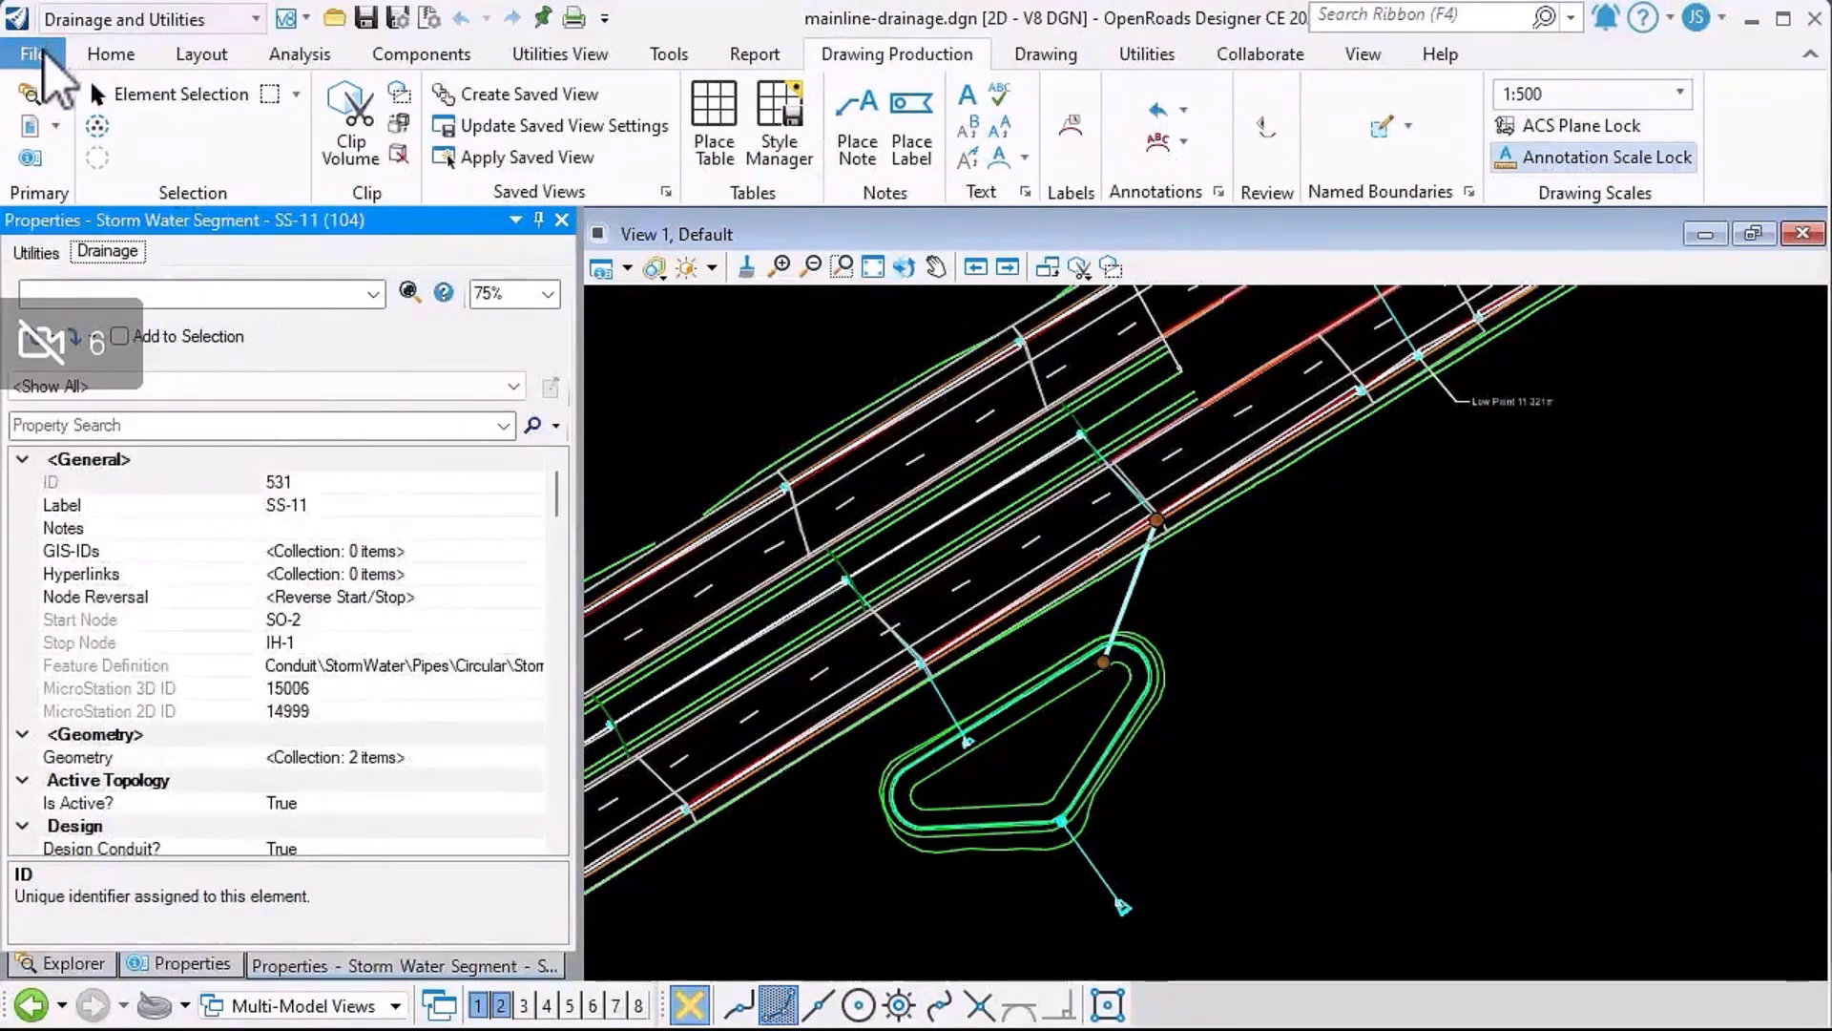
# Open Drainage Container.dgn and toggle the mainline-drainage.dgn reference display off and back on
pyautogui.click(32, 53)
pyautogui.click(494, 351)
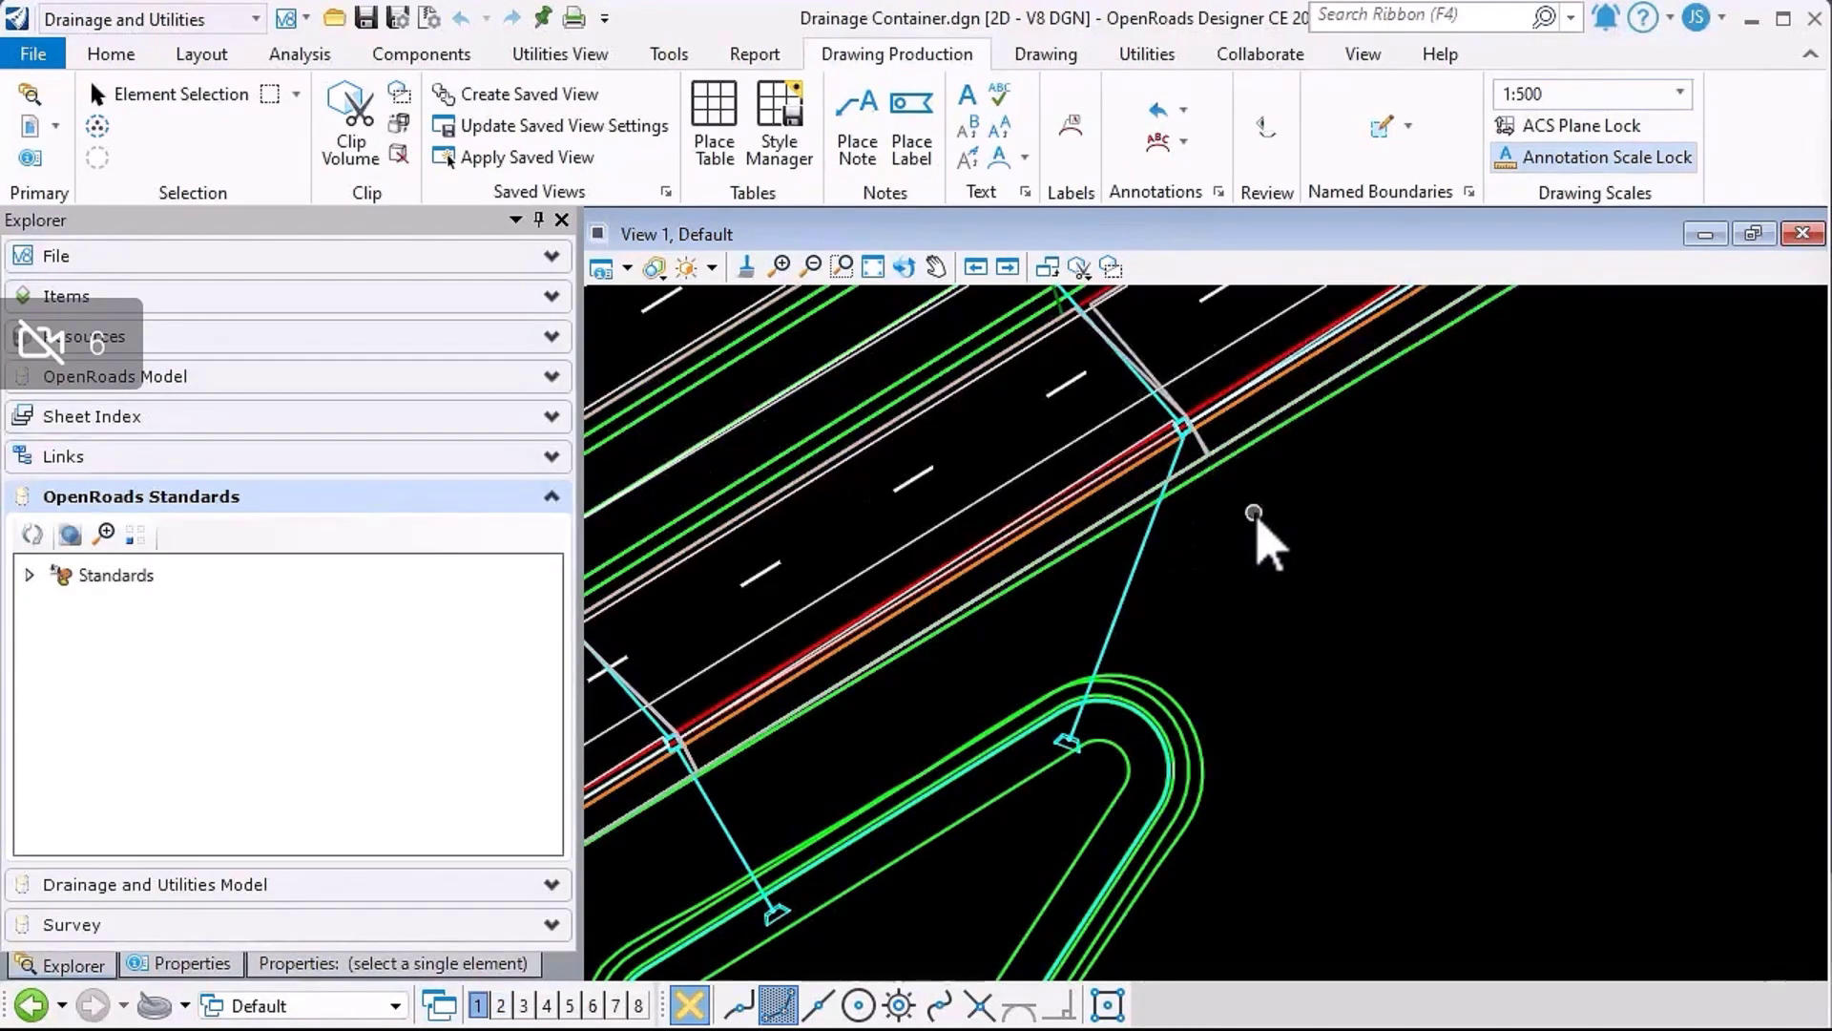
pyautogui.moveTo(1153, 537)
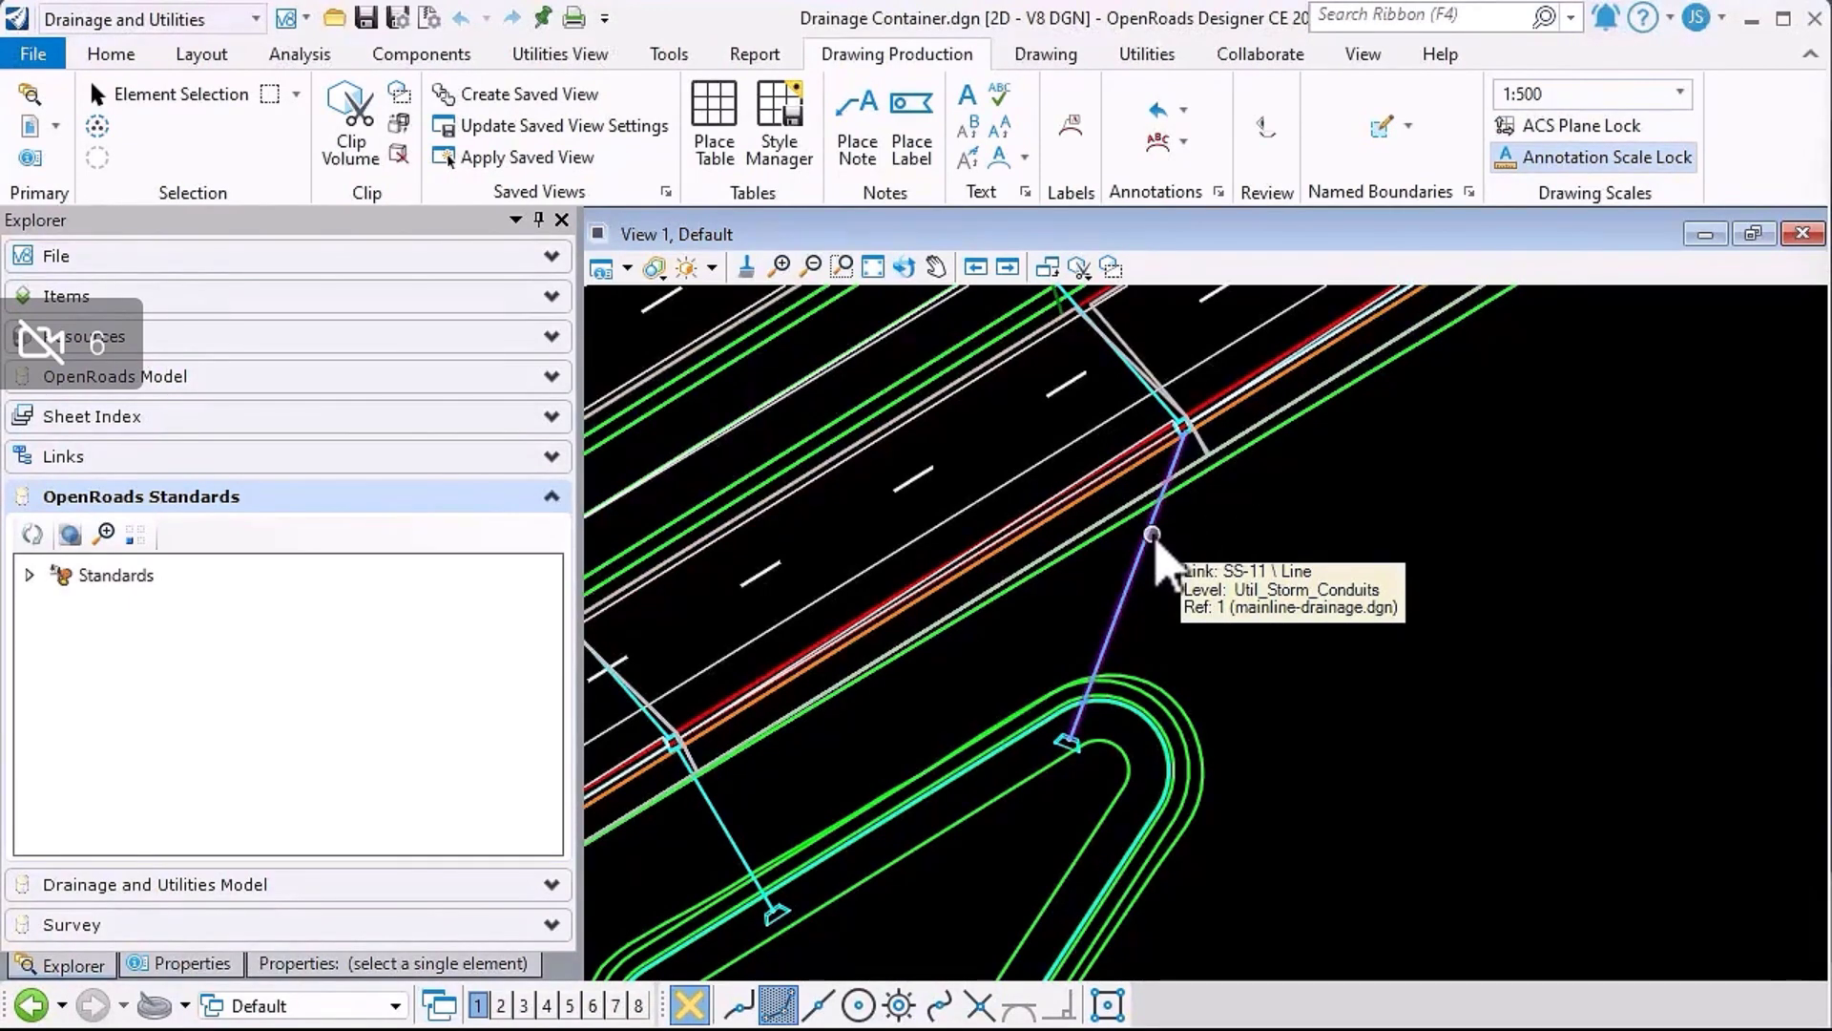
pyautogui.click(29, 129)
pyautogui.click(730, 856)
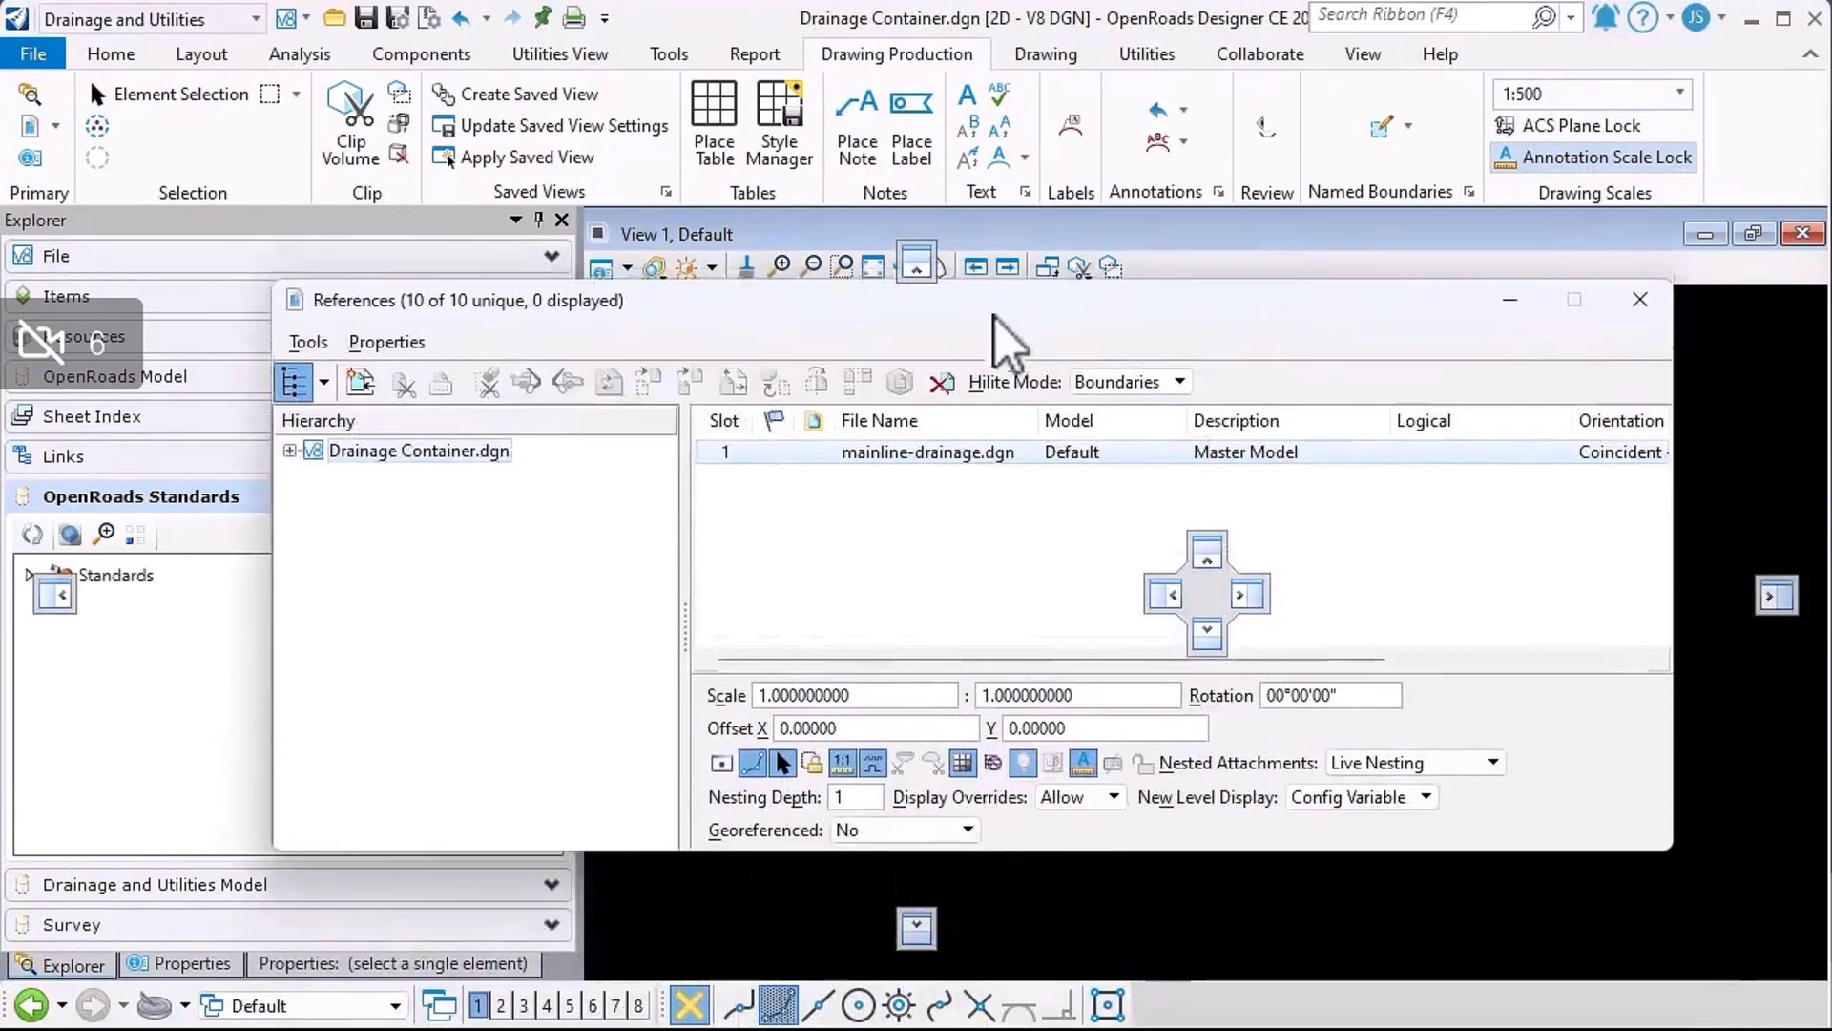
pyautogui.moveTo(1059, 397); pyautogui.dragTo(1058, 382)
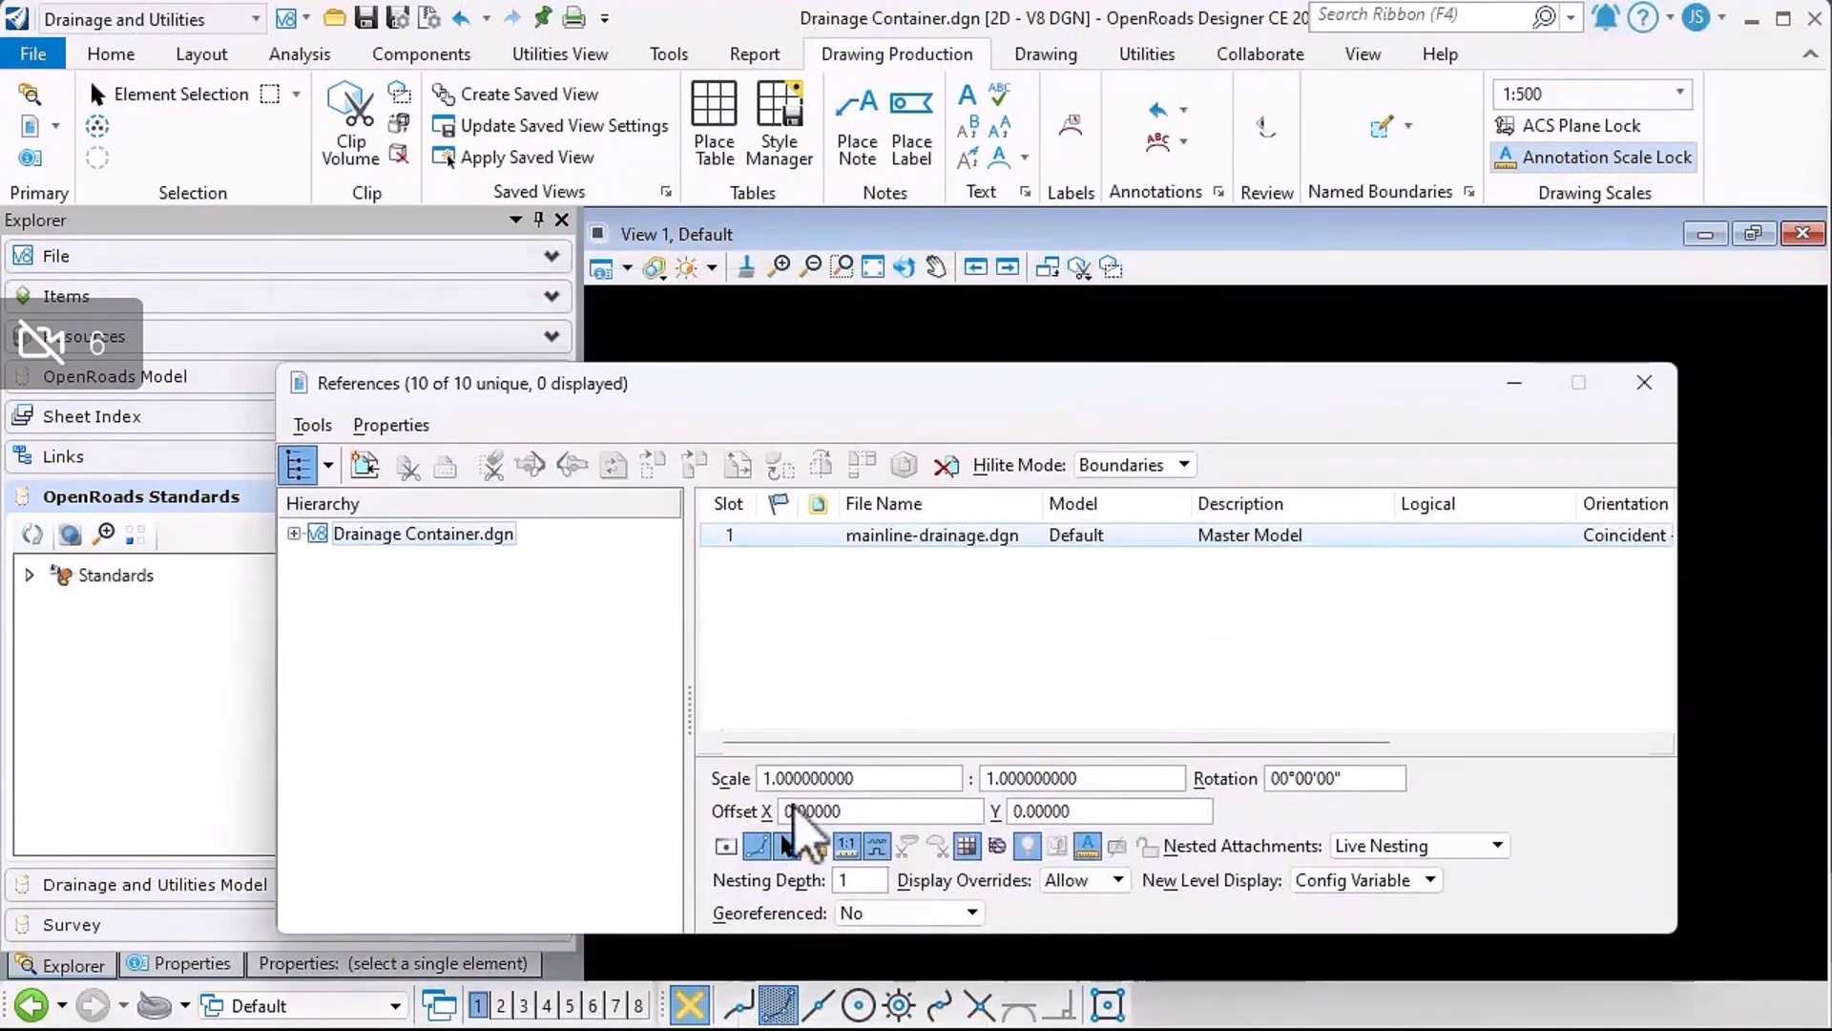
pyautogui.click(725, 848)
pyautogui.click(1643, 382)
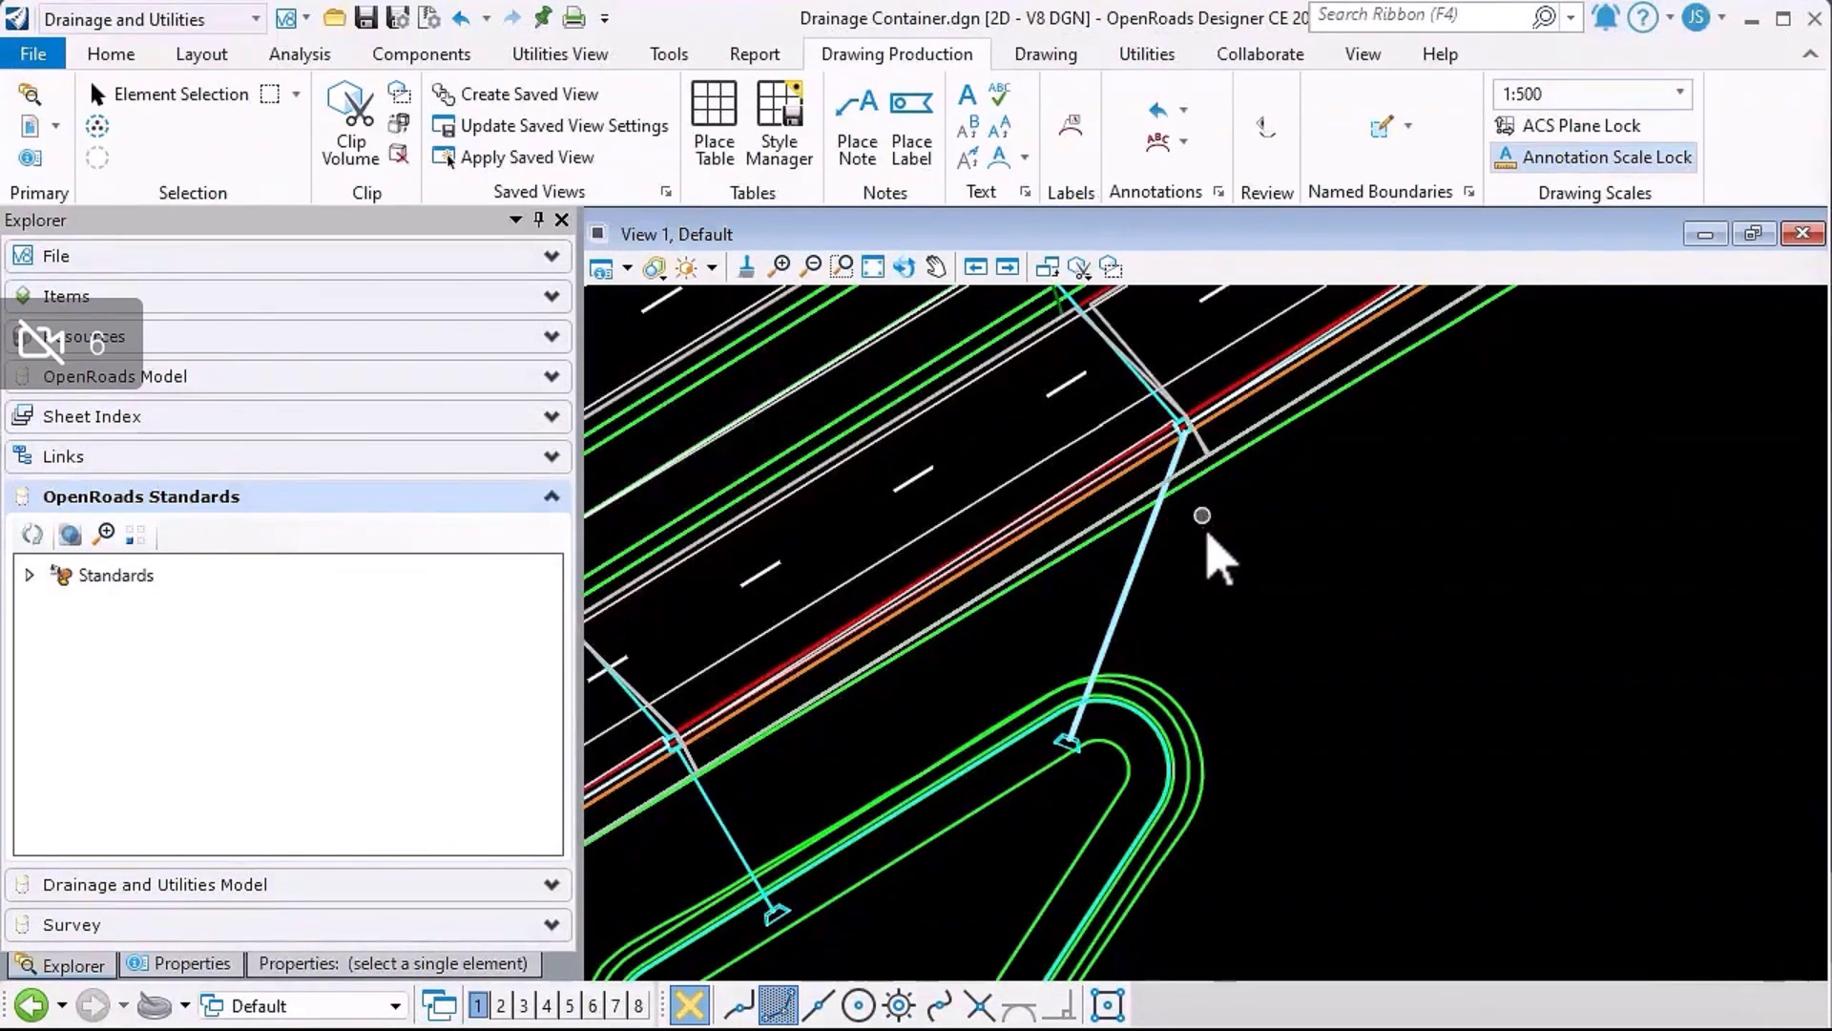
# Select referenced conduit SS-11 in the container and review its general and drainage properties
pyautogui.click(186, 966)
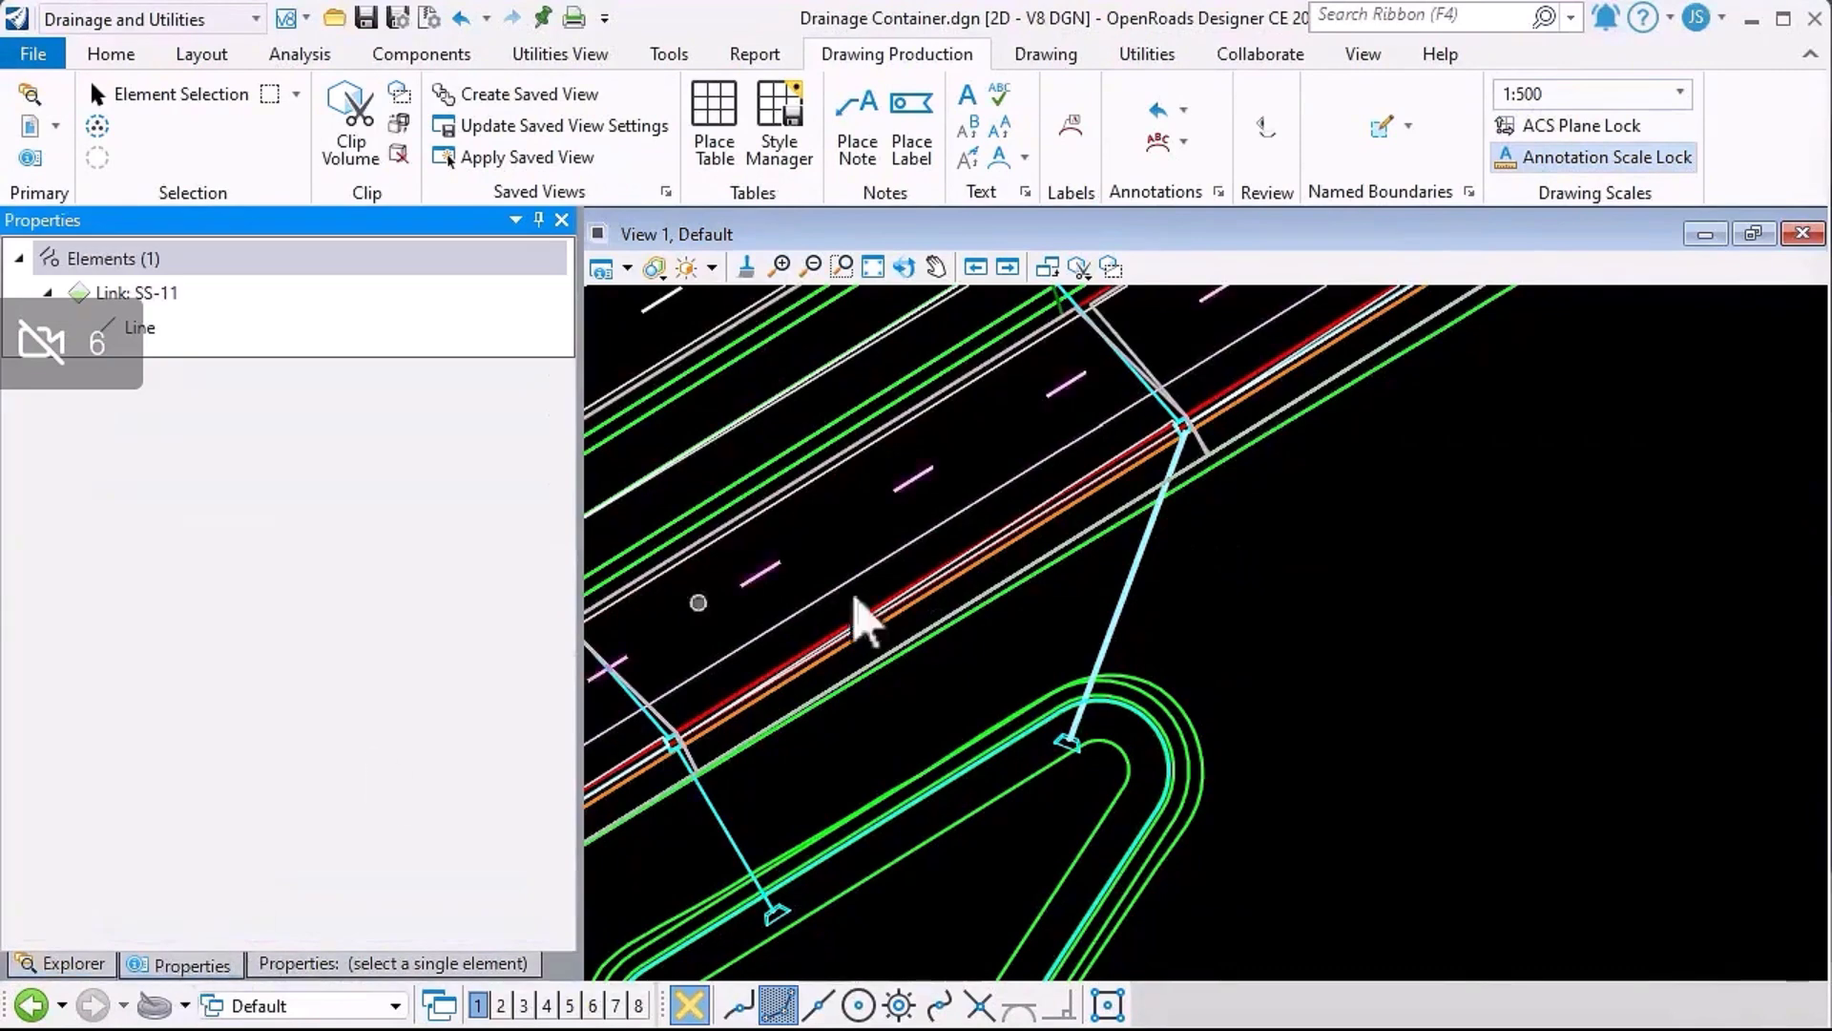
pyautogui.click(1224, 559)
pyautogui.click(1160, 540)
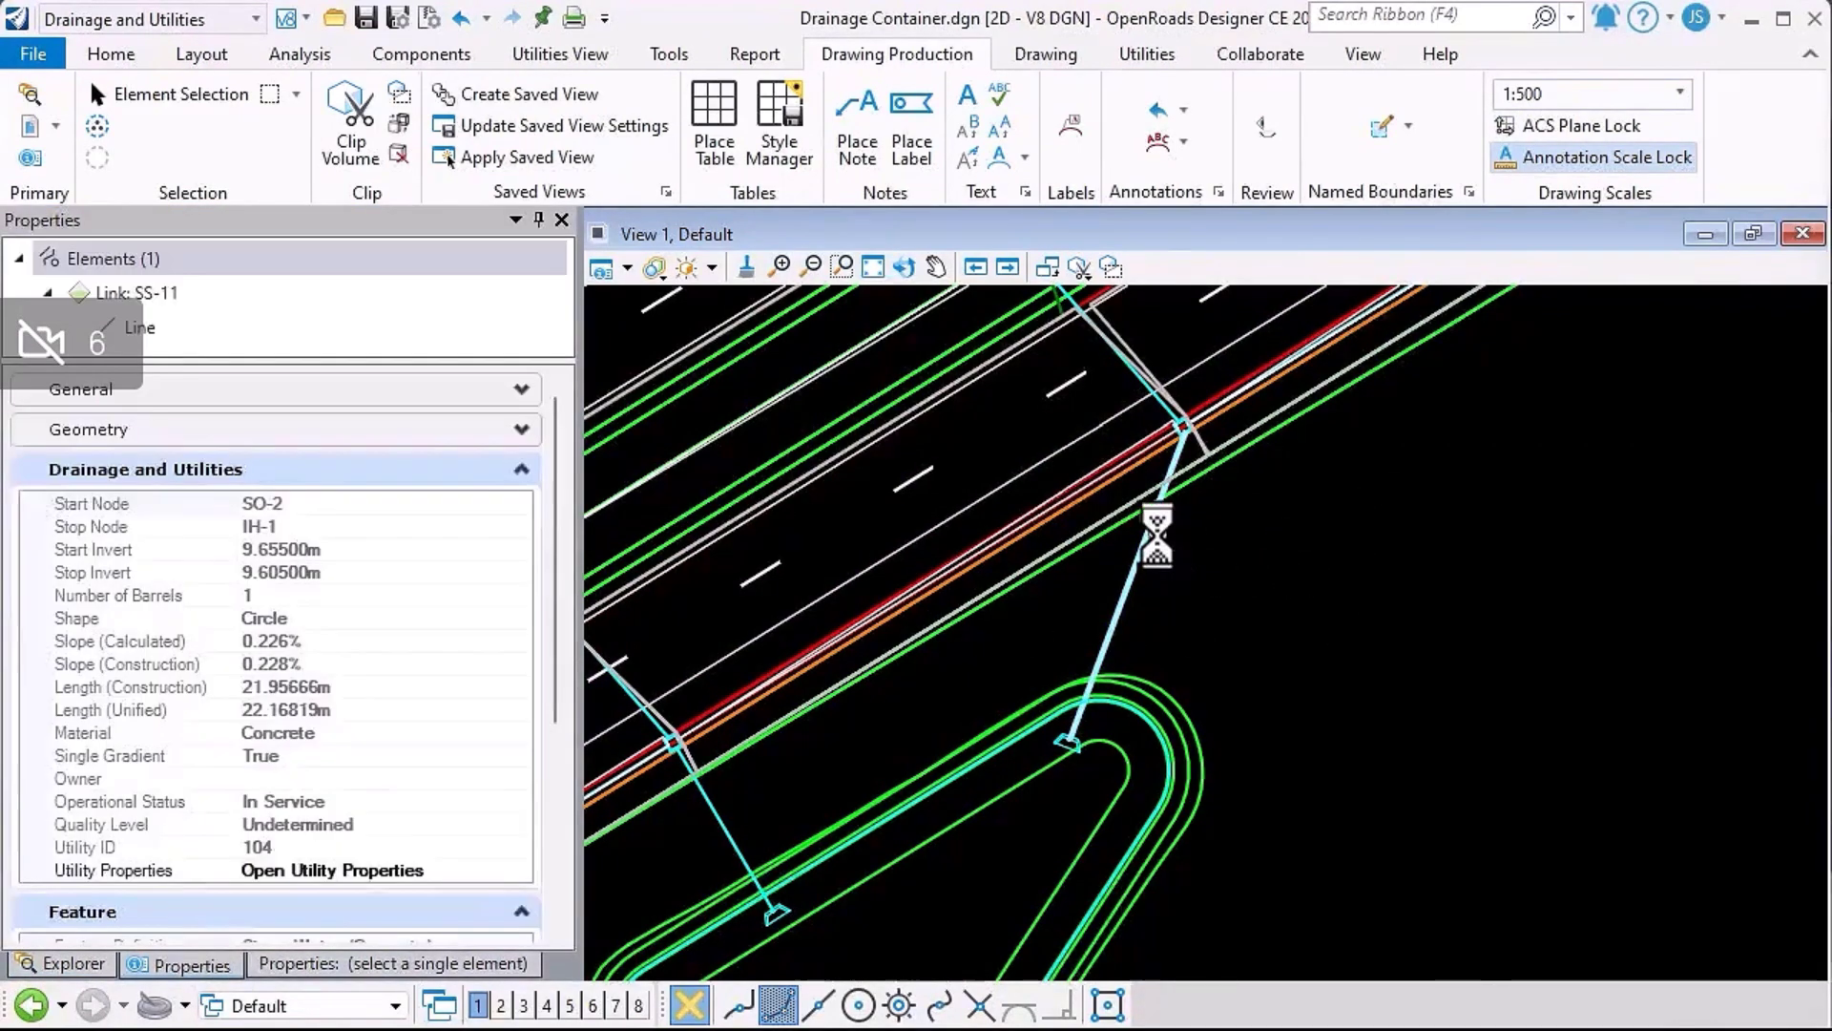
pyautogui.scroll(-2, 558, 601)
pyautogui.moveTo(566, 617)
pyautogui.mouseDown()
pyautogui.moveTo(554, 778)
pyautogui.moveTo(544, 524)
pyautogui.mouseUp()
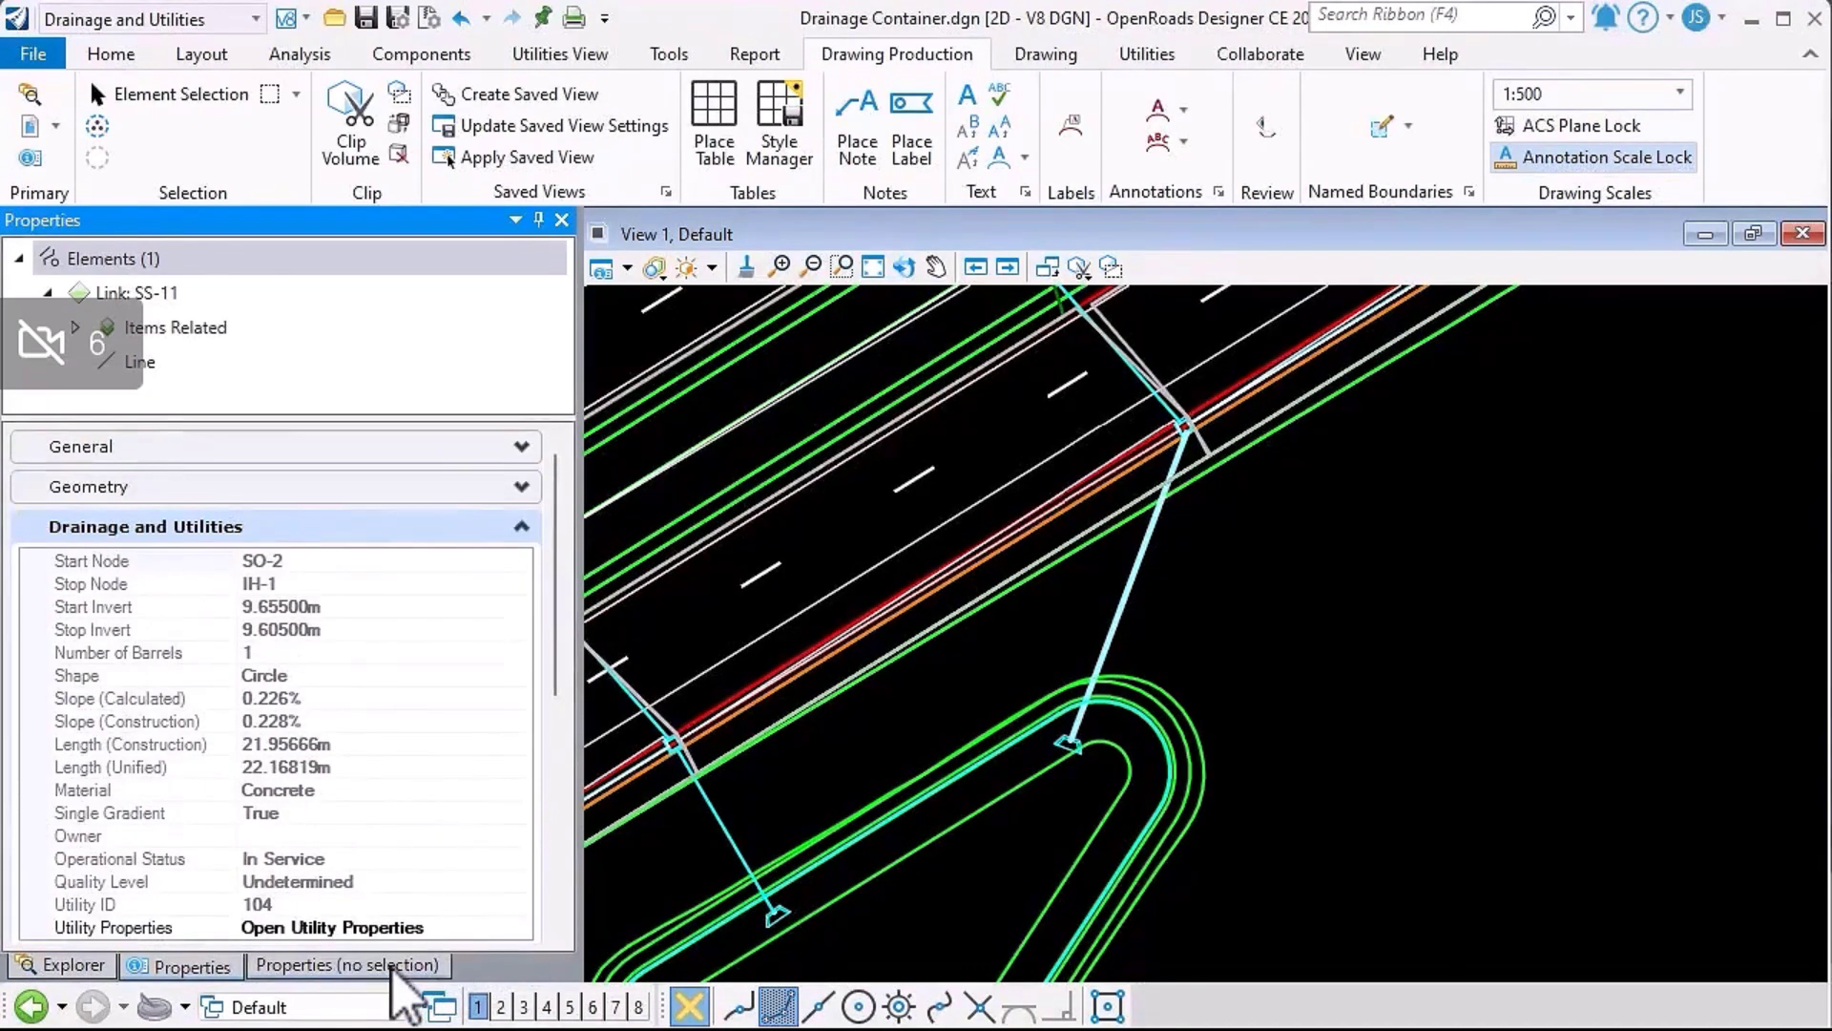
pyautogui.click(393, 968)
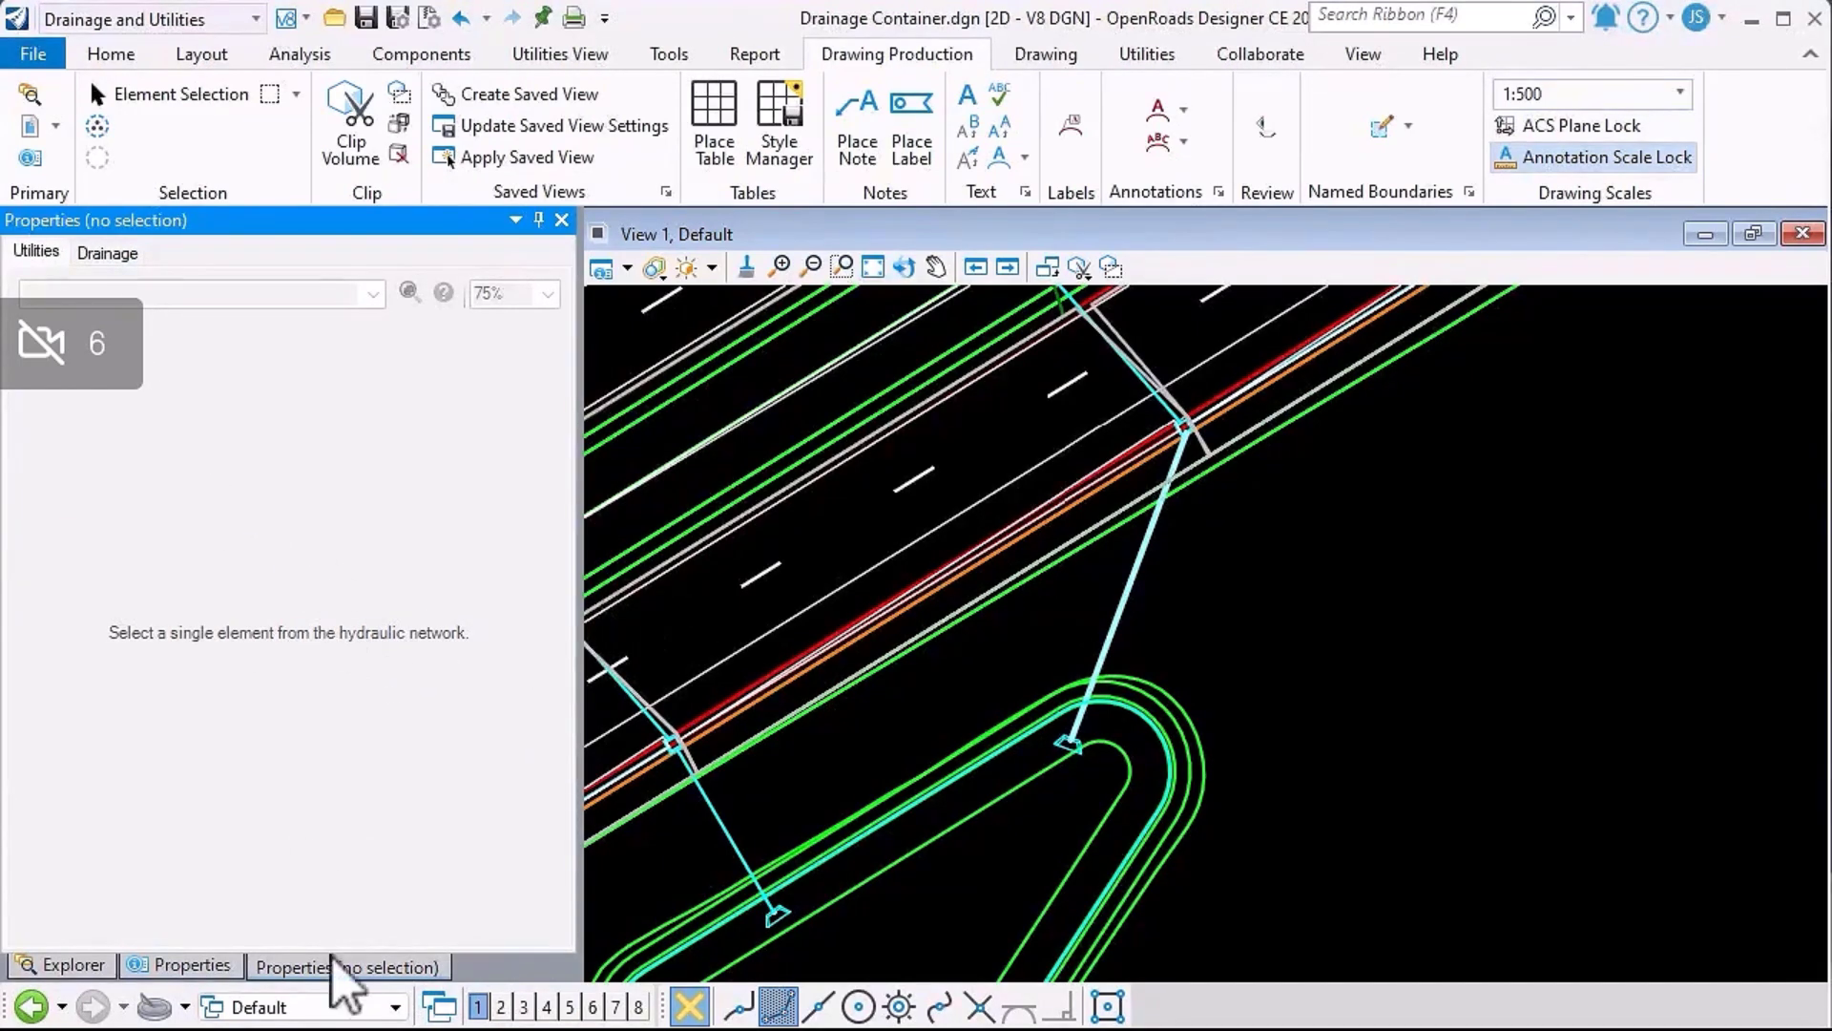
pyautogui.click(201, 967)
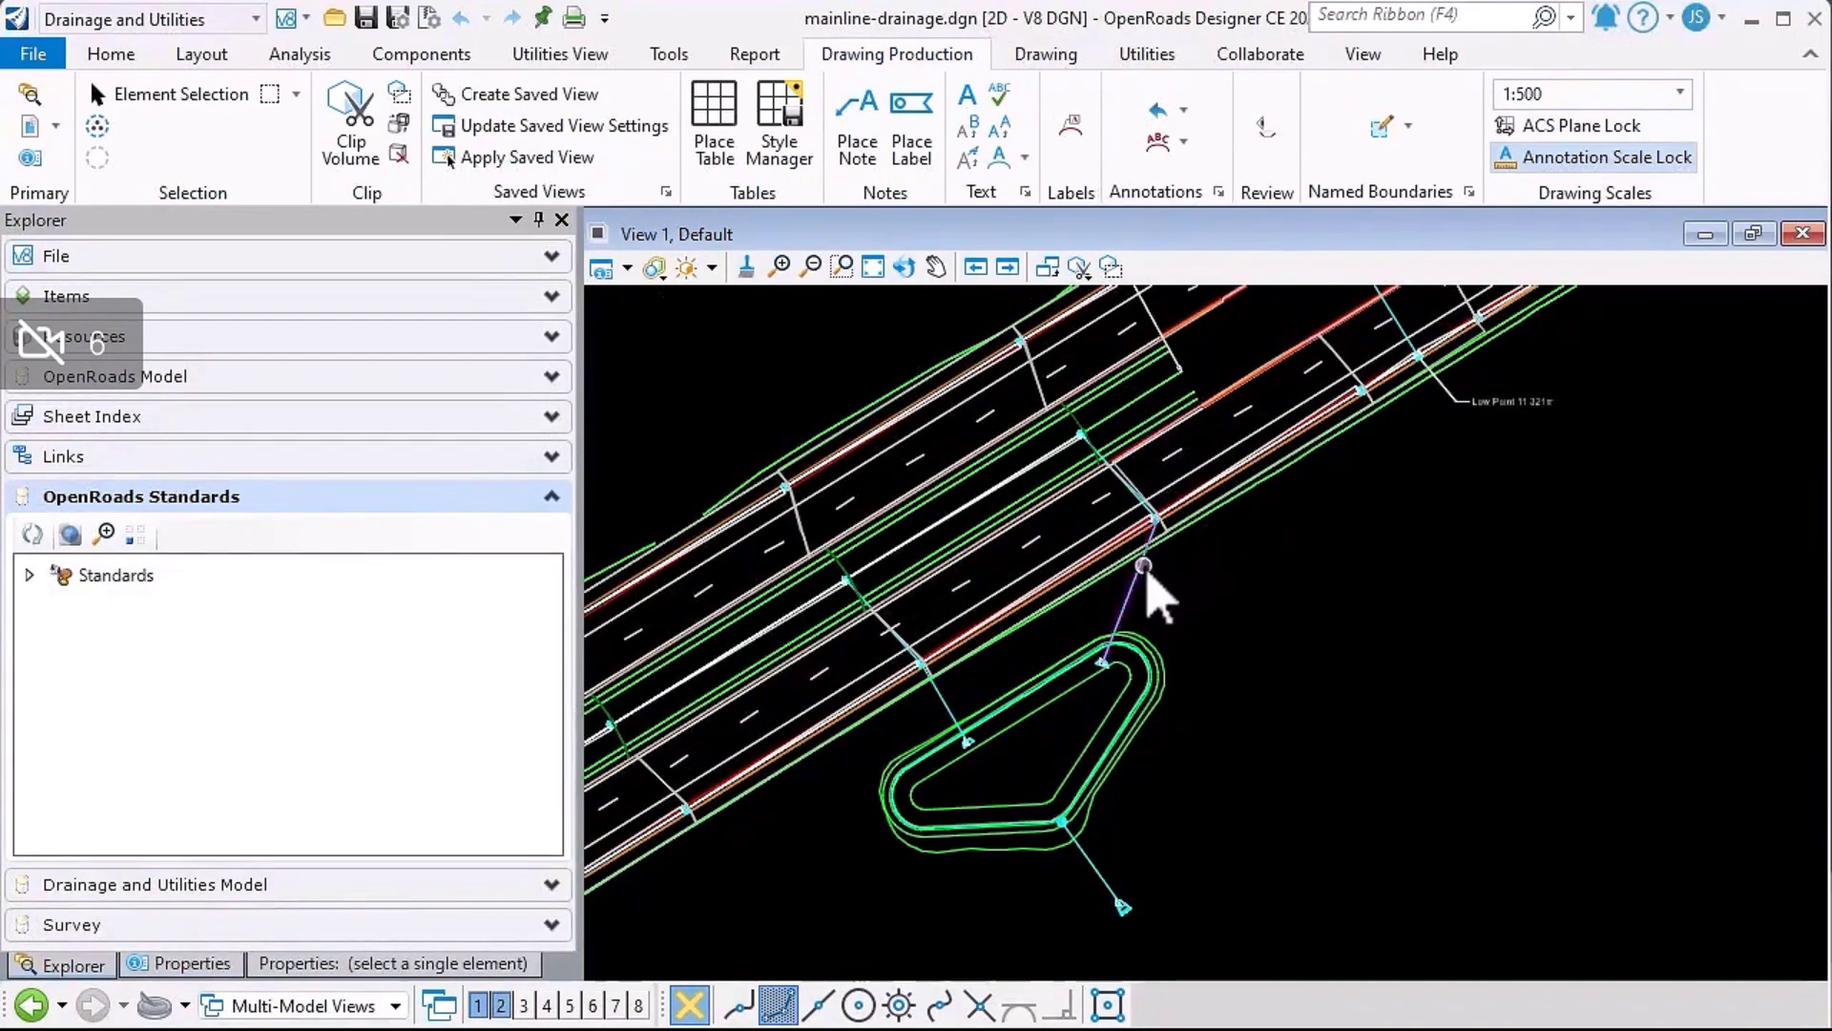
# Create a 'Drainage' item type library containing the item type 'Extra Conduit Properties'
pyautogui.click(1148, 55)
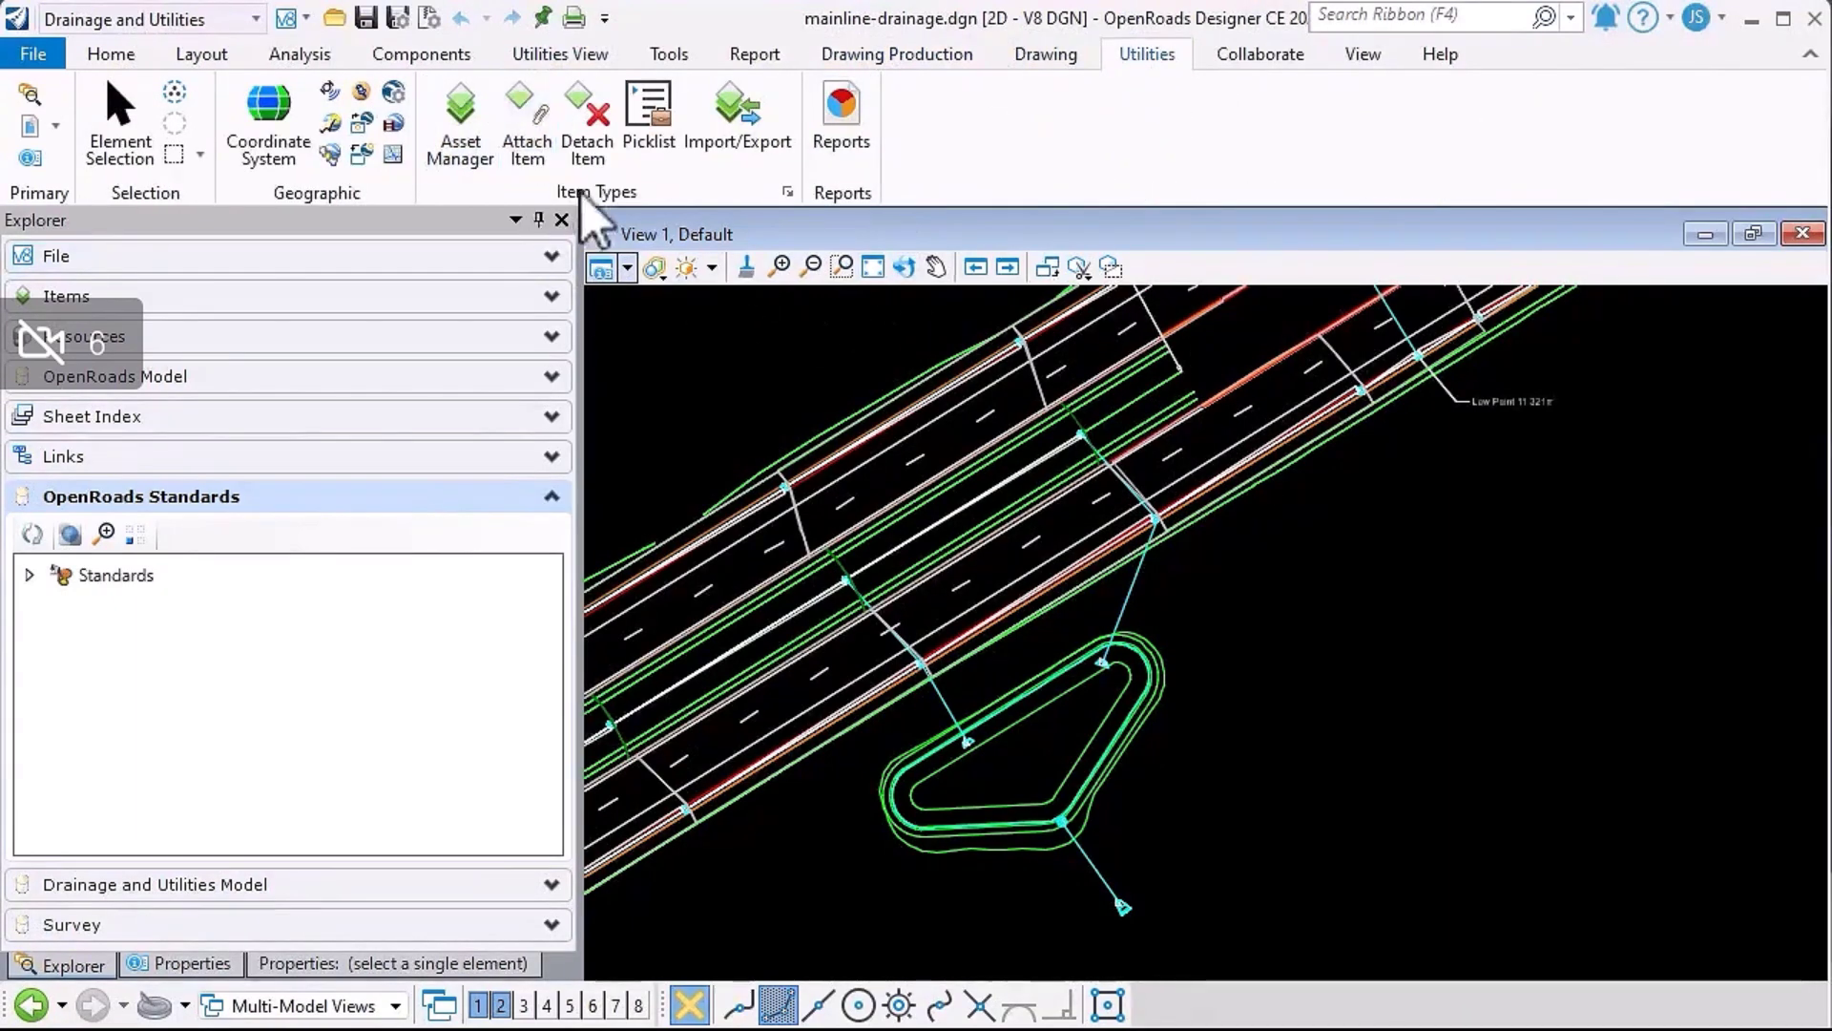
pyautogui.click(790, 195)
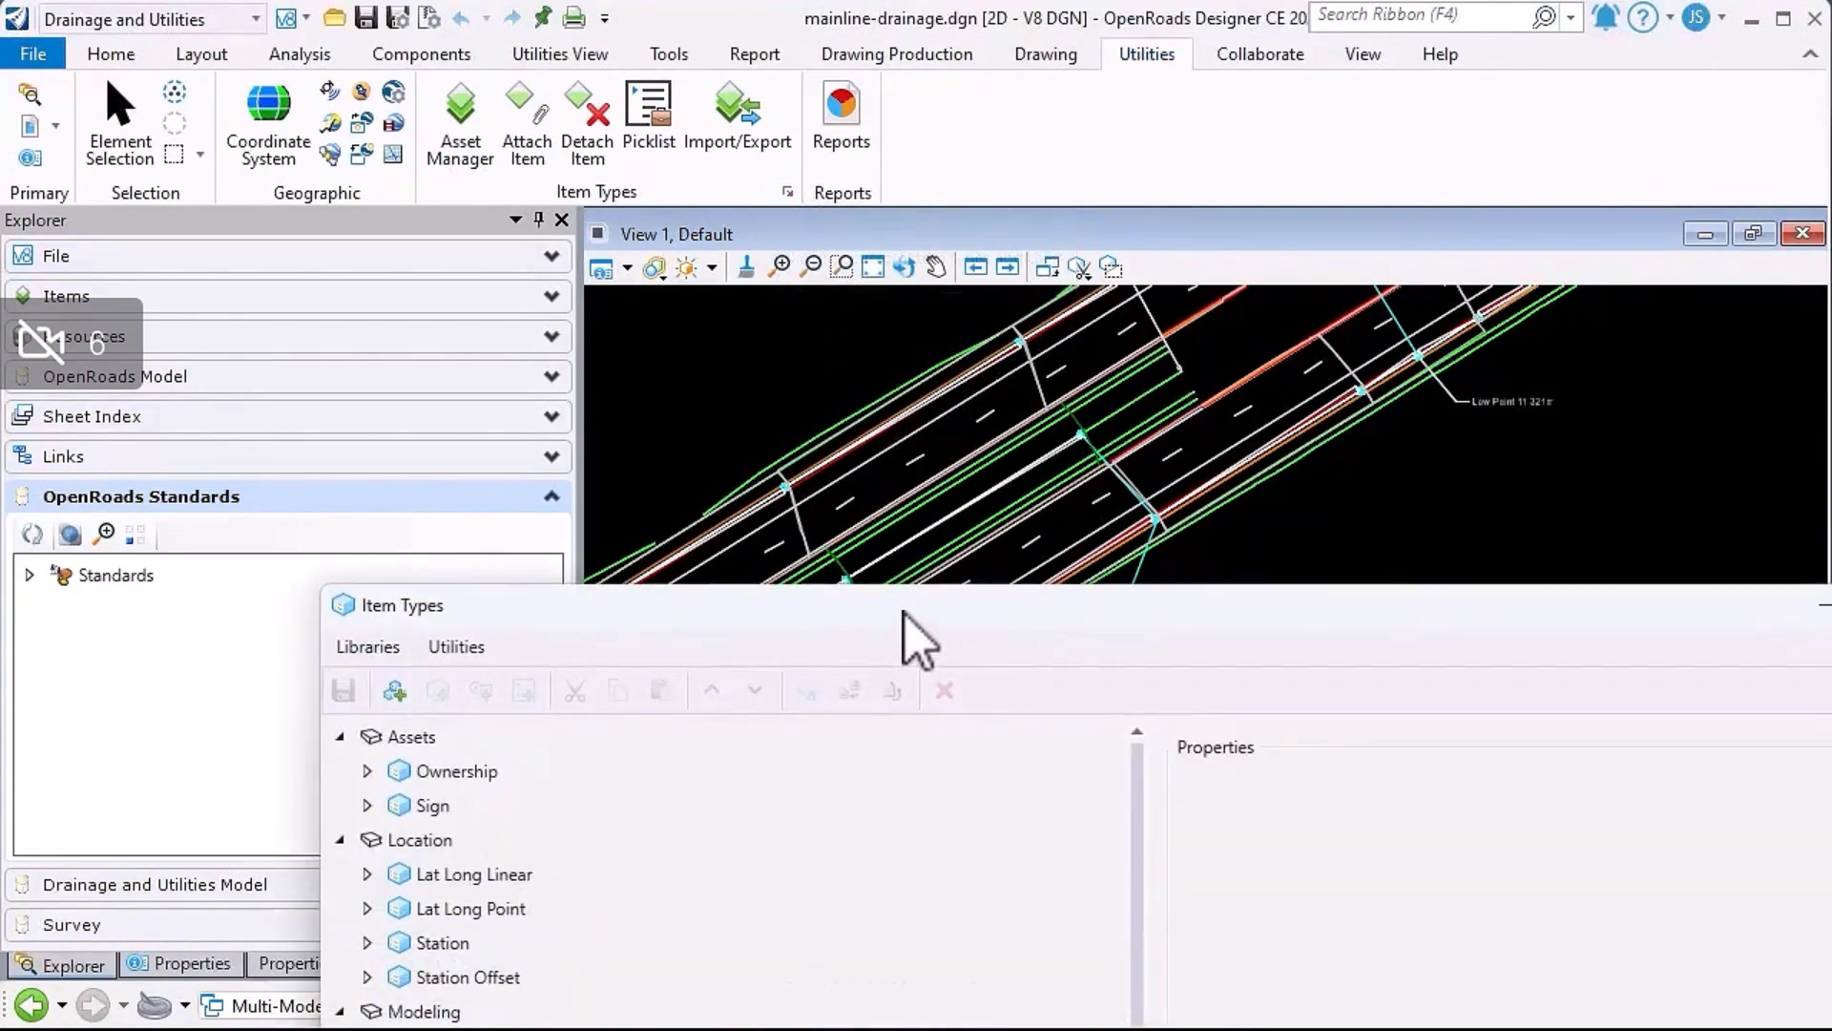
pyautogui.moveTo(907, 642); pyautogui.dragTo(703, 245)
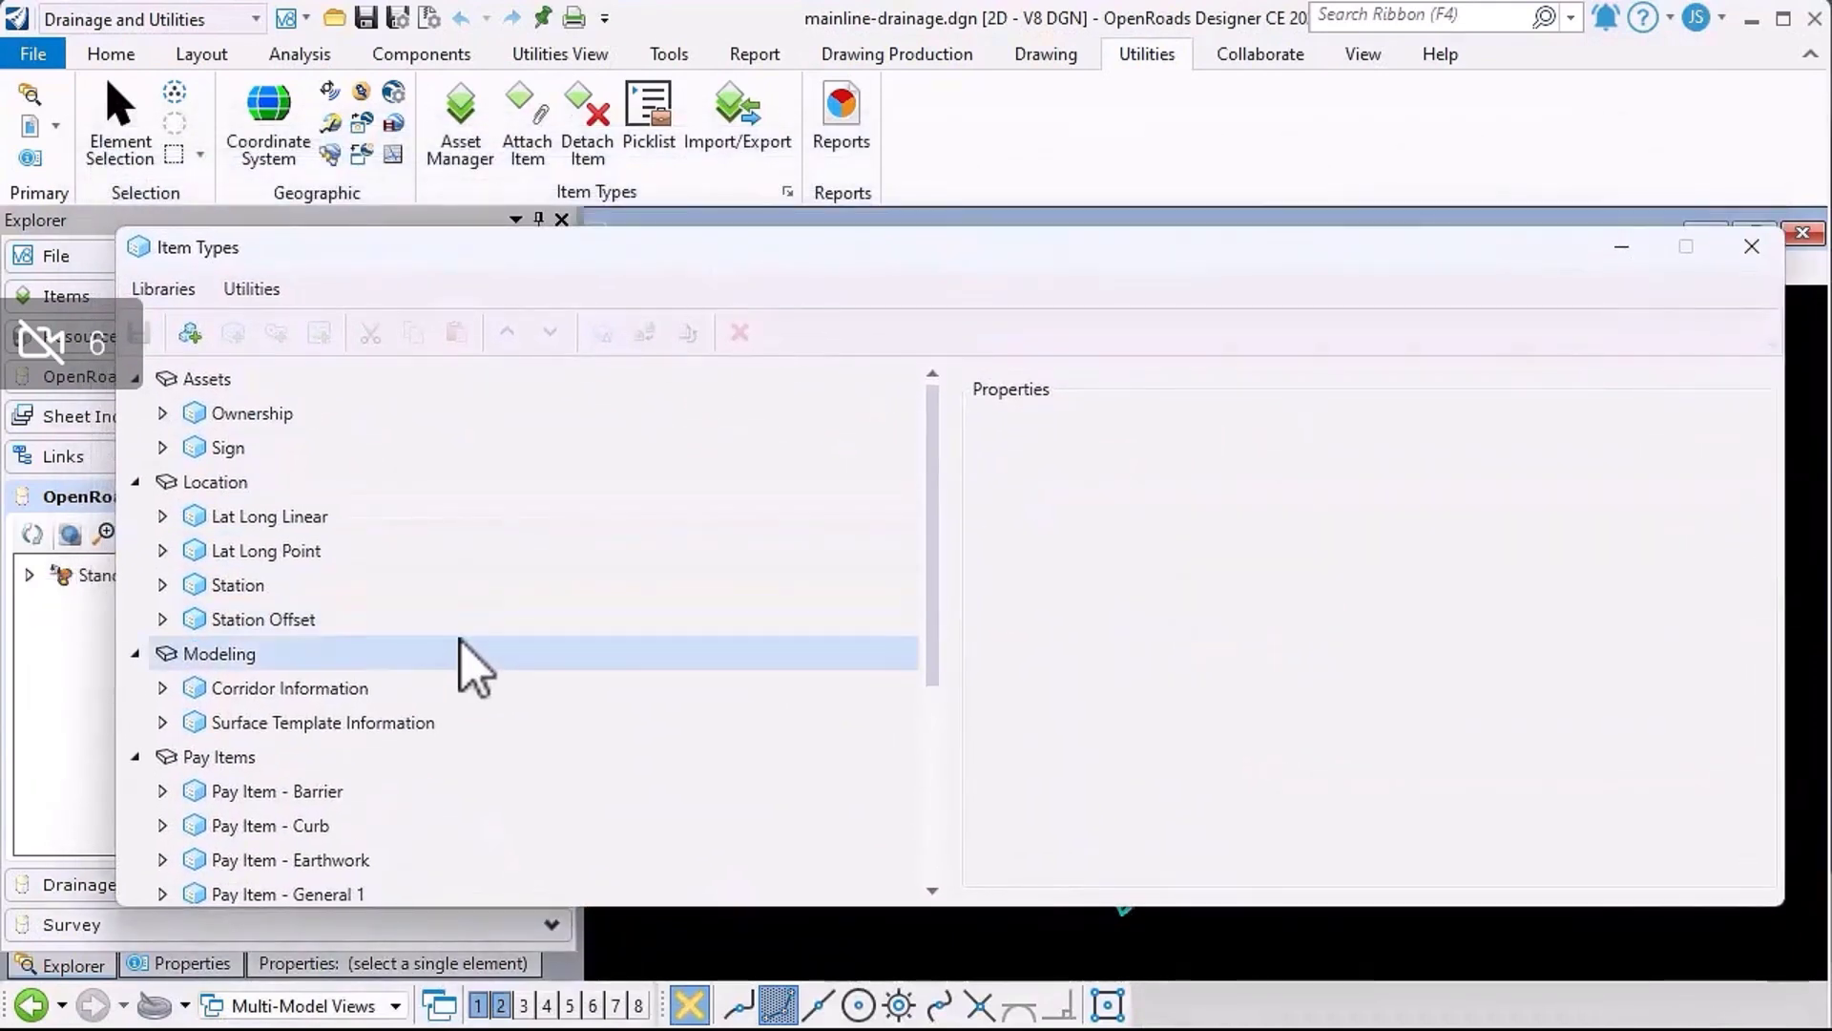
pyautogui.scroll(-4, 461, 662)
pyautogui.scroll(4, 461, 661)
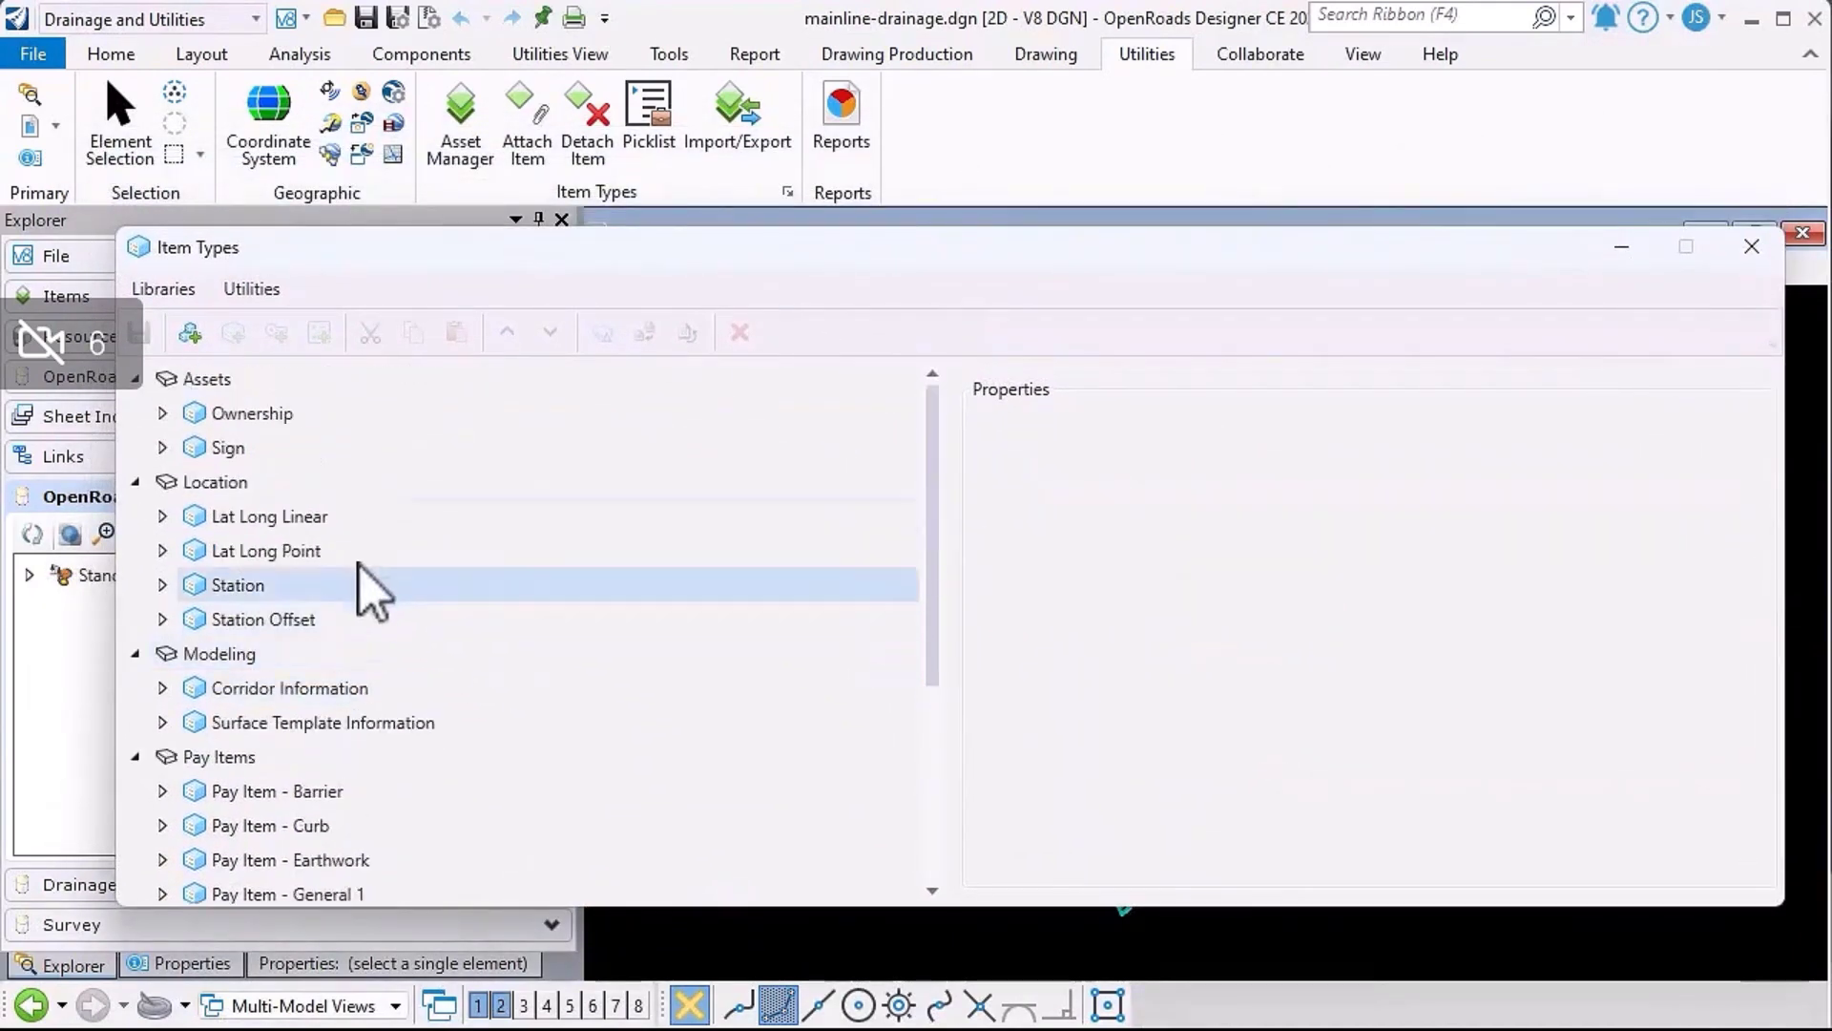
pyautogui.click(190, 333)
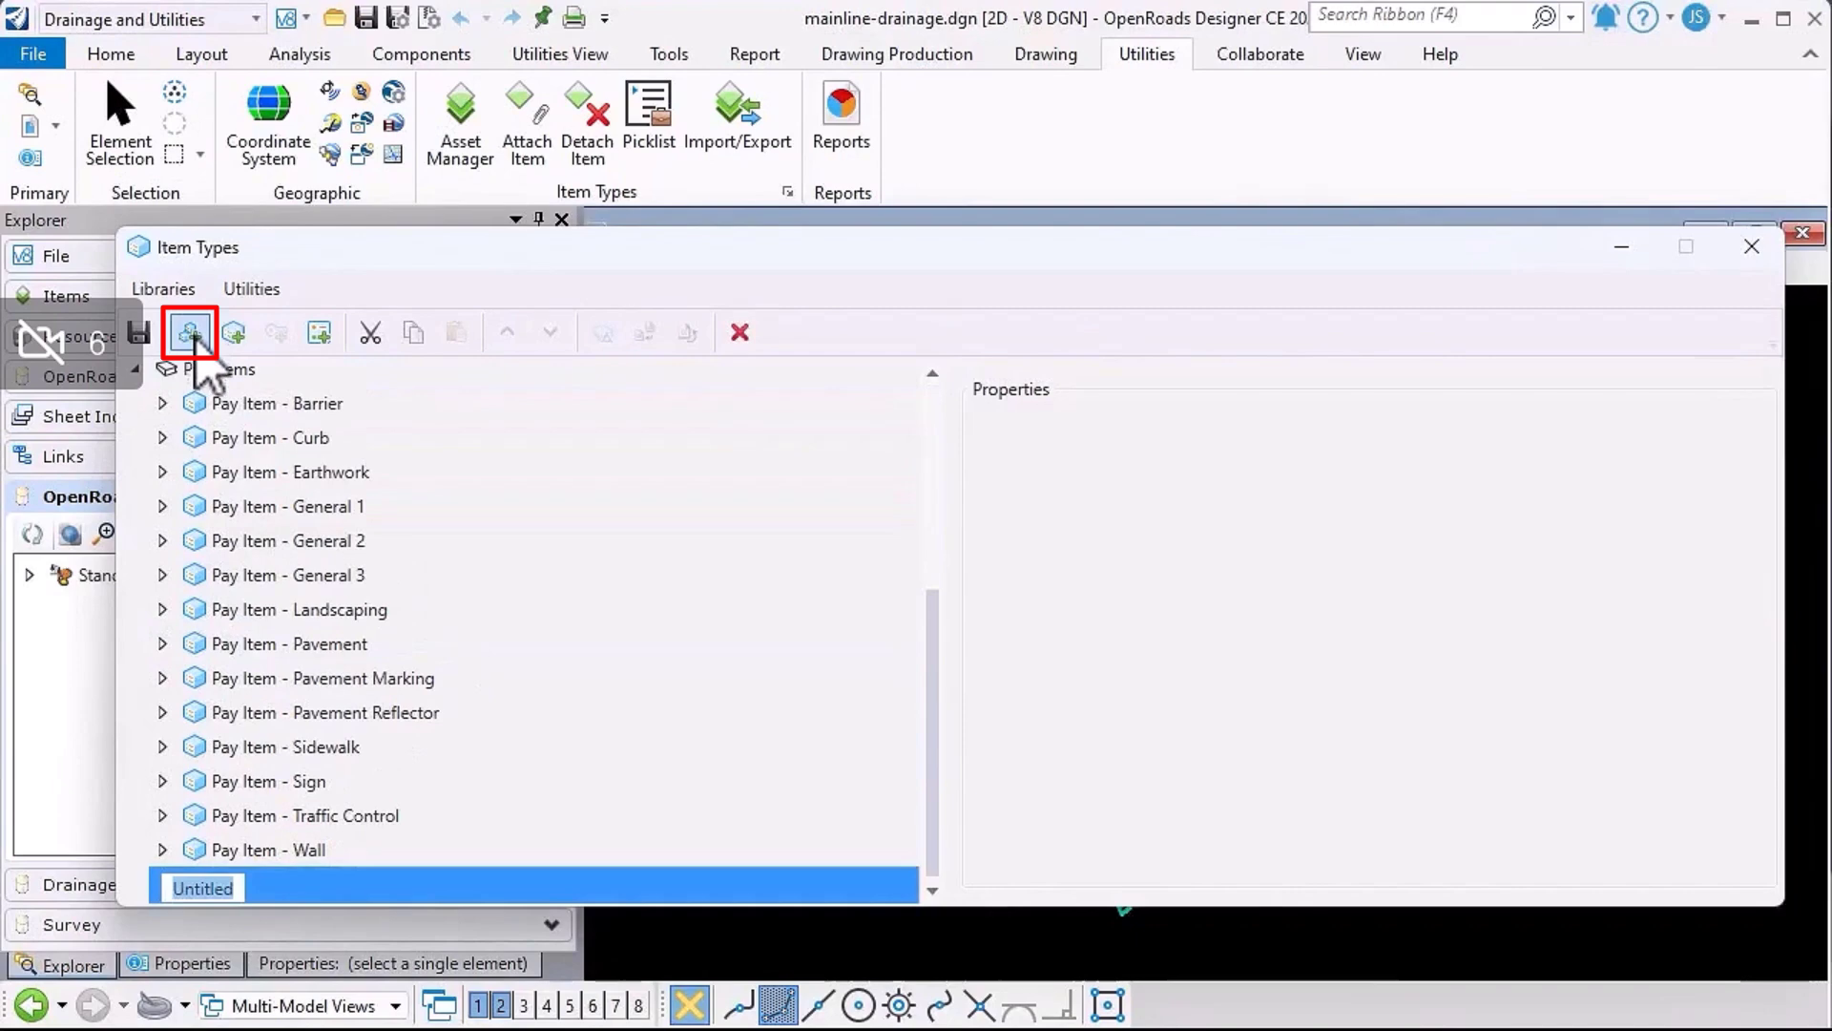
pyautogui.write('Drainage')
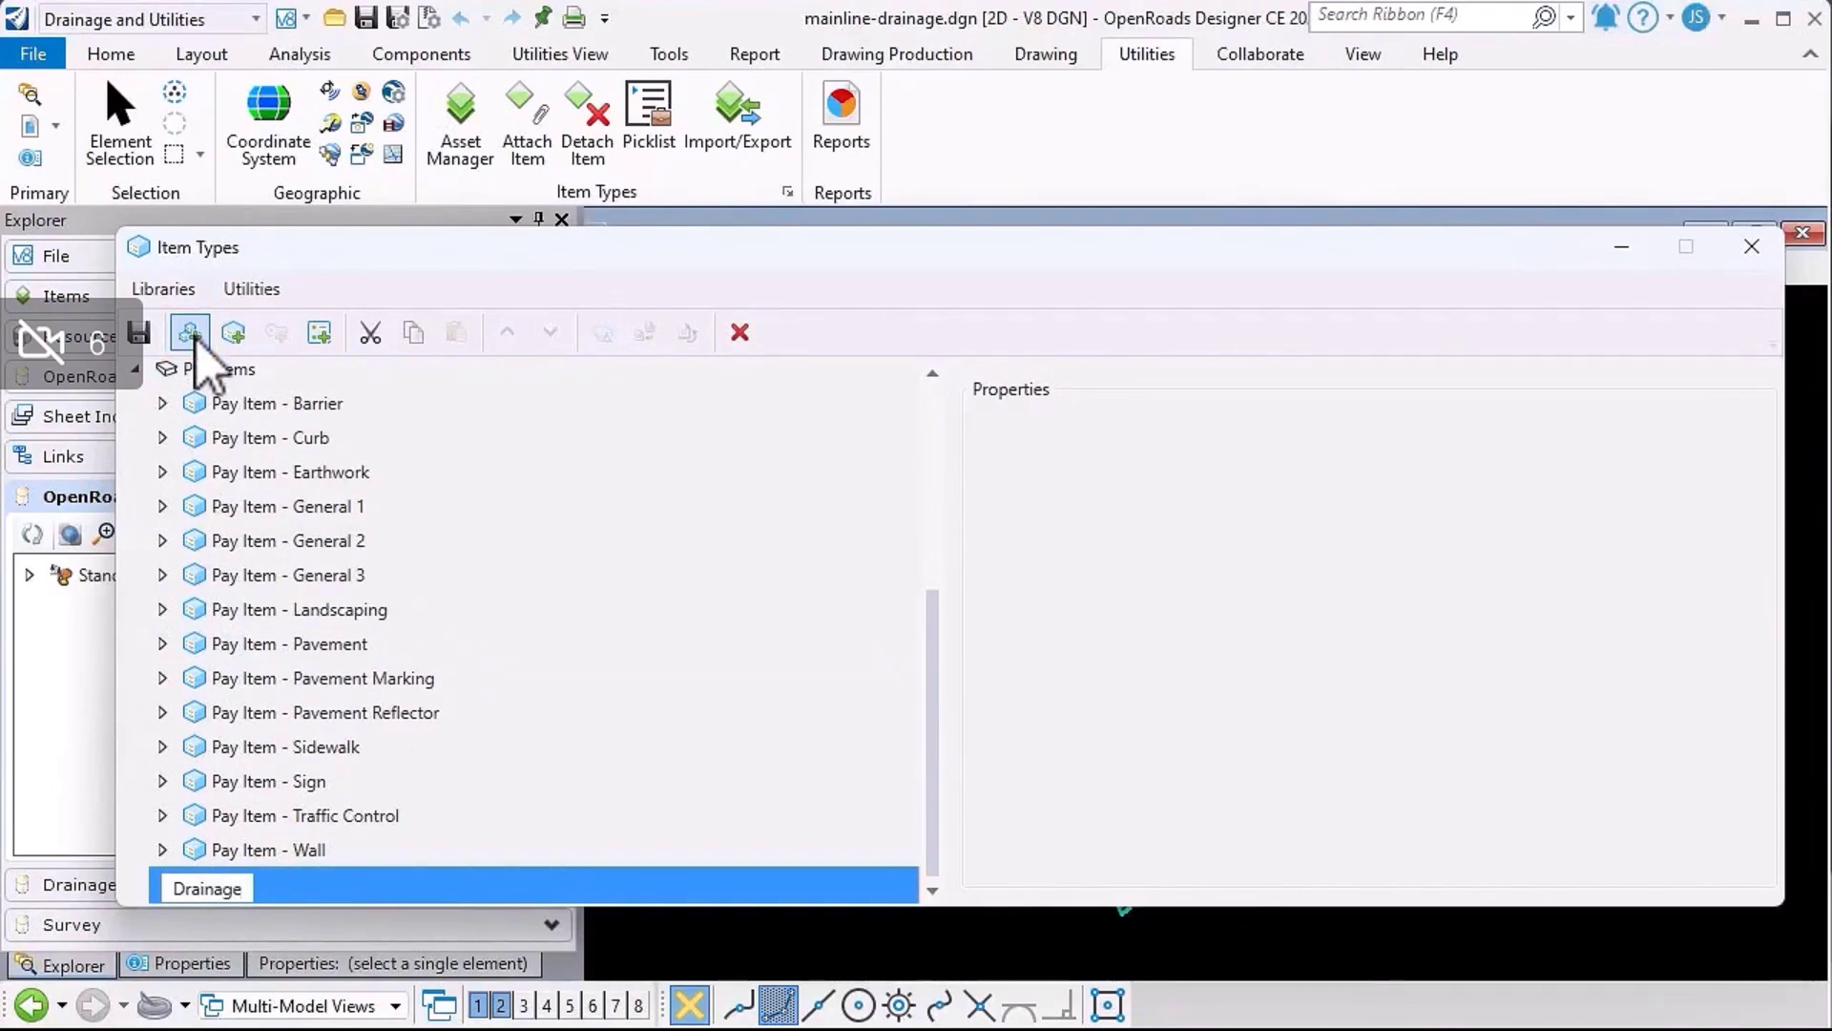
pyautogui.press('Return')
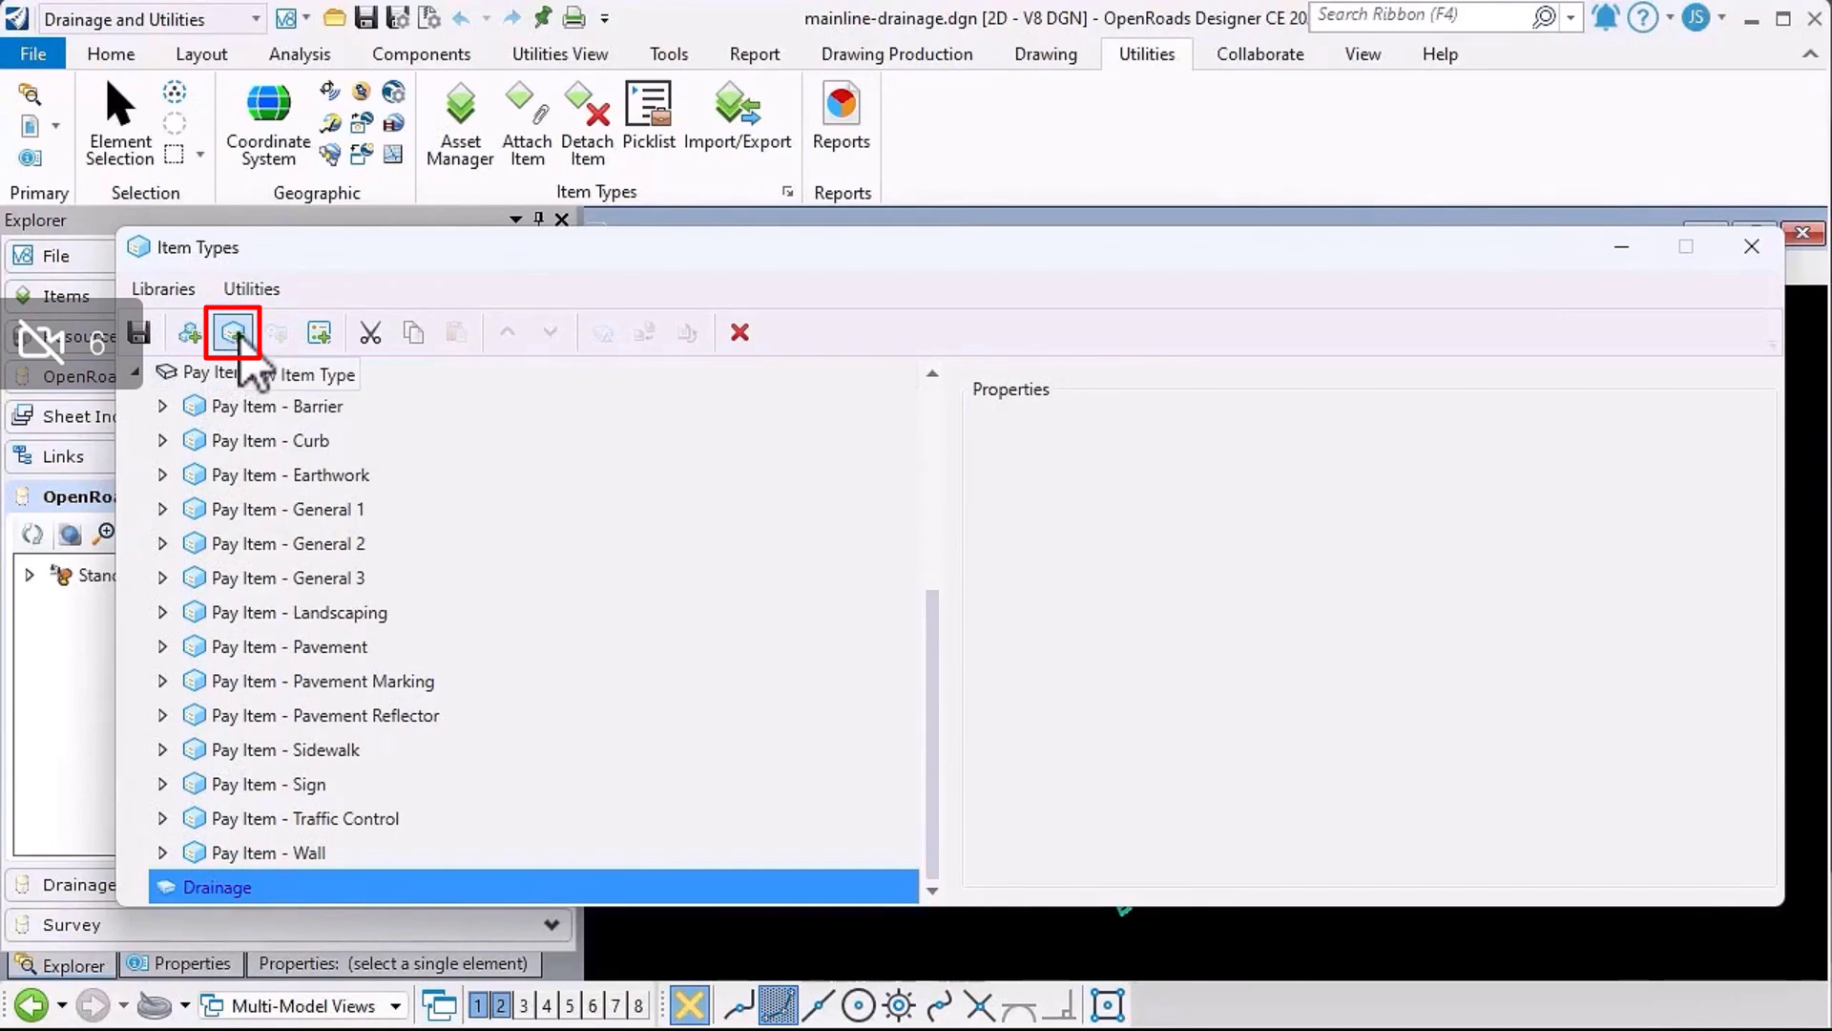
pyautogui.click(241, 345)
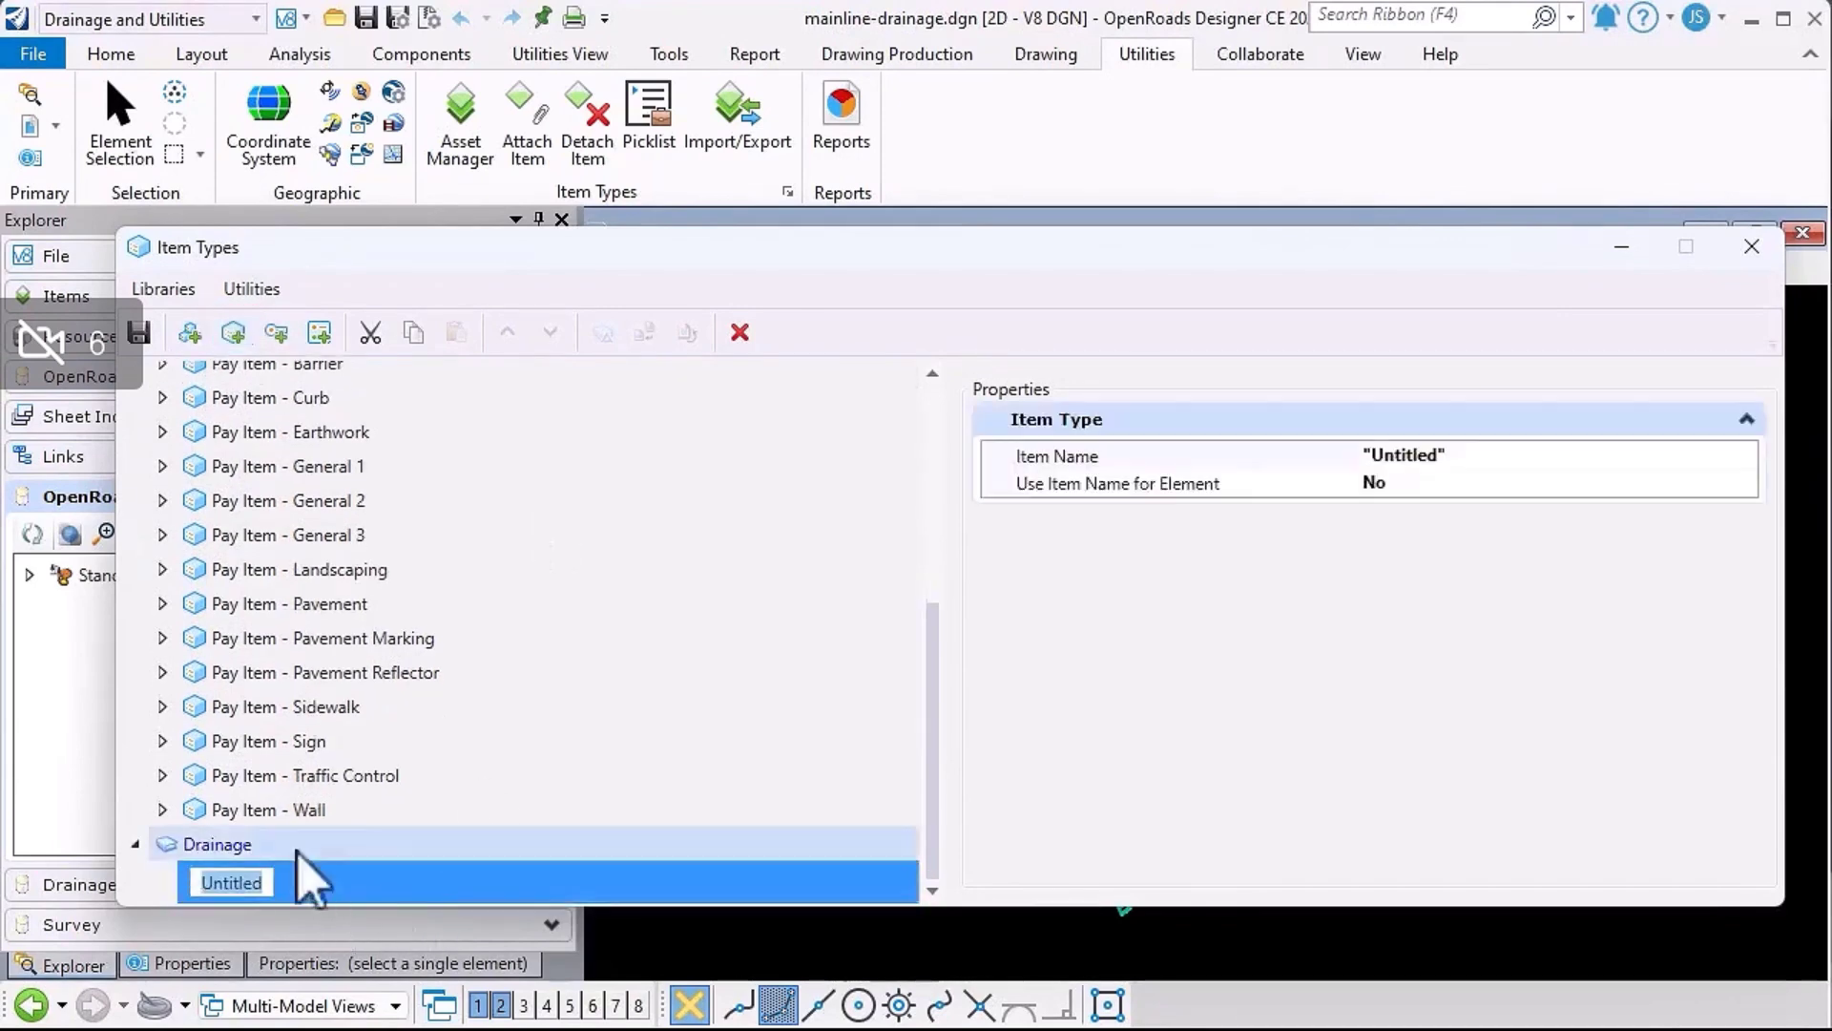
pyautogui.write('Extra Conduit Proper')
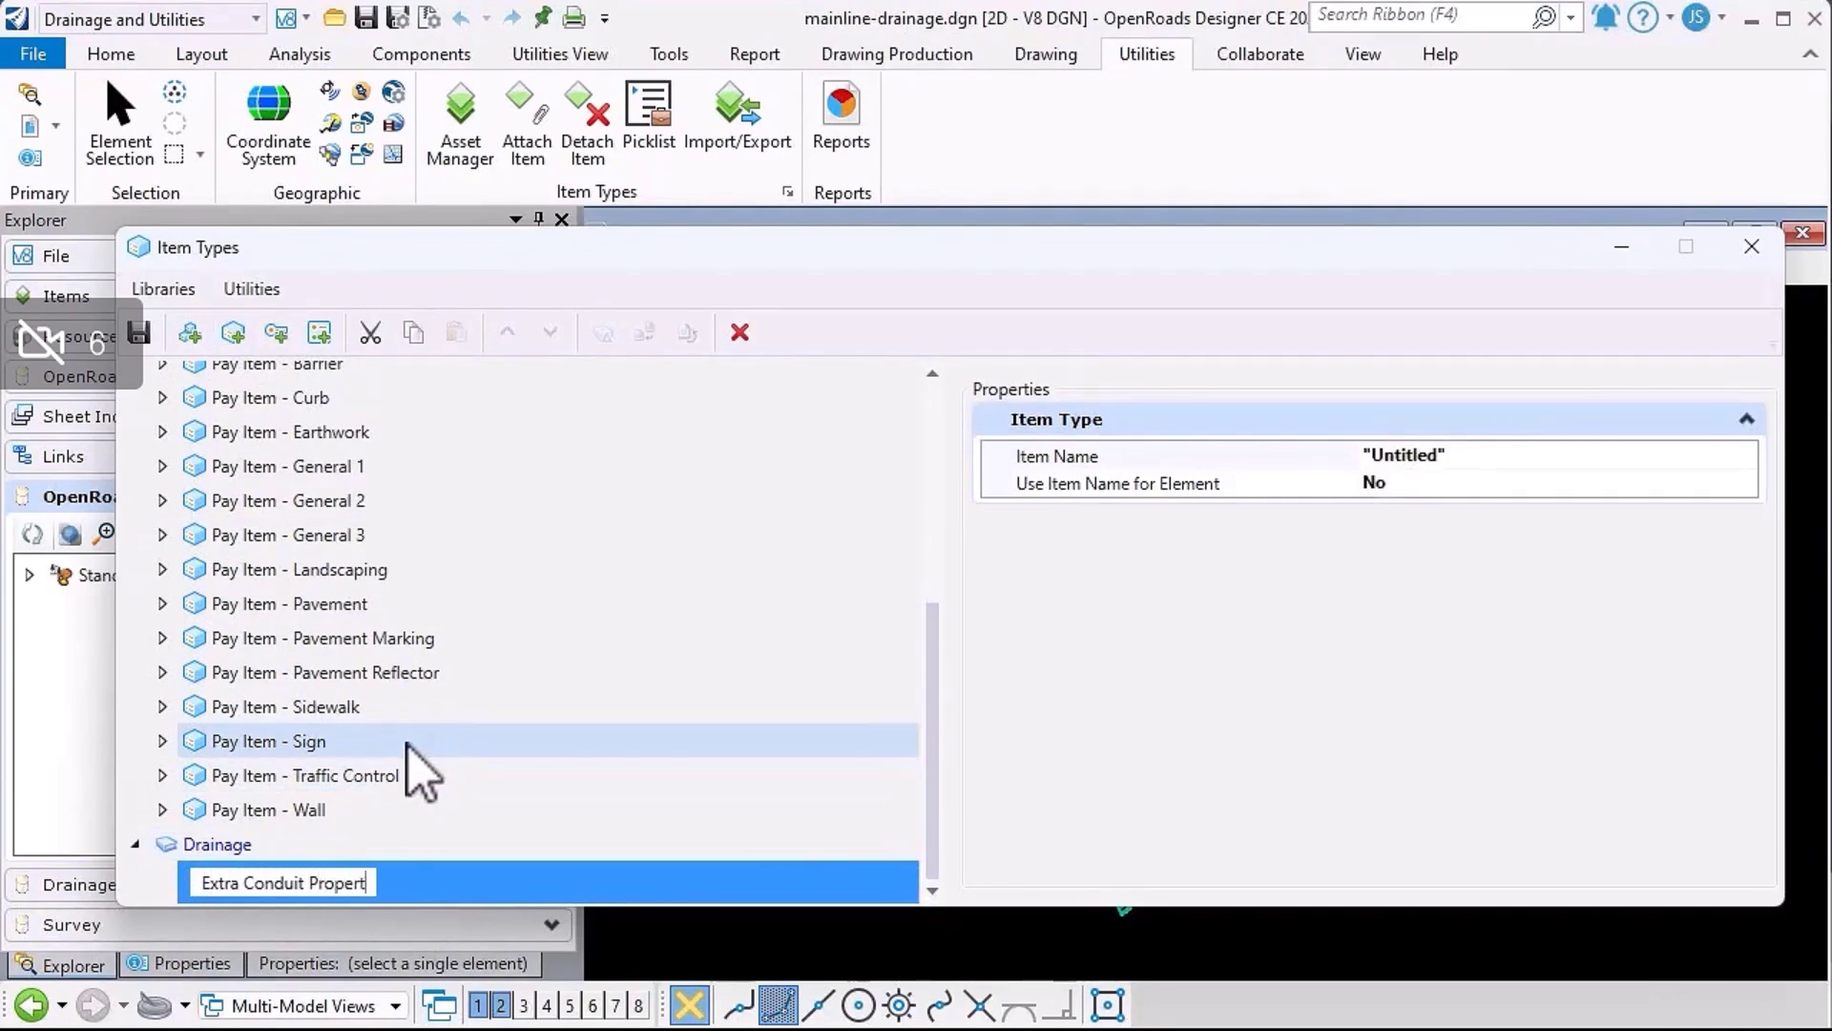
pyautogui.press('Return')
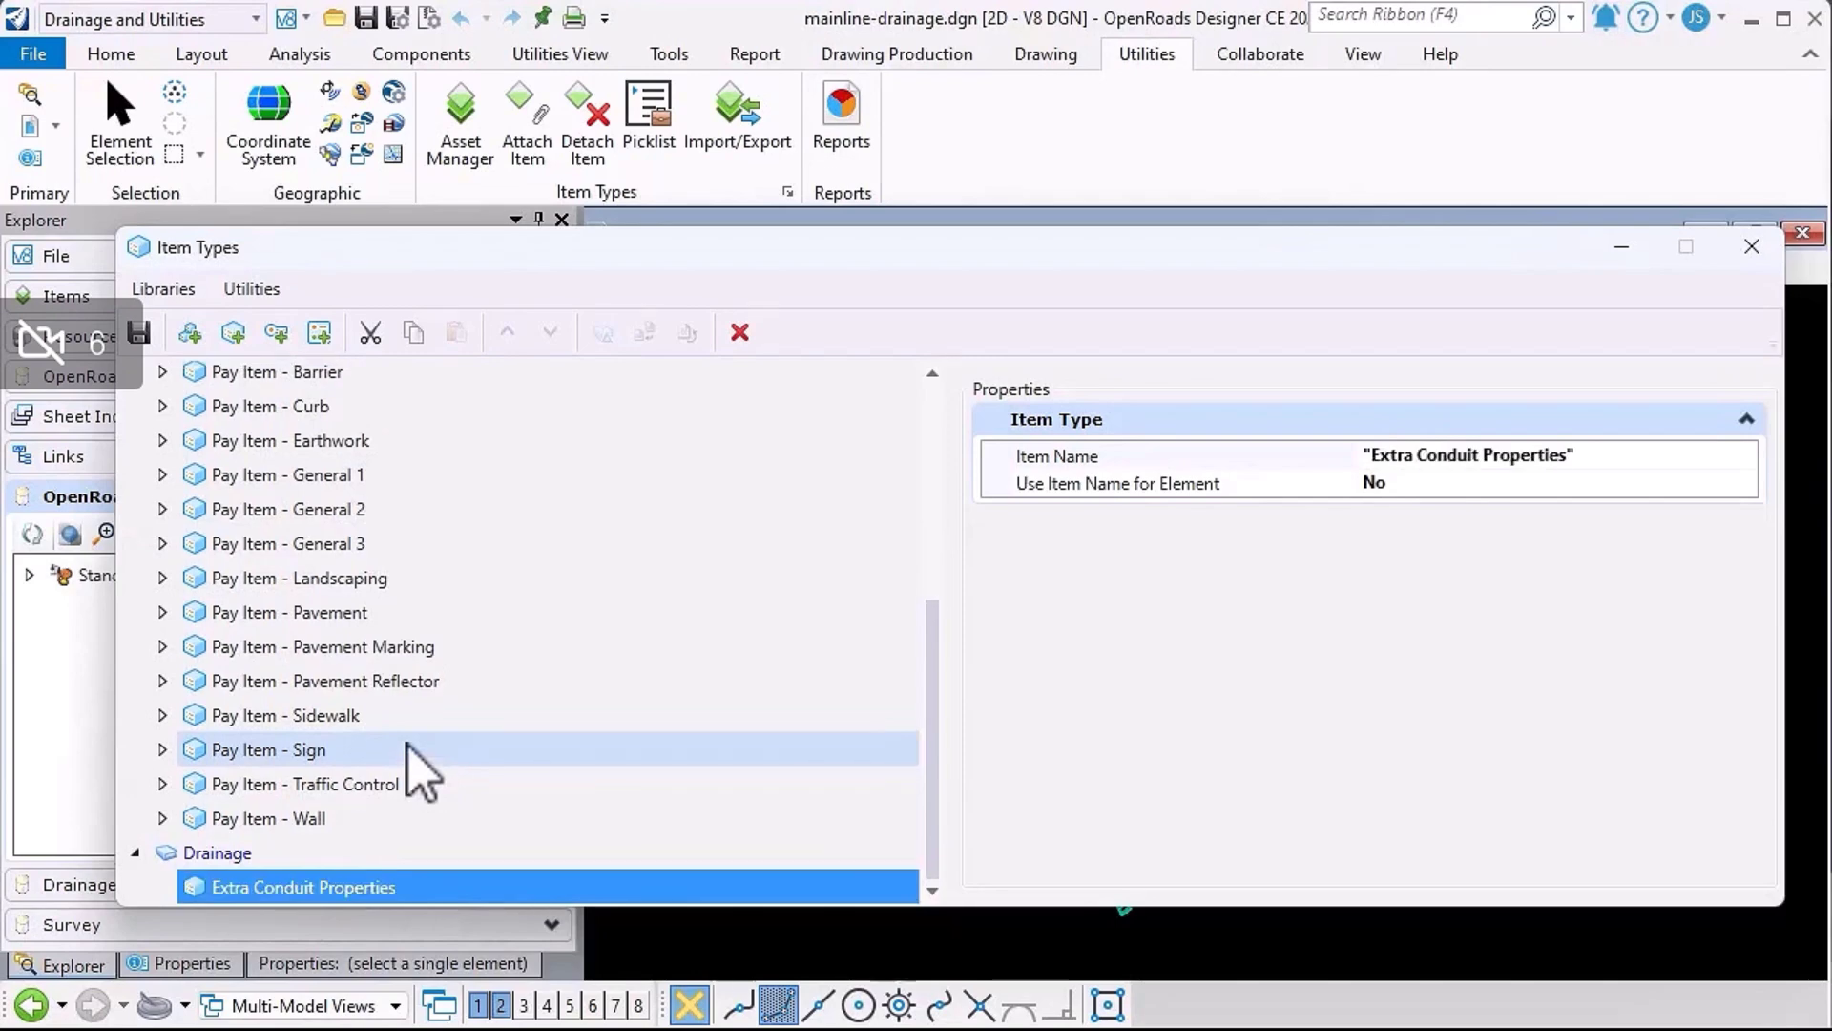
# Add a 'Mannings n' property to Extra Conduit Properties with type Number
pyautogui.click(276, 332)
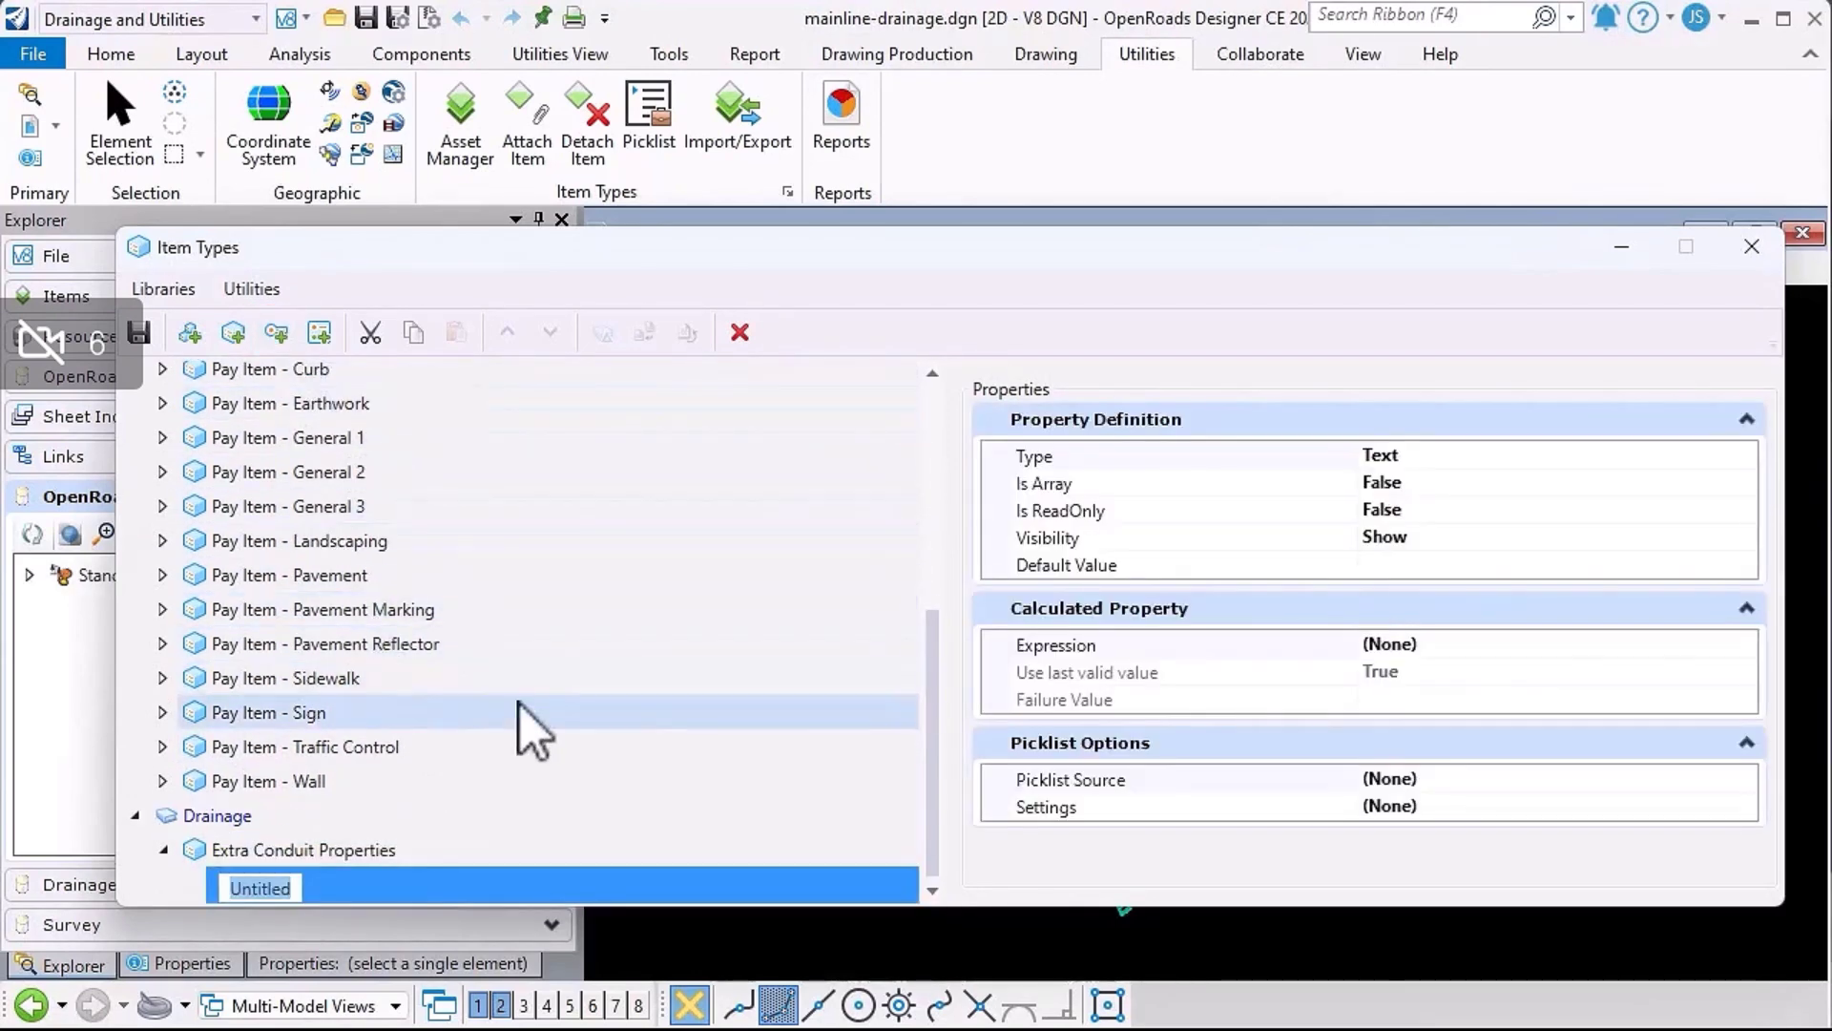
pyautogui.write('Ma')
pyautogui.write('nnings n')
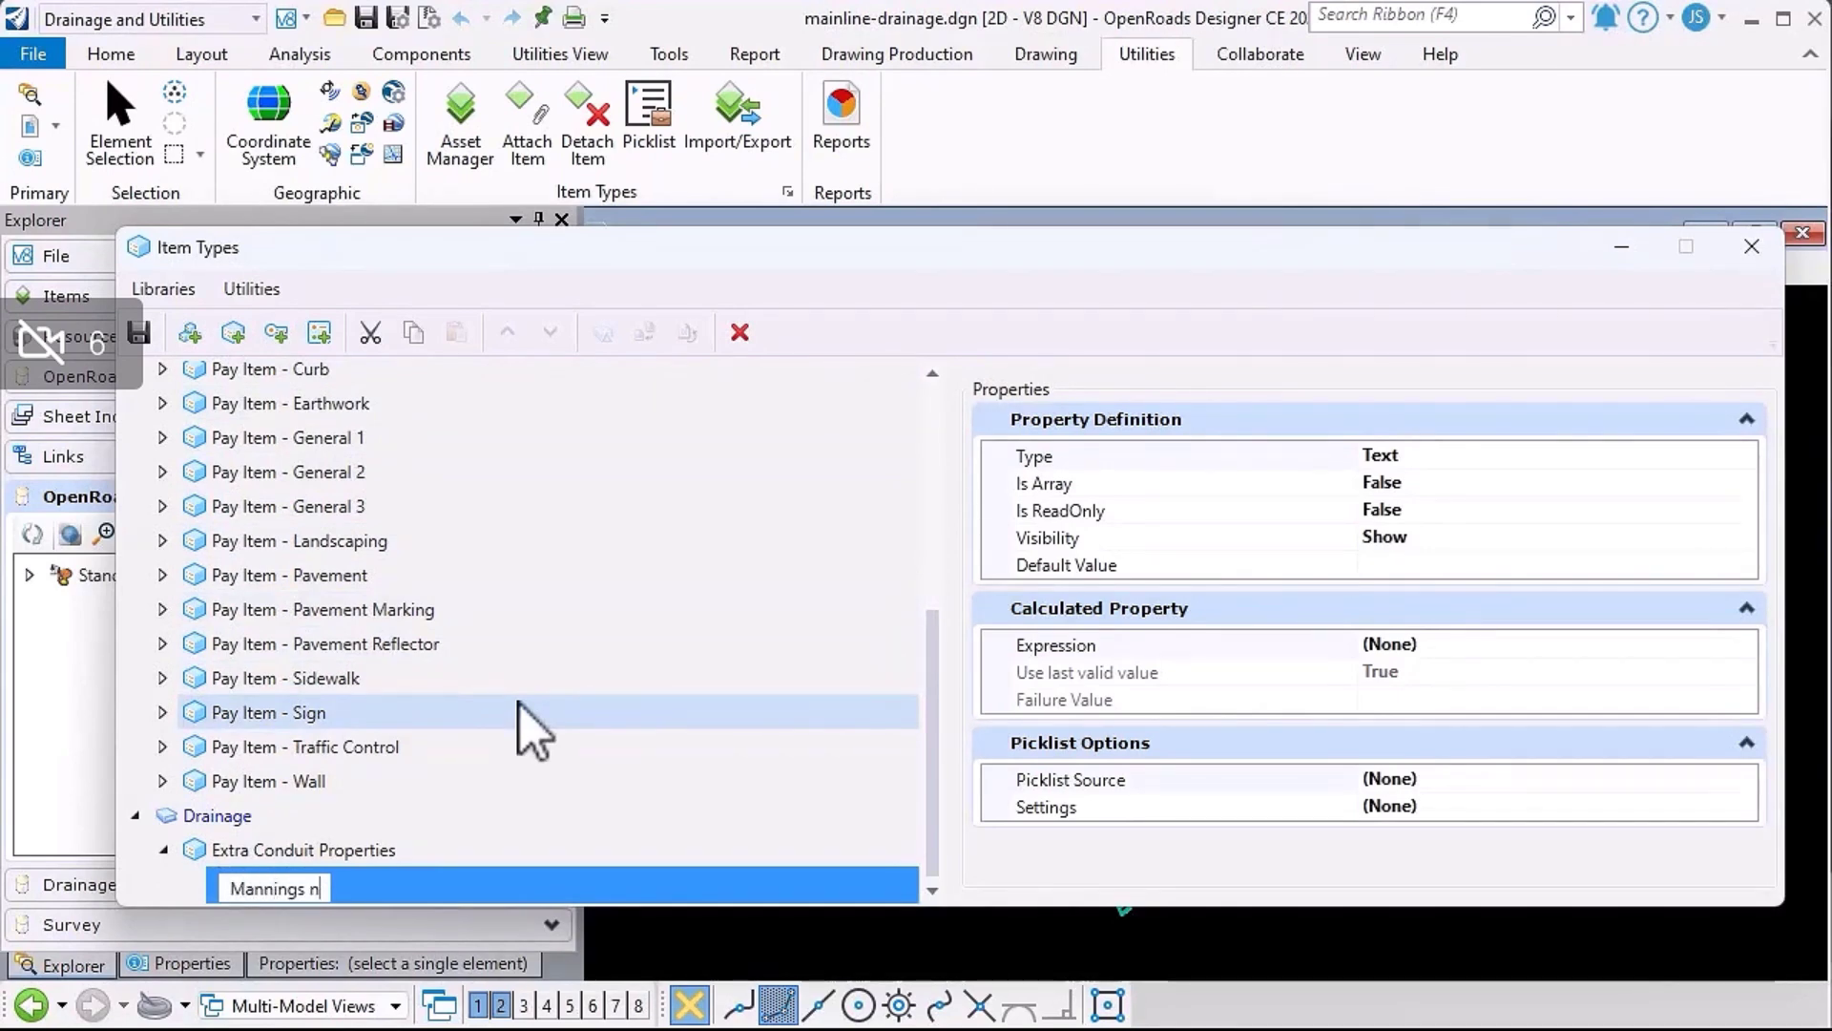
pyautogui.press('Return')
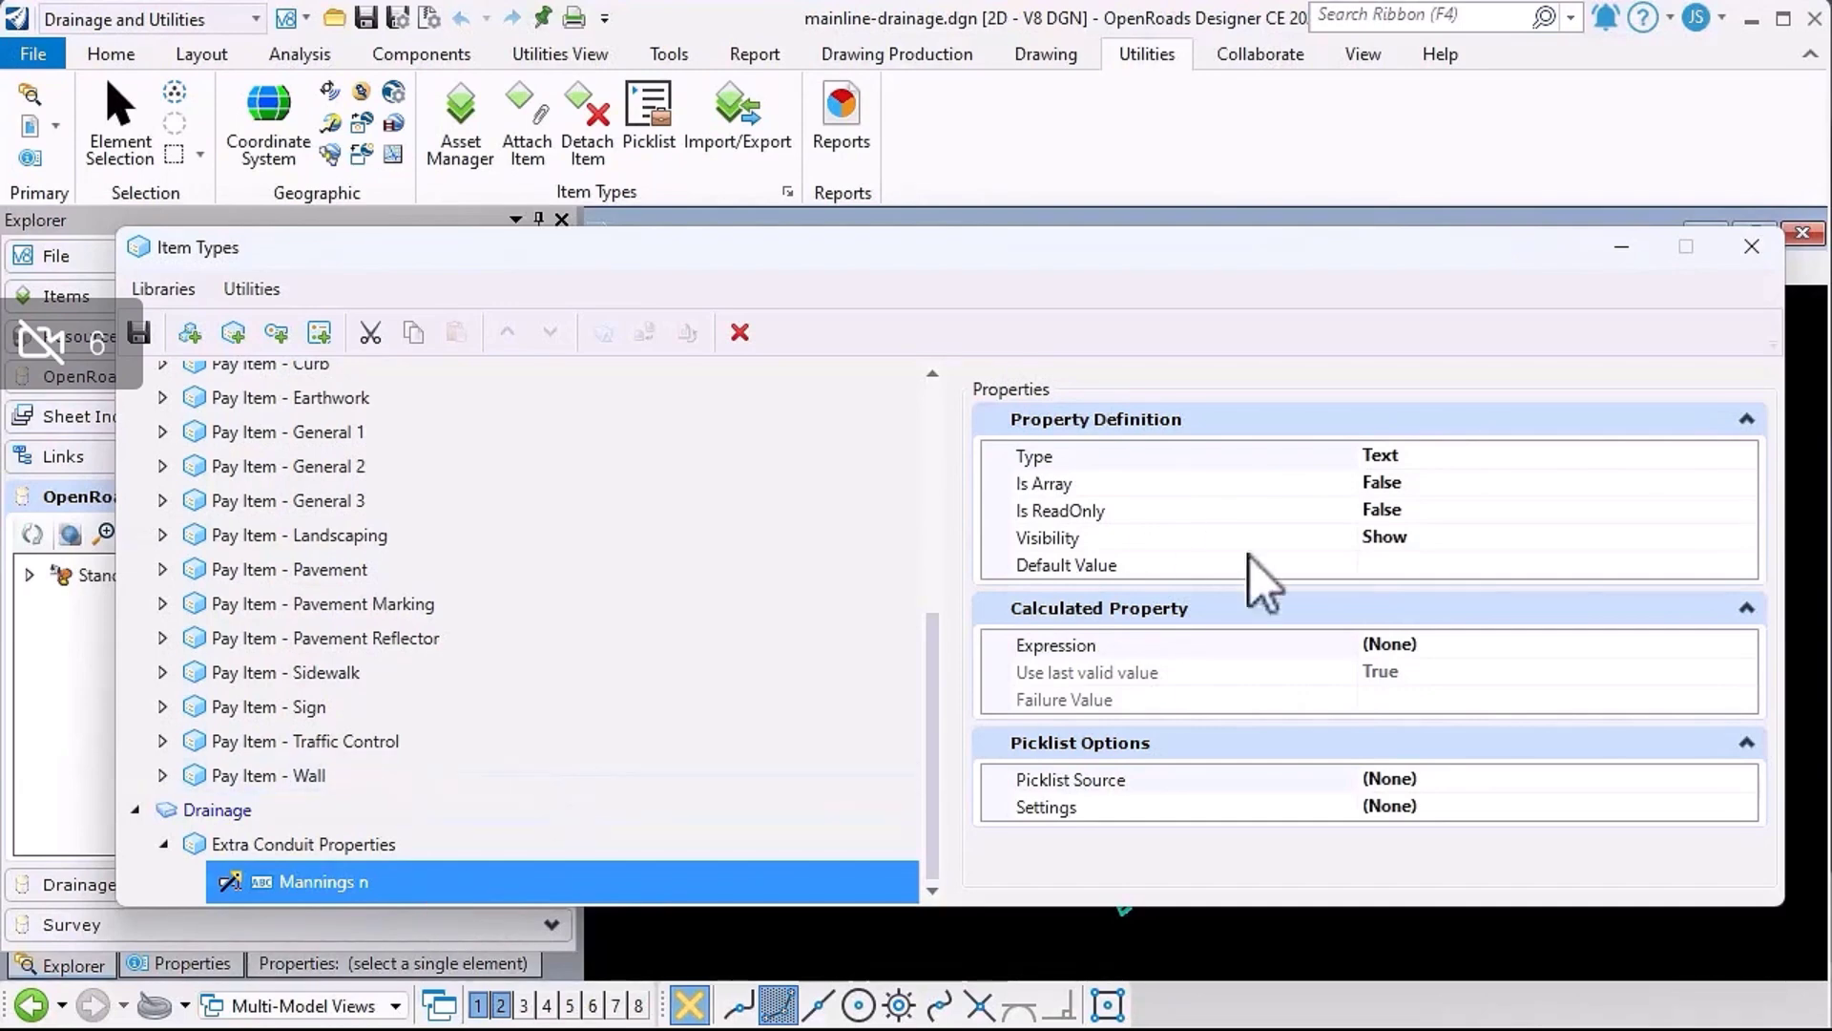
pyautogui.click(1492, 455)
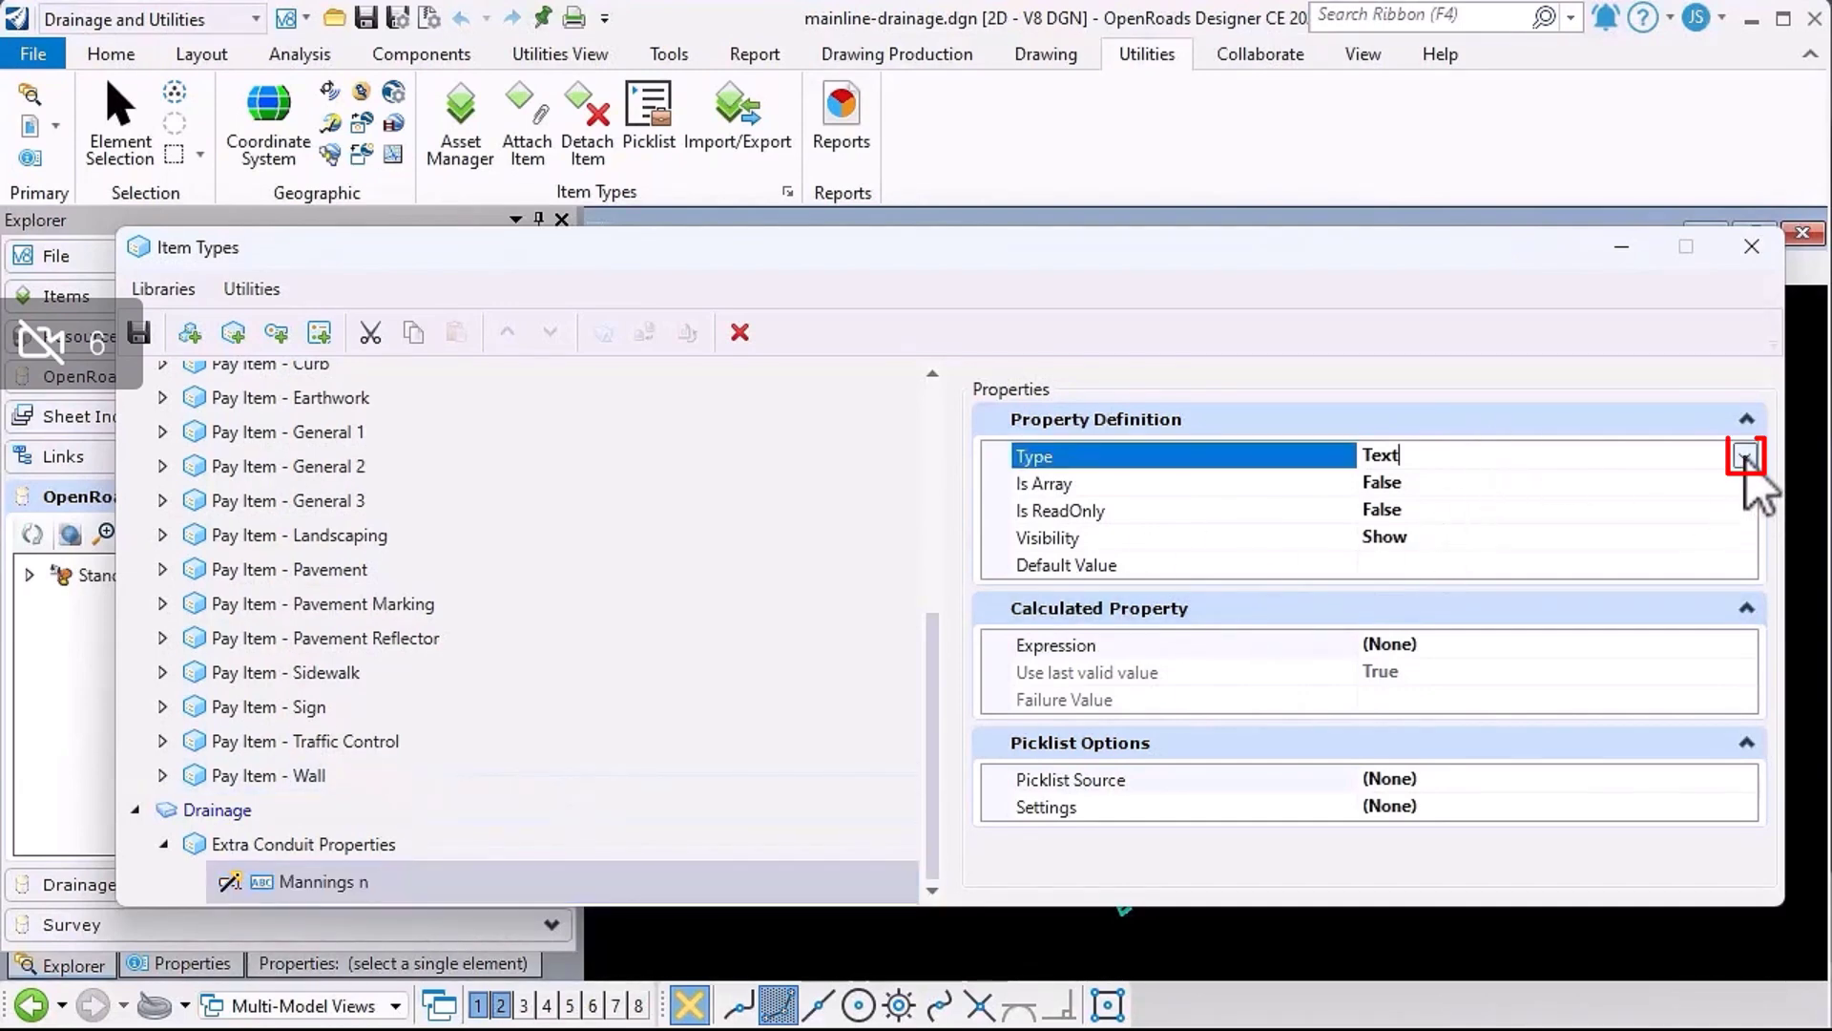
pyautogui.click(1745, 455)
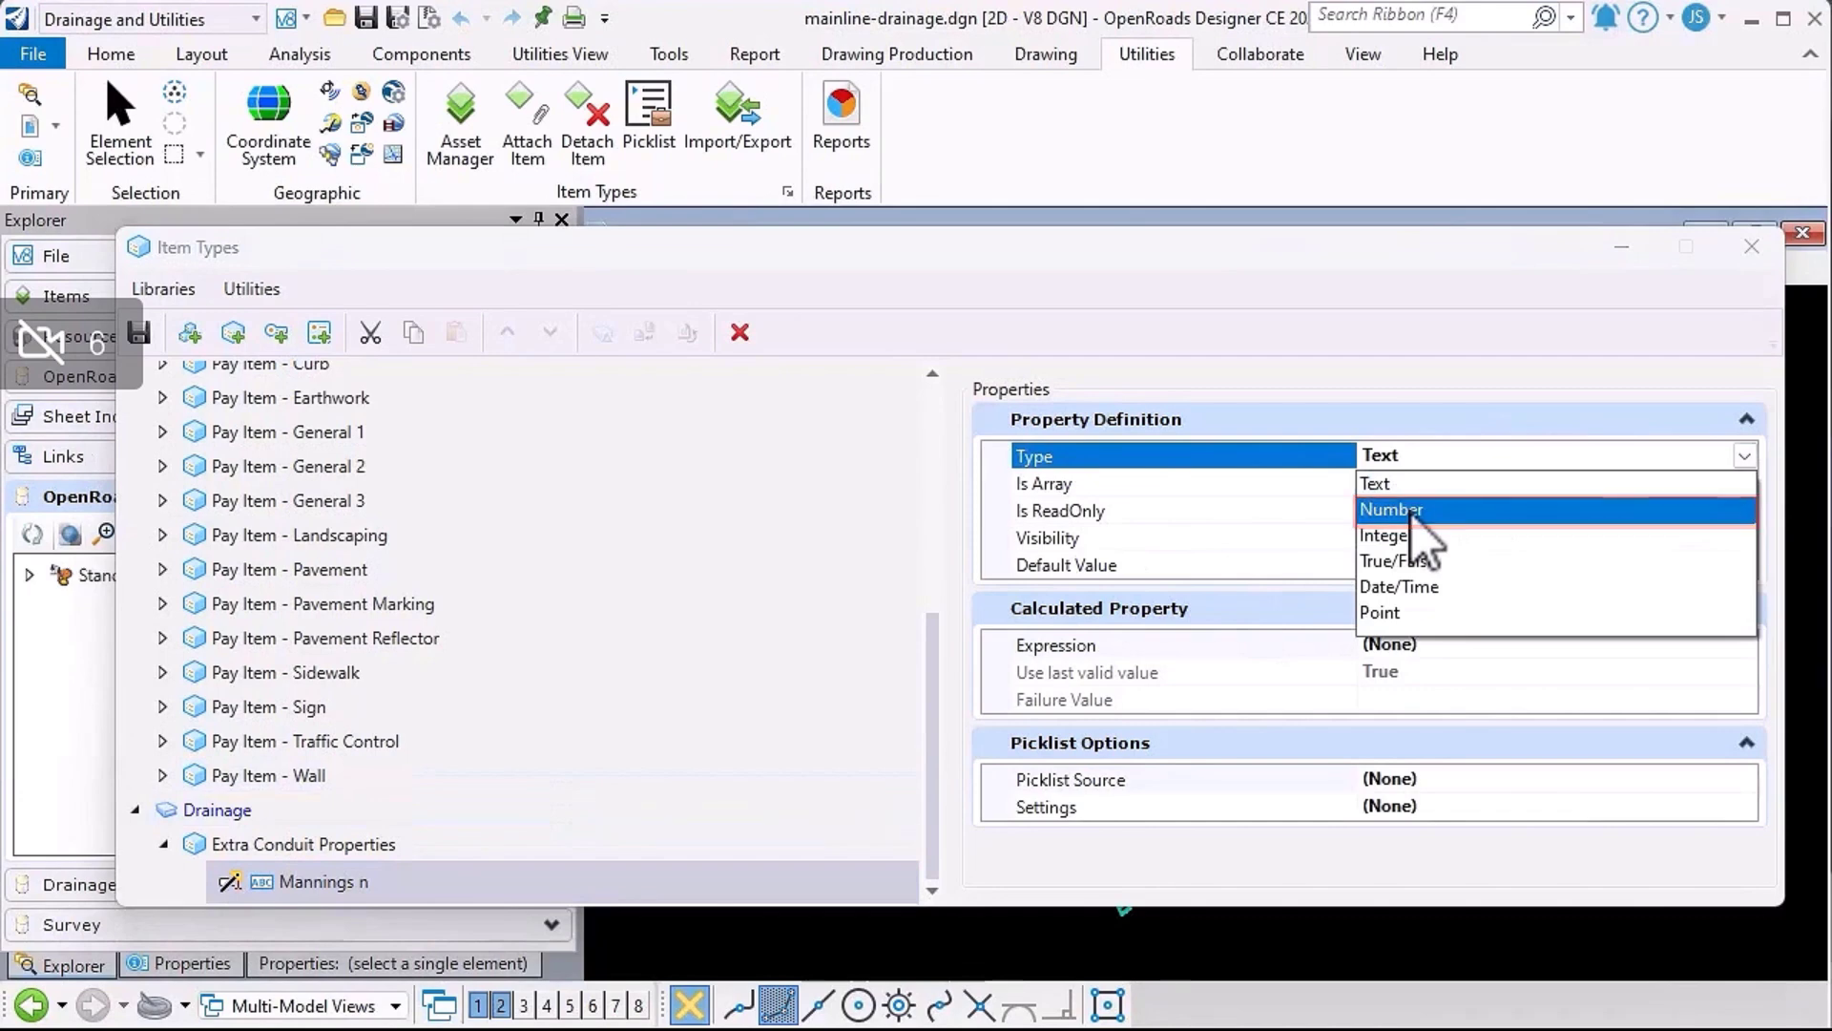
pyautogui.click(1410, 512)
pyautogui.click(1439, 674)
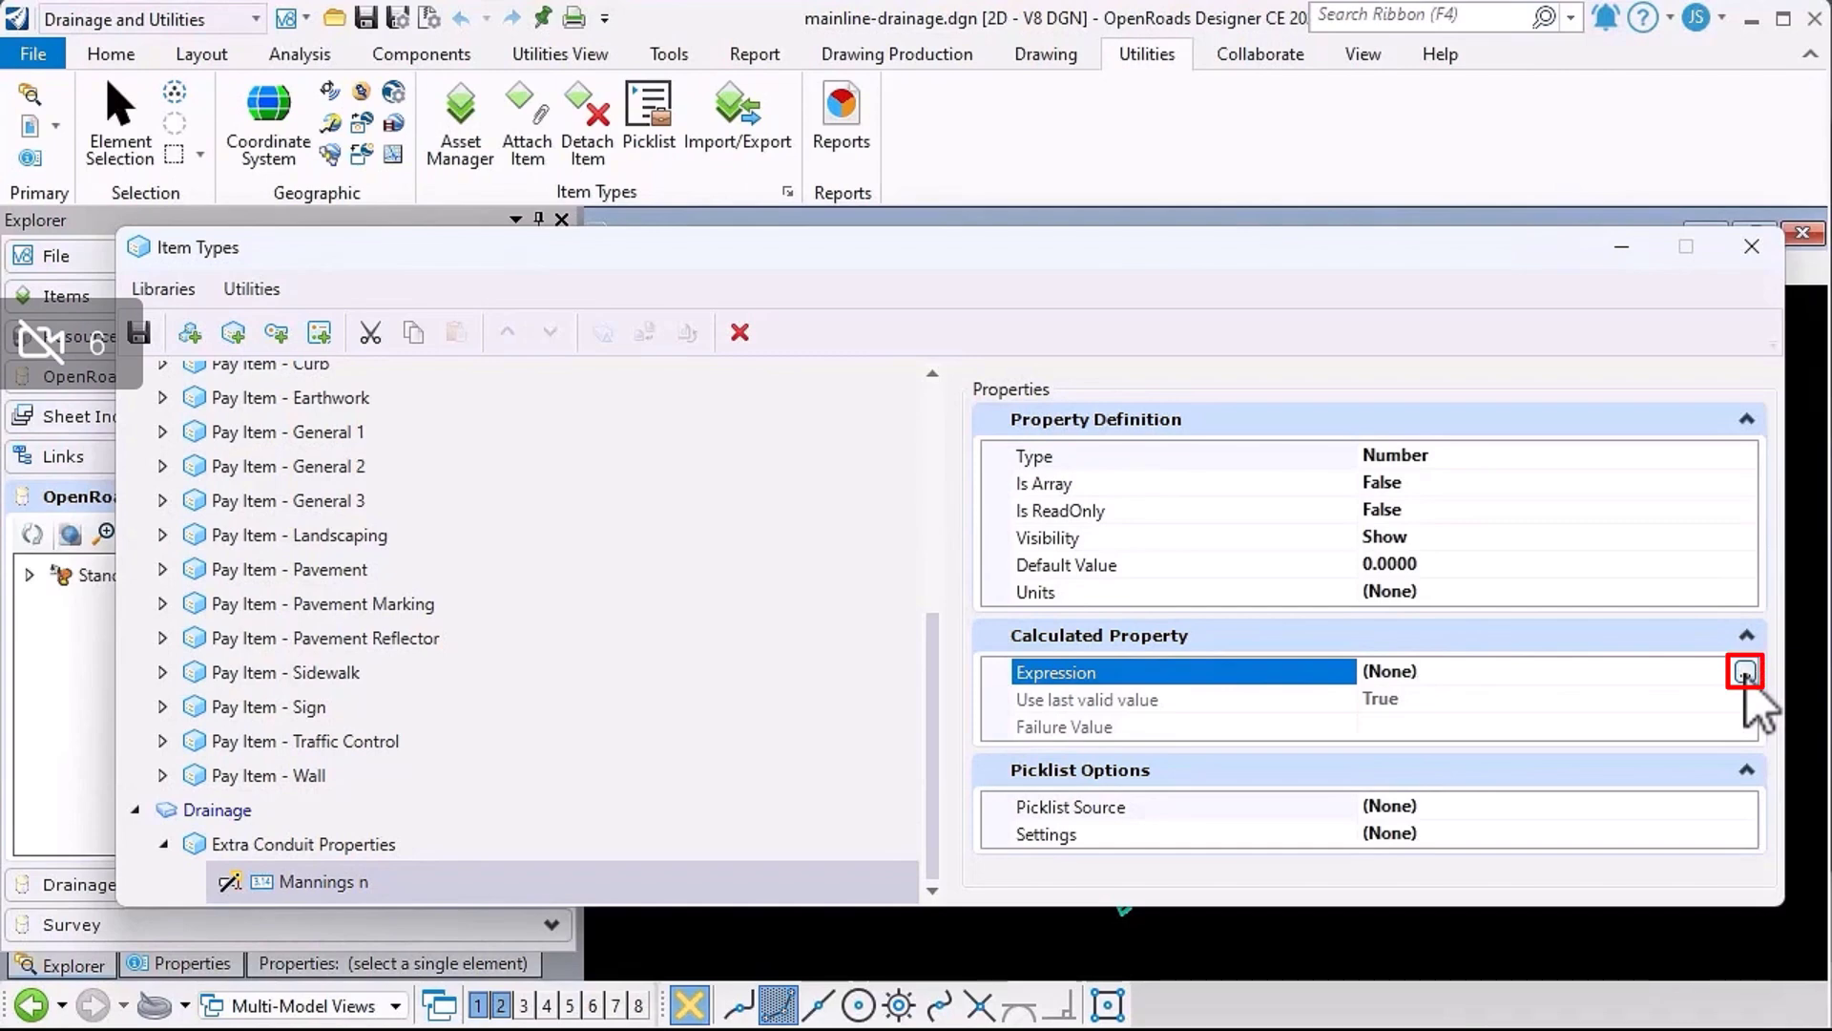
# Set the Mannings n expression to the Conduit Element Manager's Manning's n, tested valid
pyautogui.click(1745, 672)
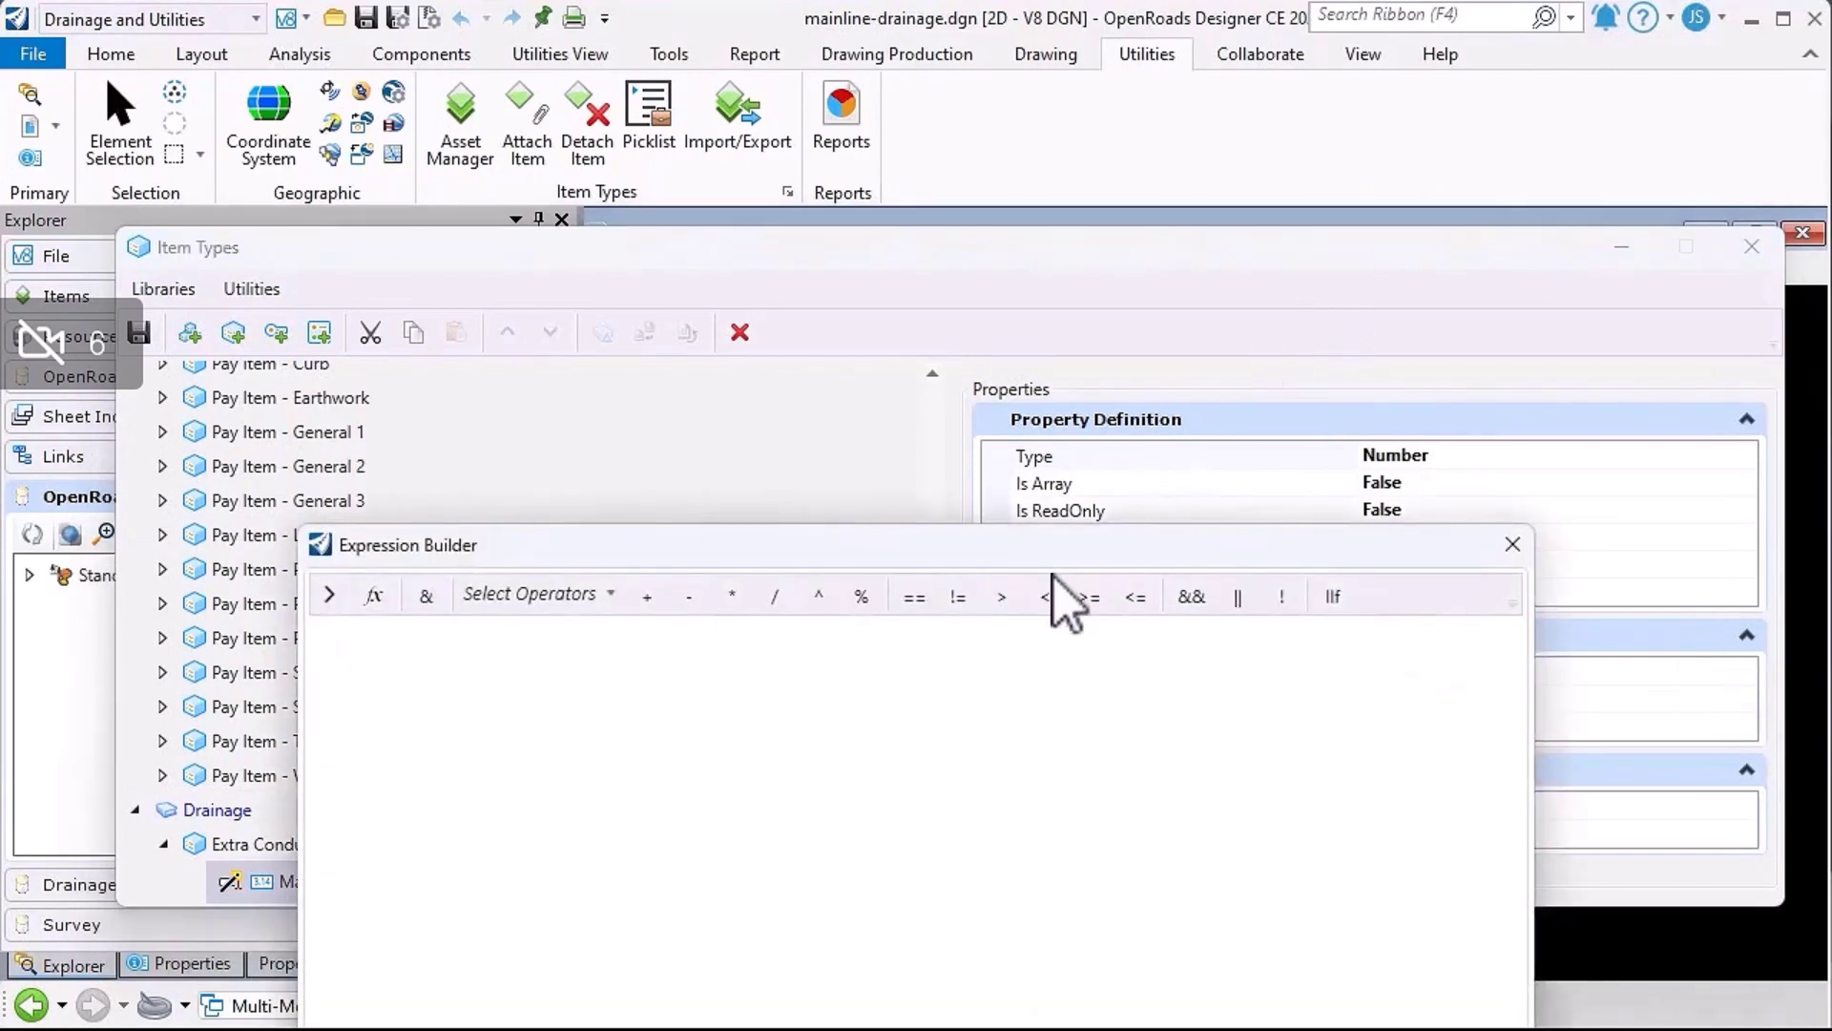
pyautogui.moveTo(1054, 547); pyautogui.dragTo(1128, 242)
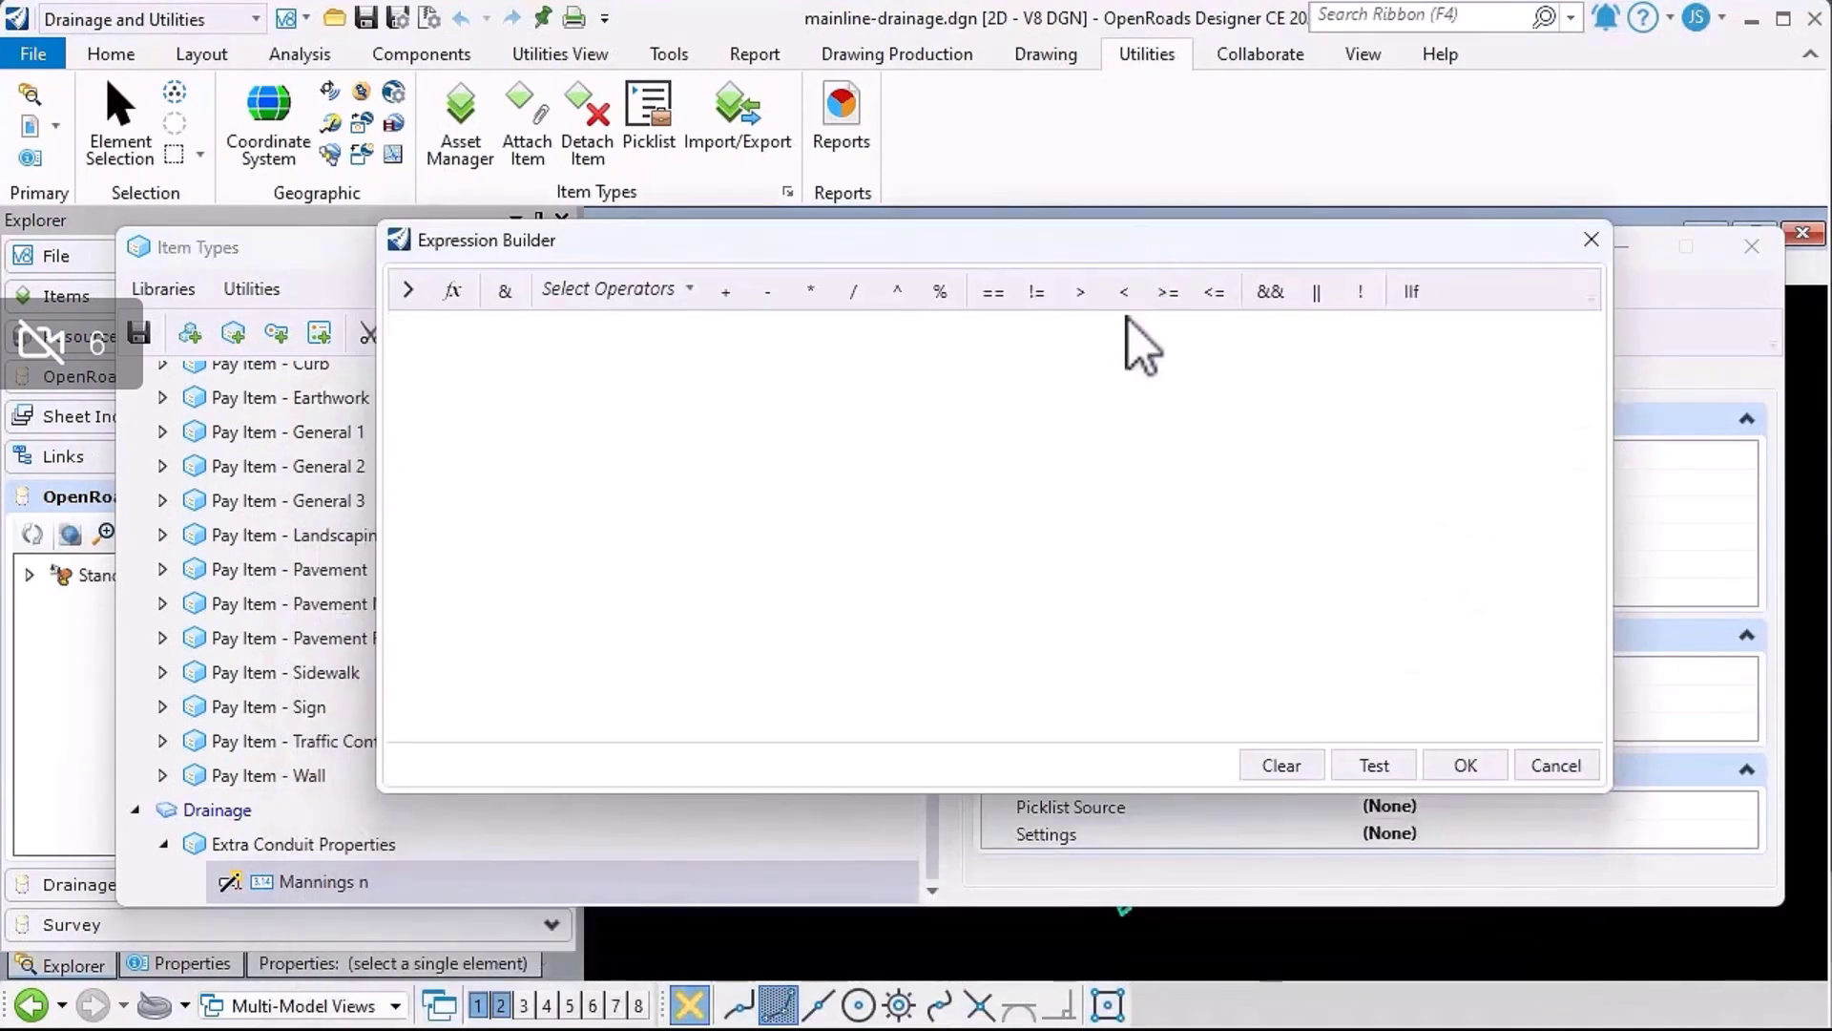
pyautogui.write('civil')
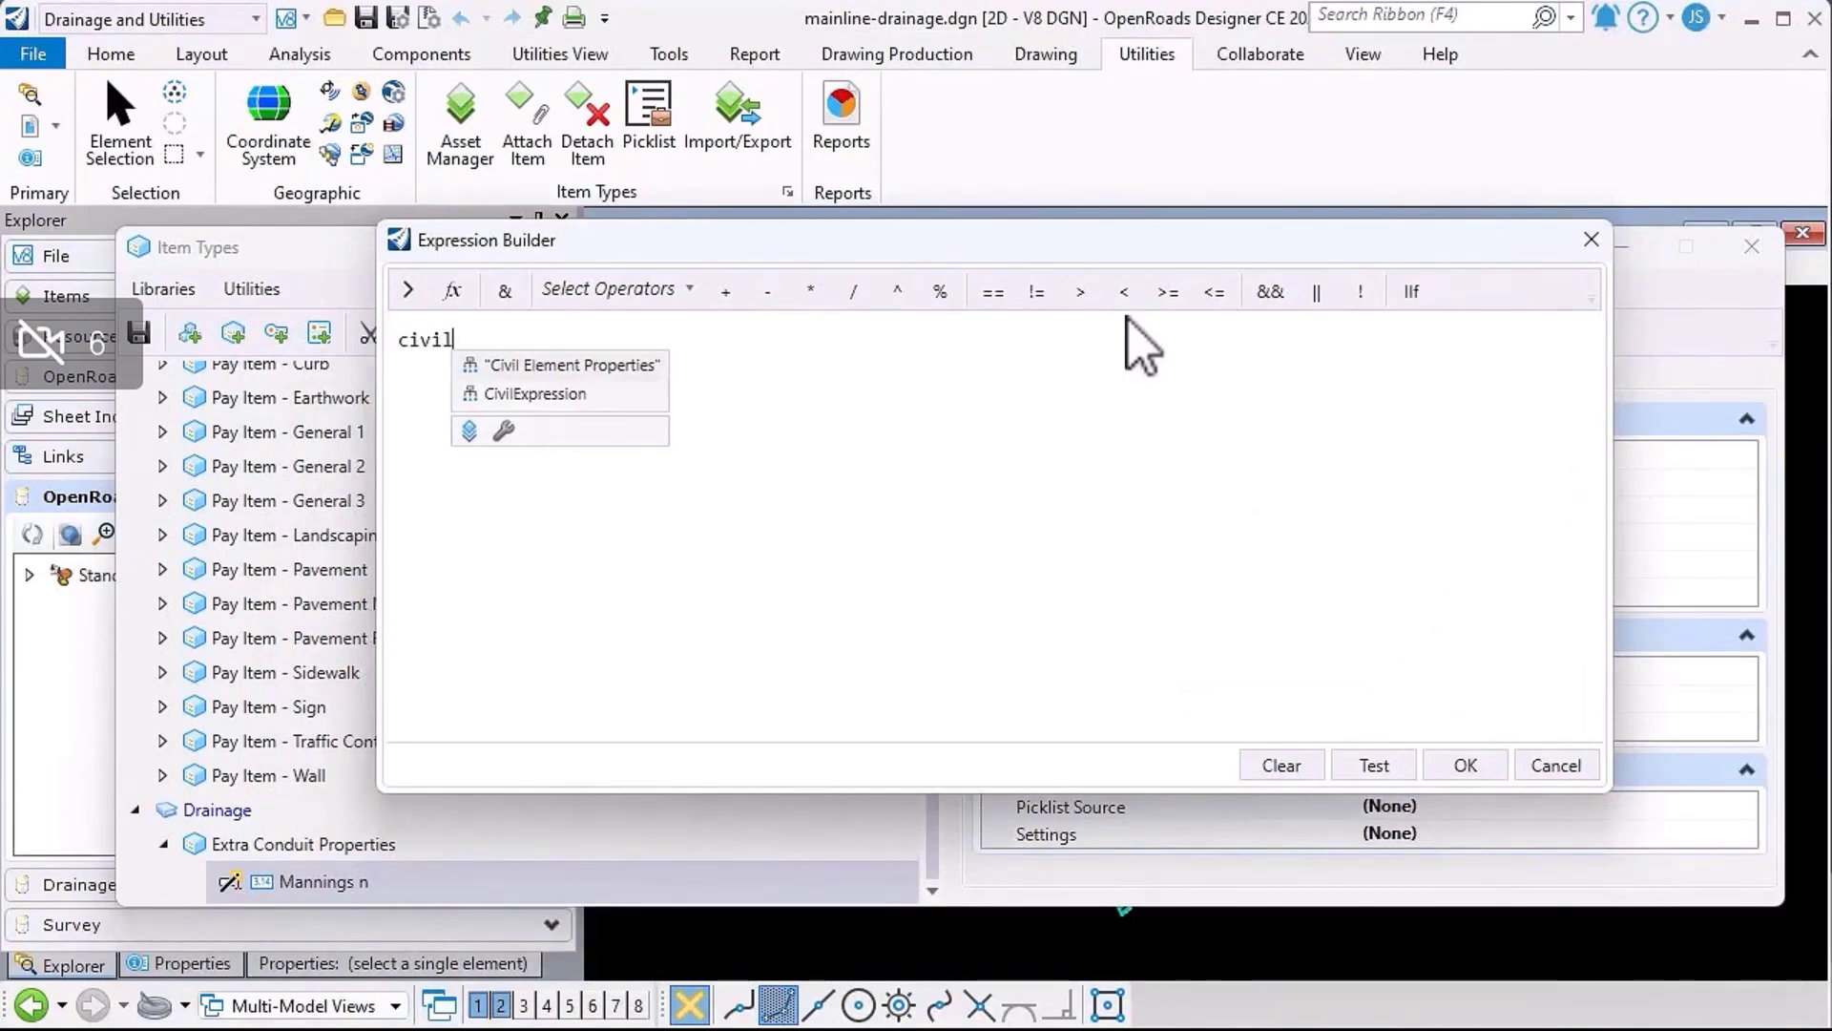
pyautogui.press('Return')
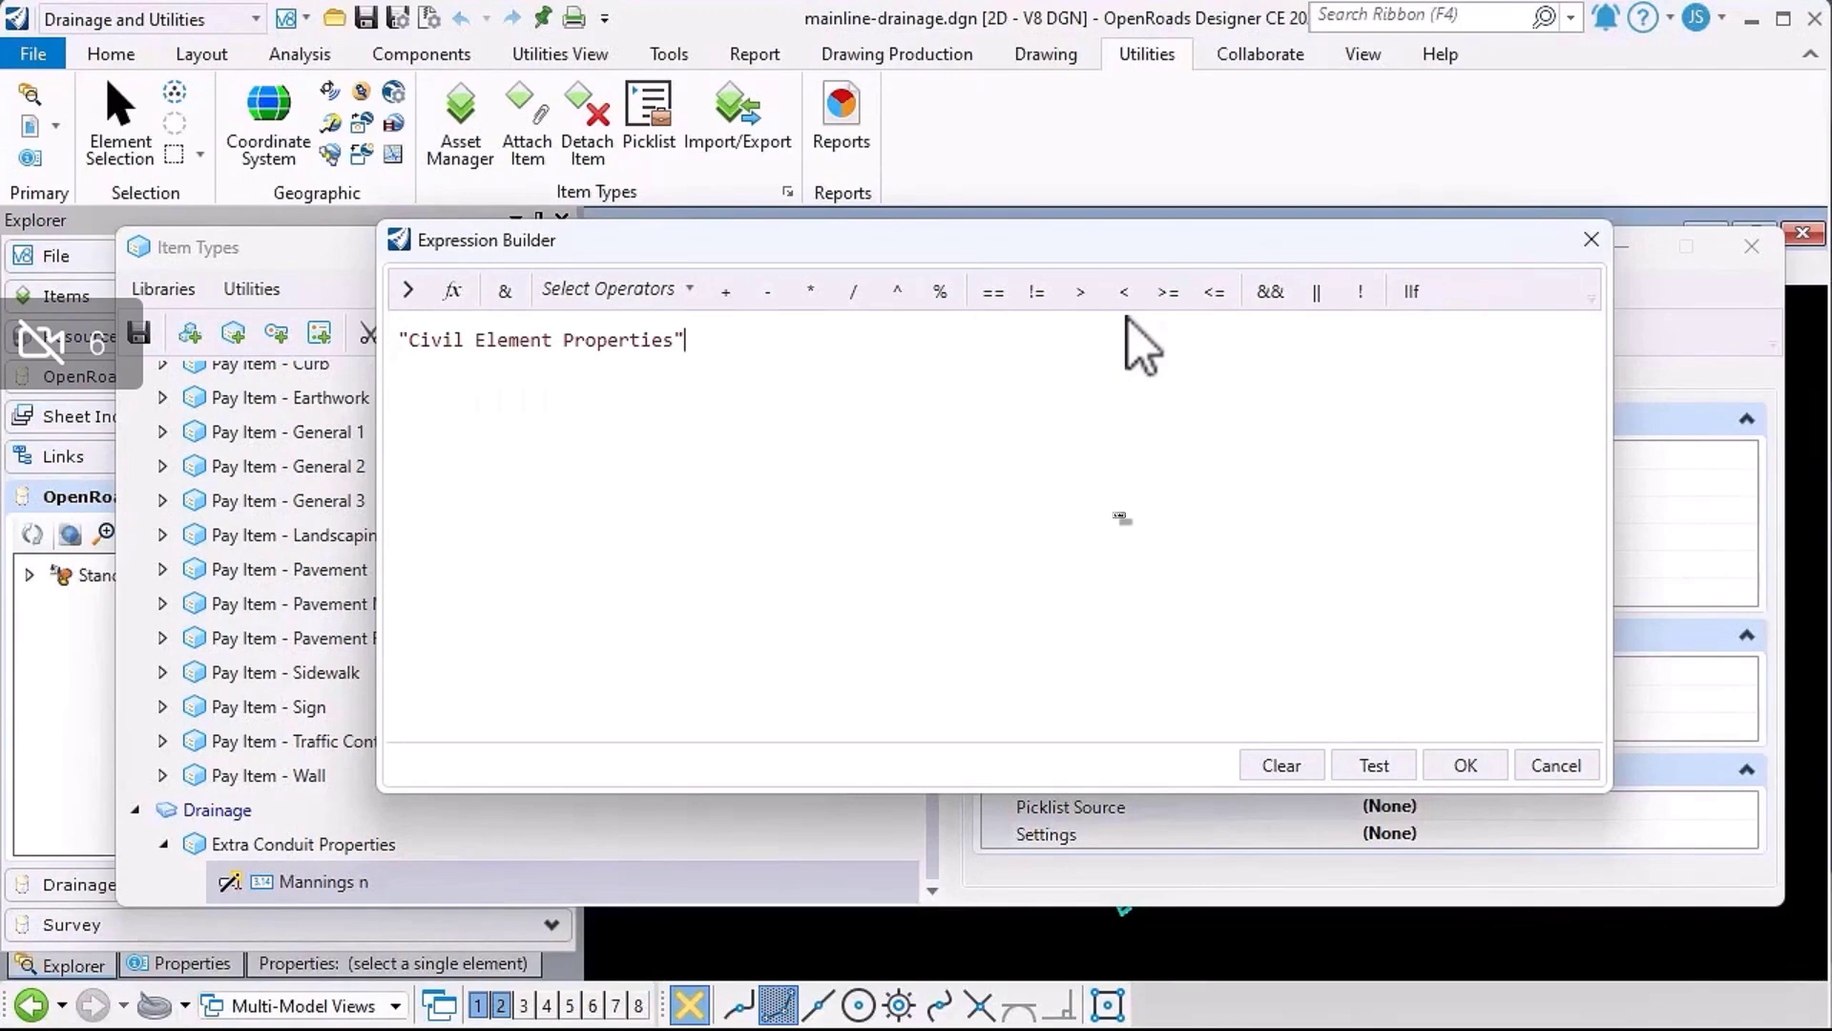
pyautogui.write('.')
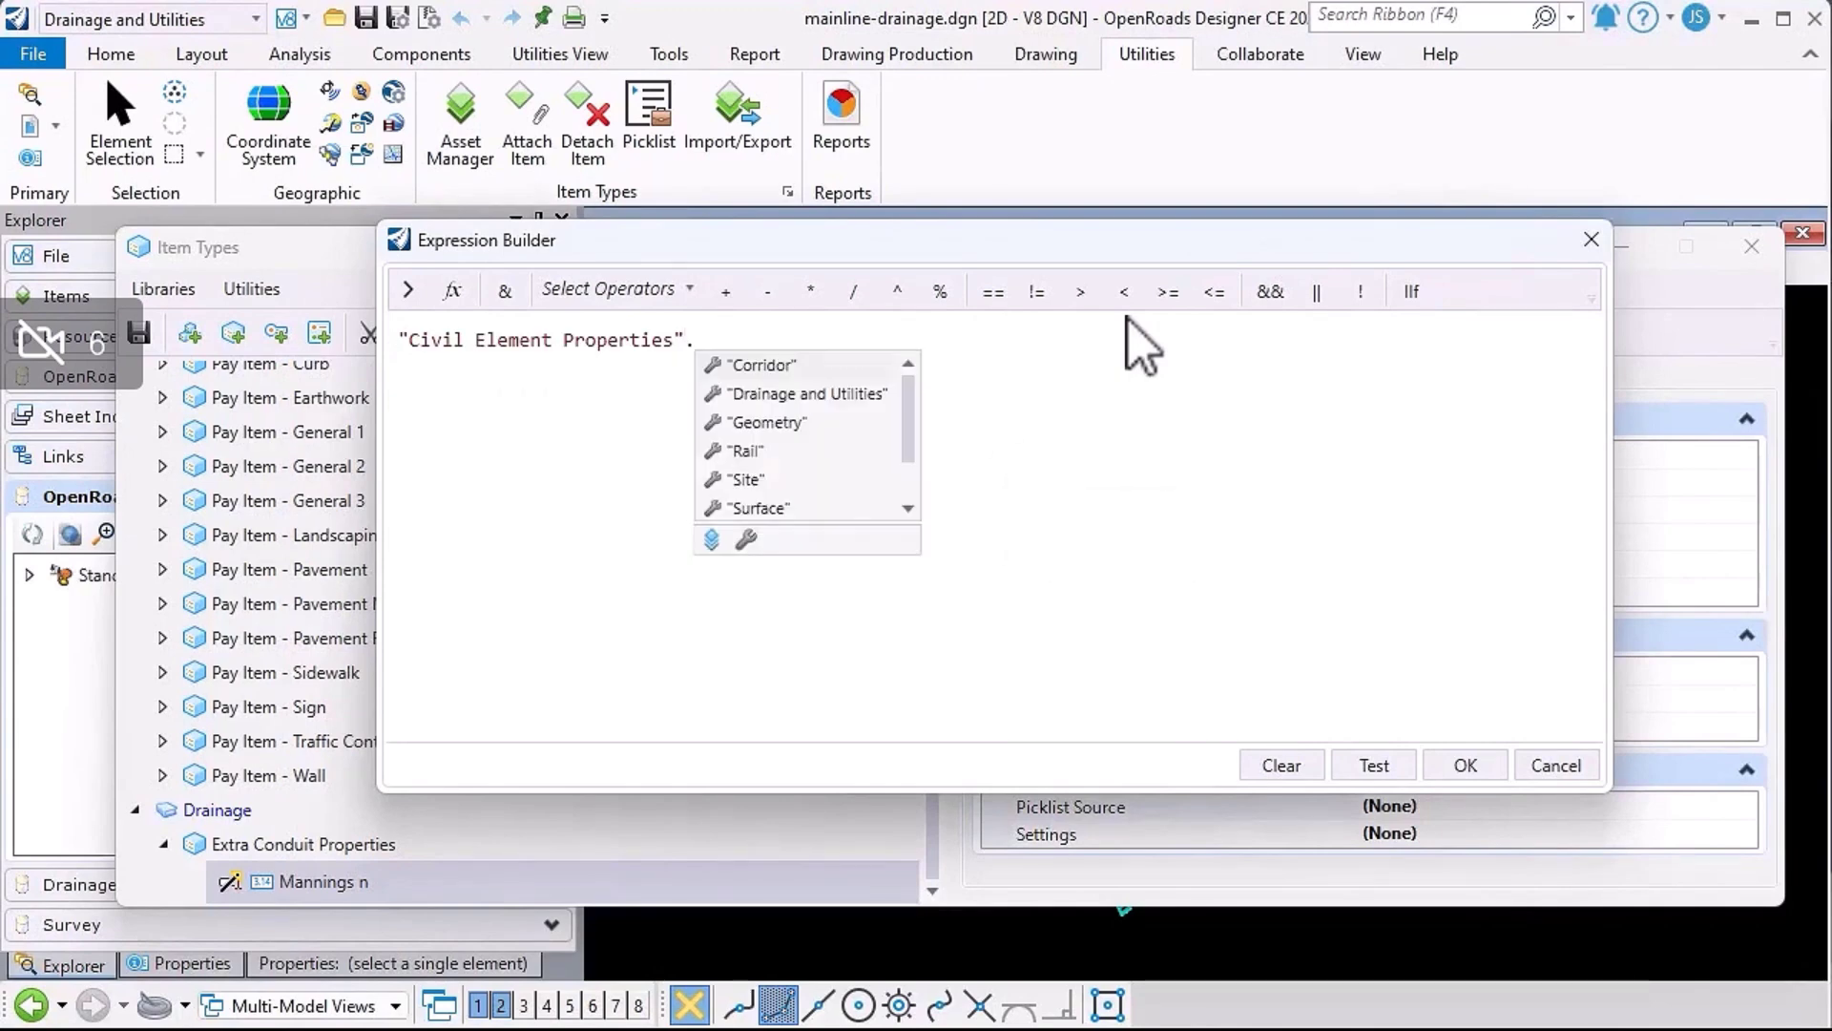
pyautogui.write('dra')
pyautogui.press('Return')
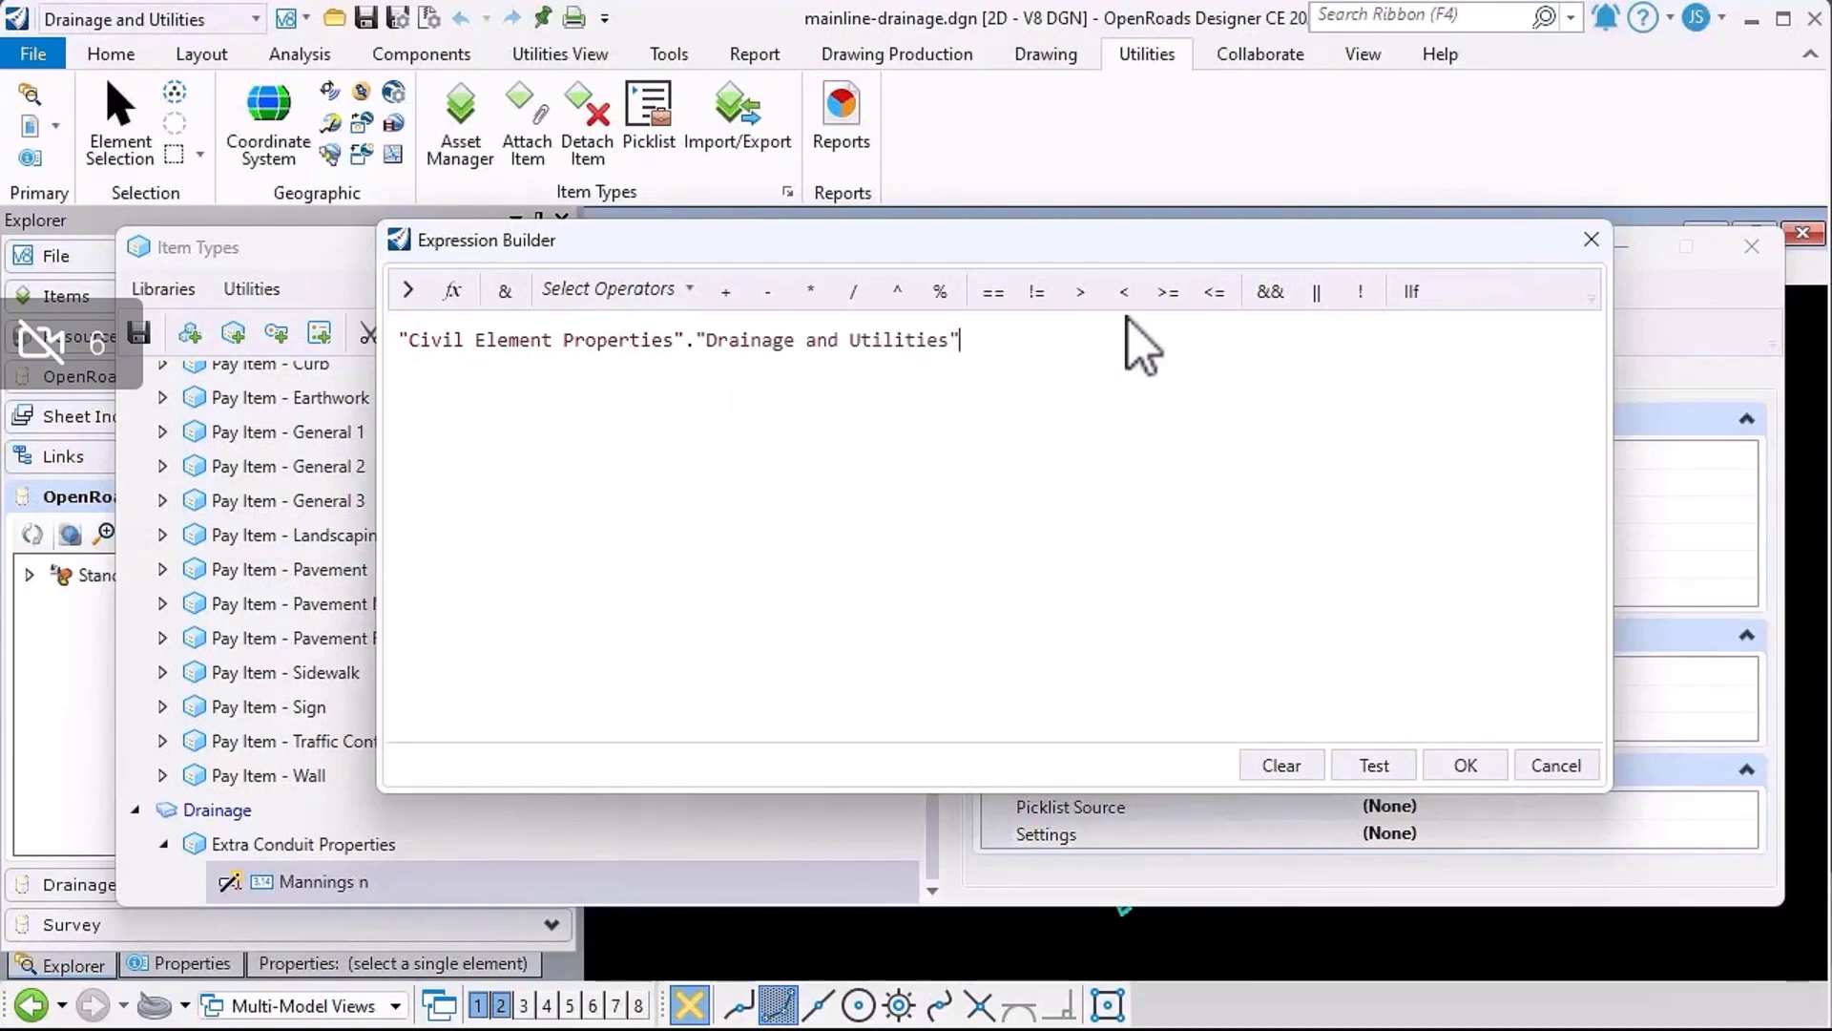
pyautogui.write('.dra')
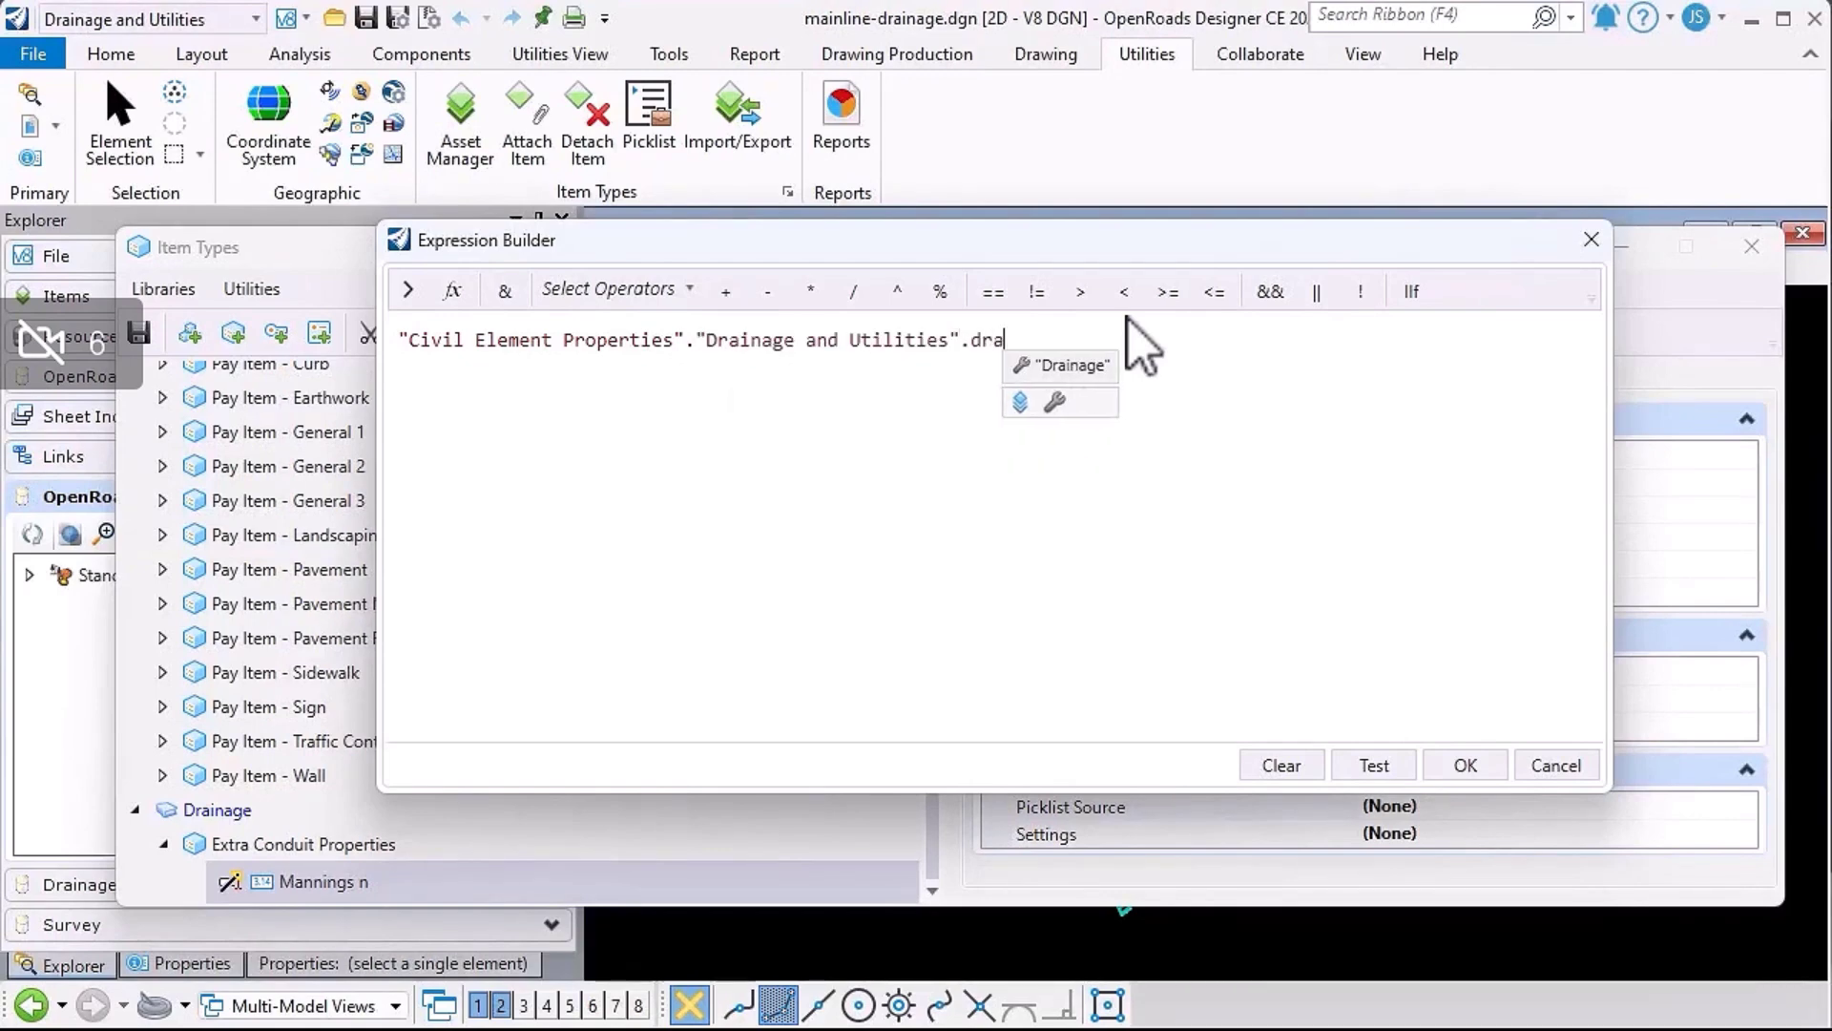
pyautogui.press('Return')
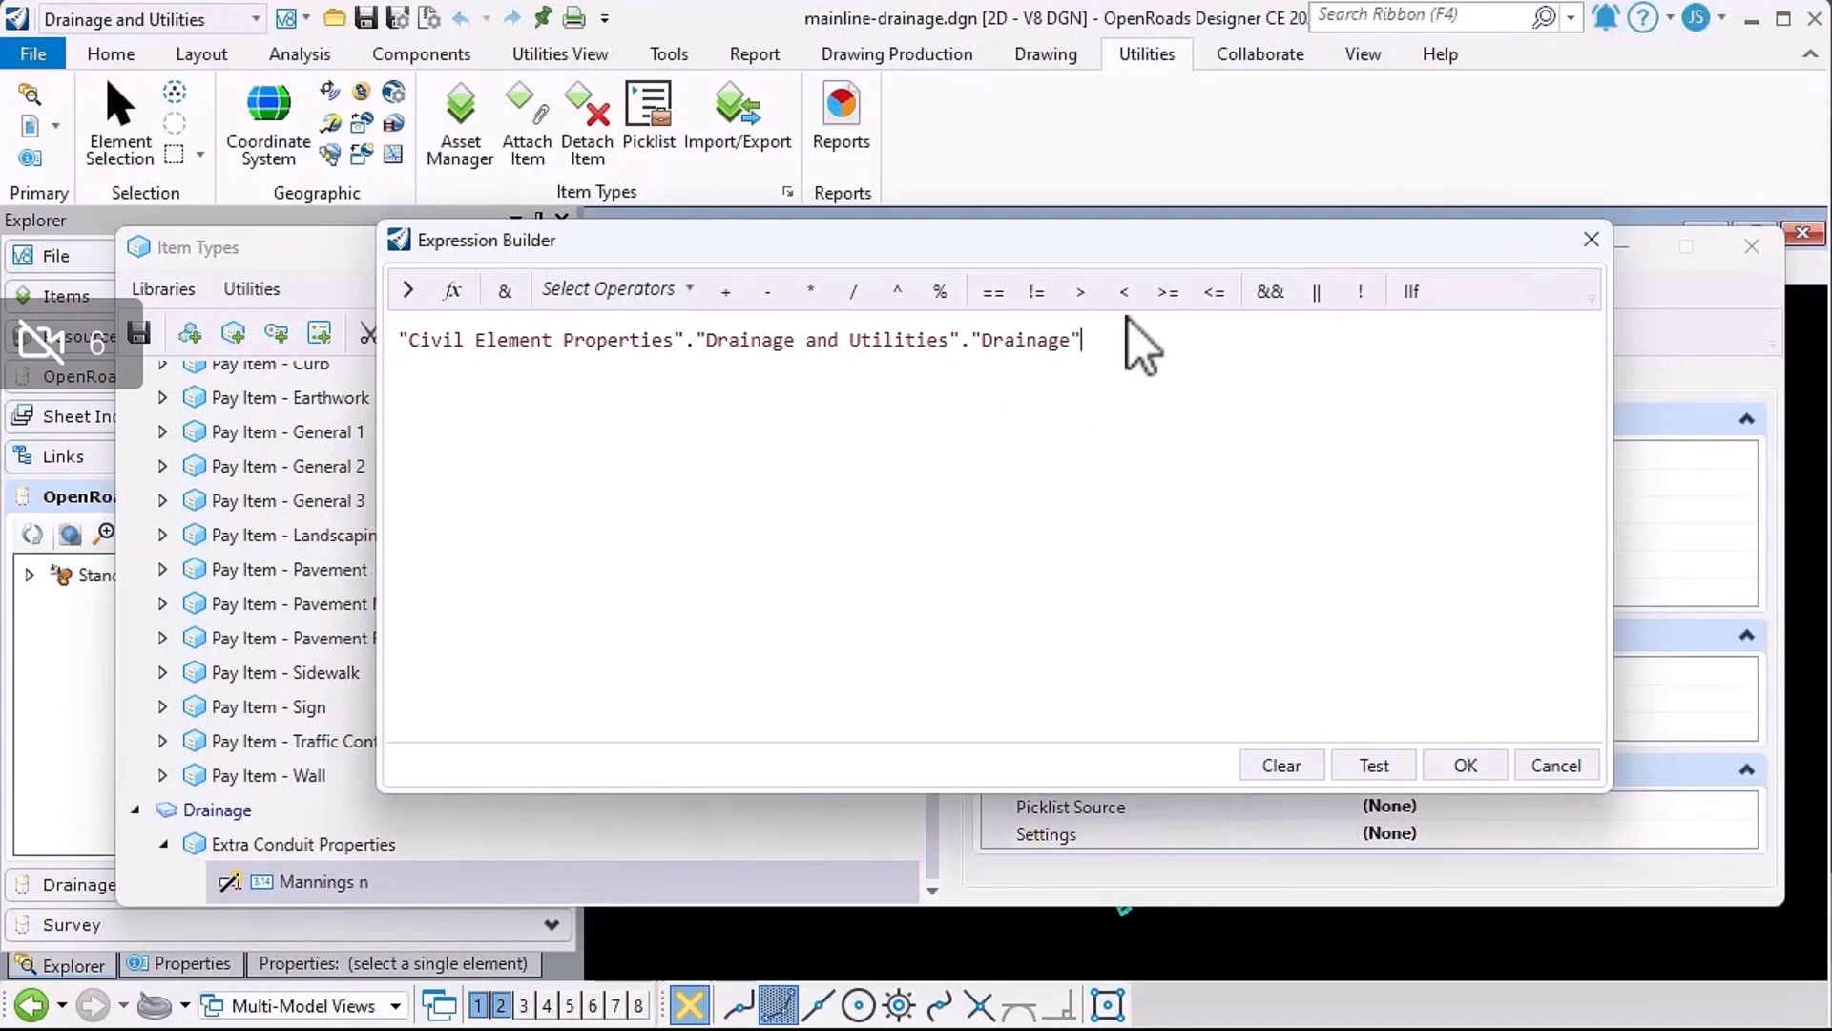
pyautogui.write('.')
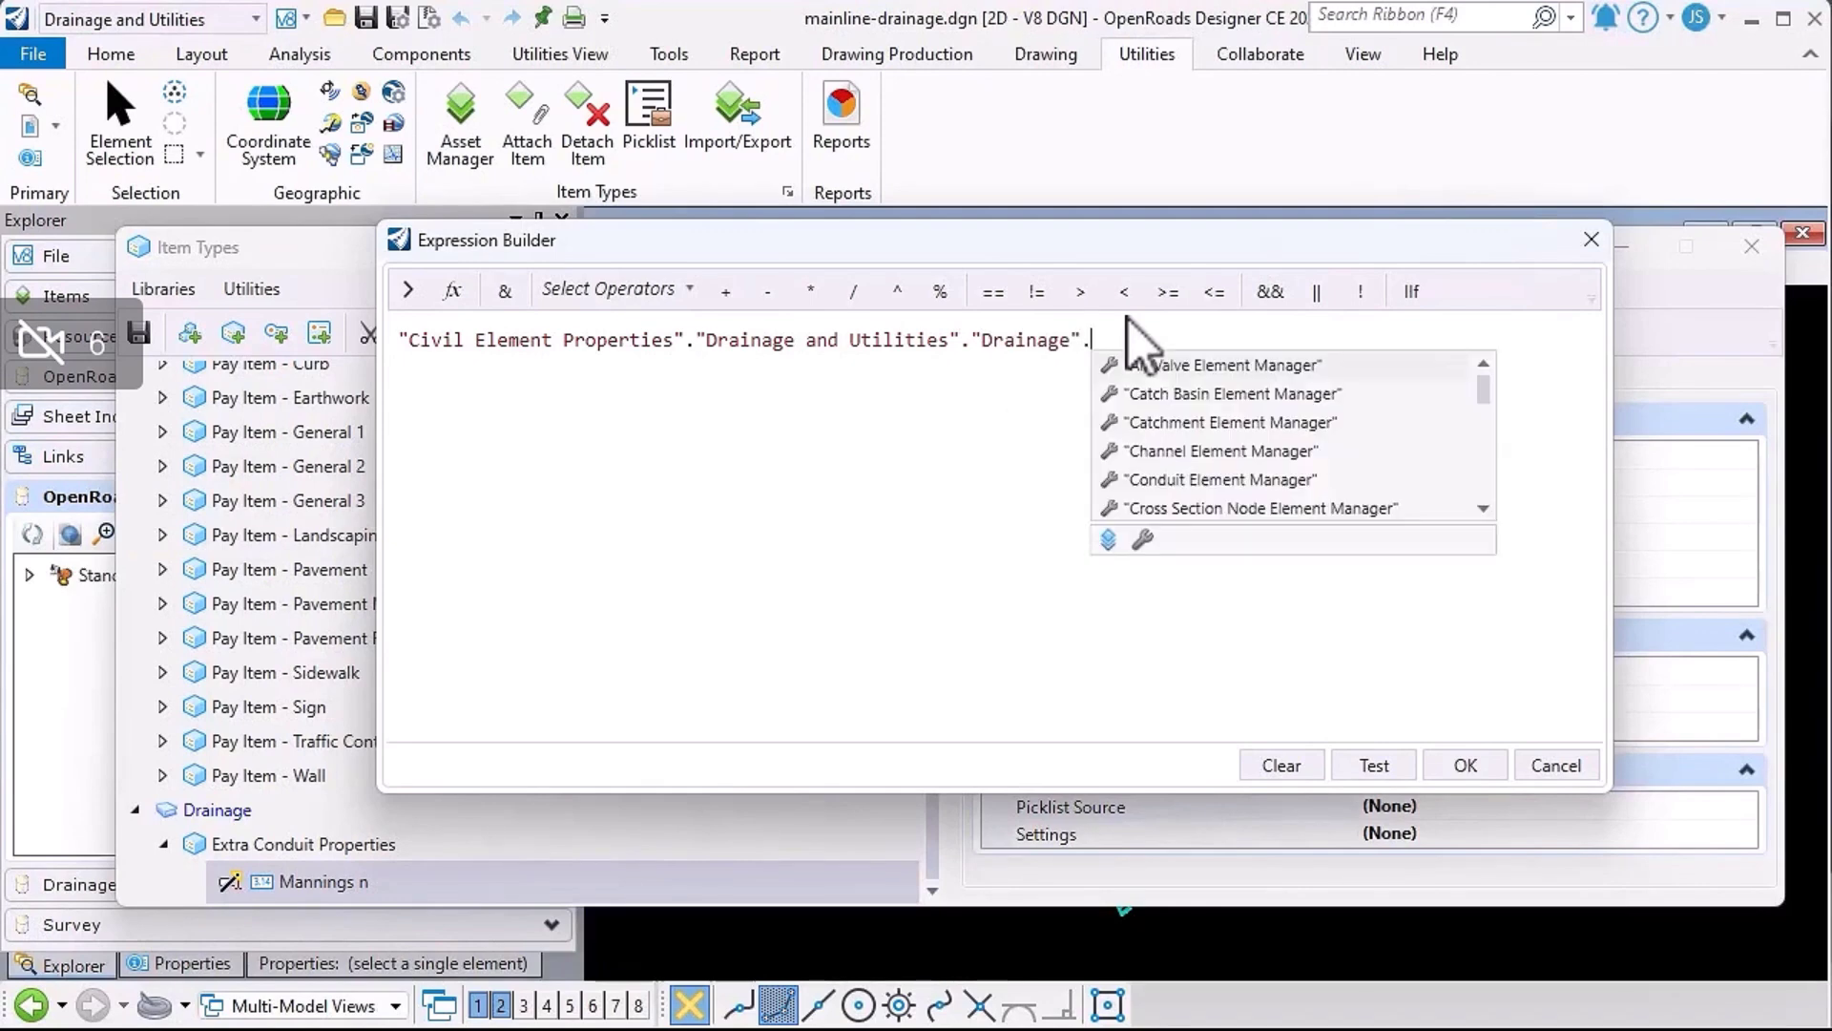
pyautogui.write('con')
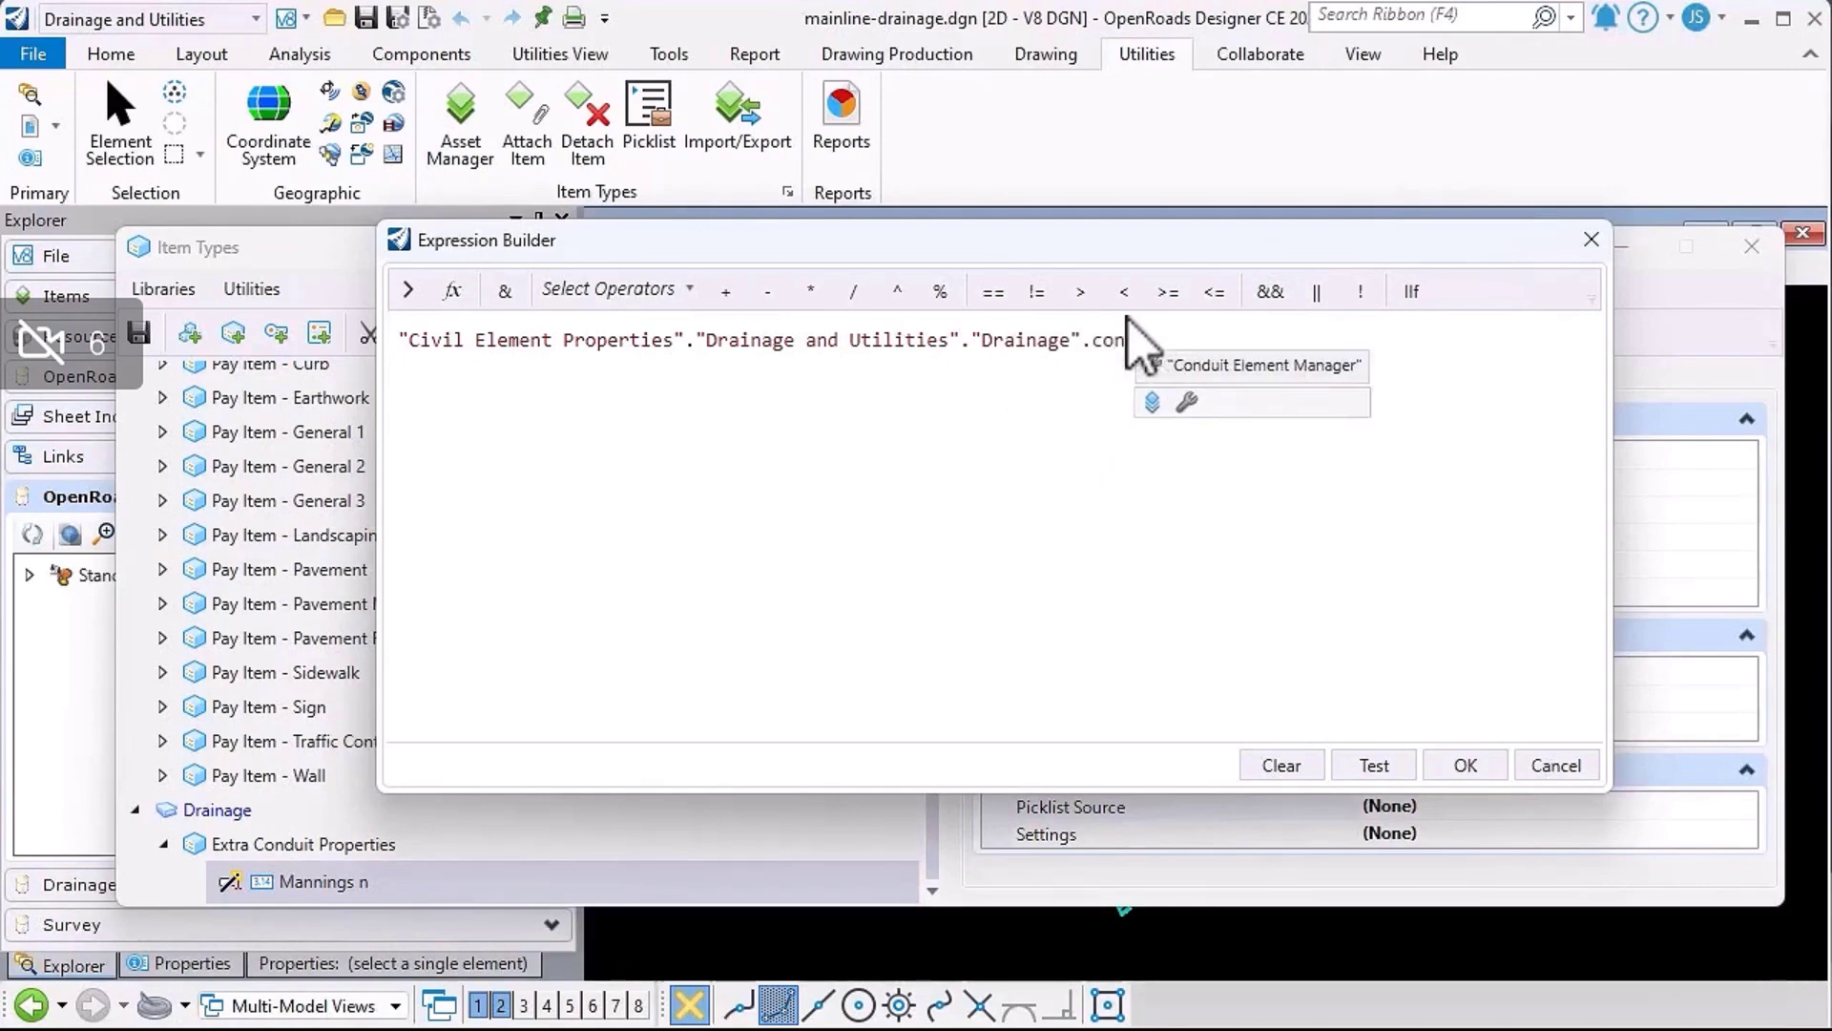
pyautogui.write('dit')
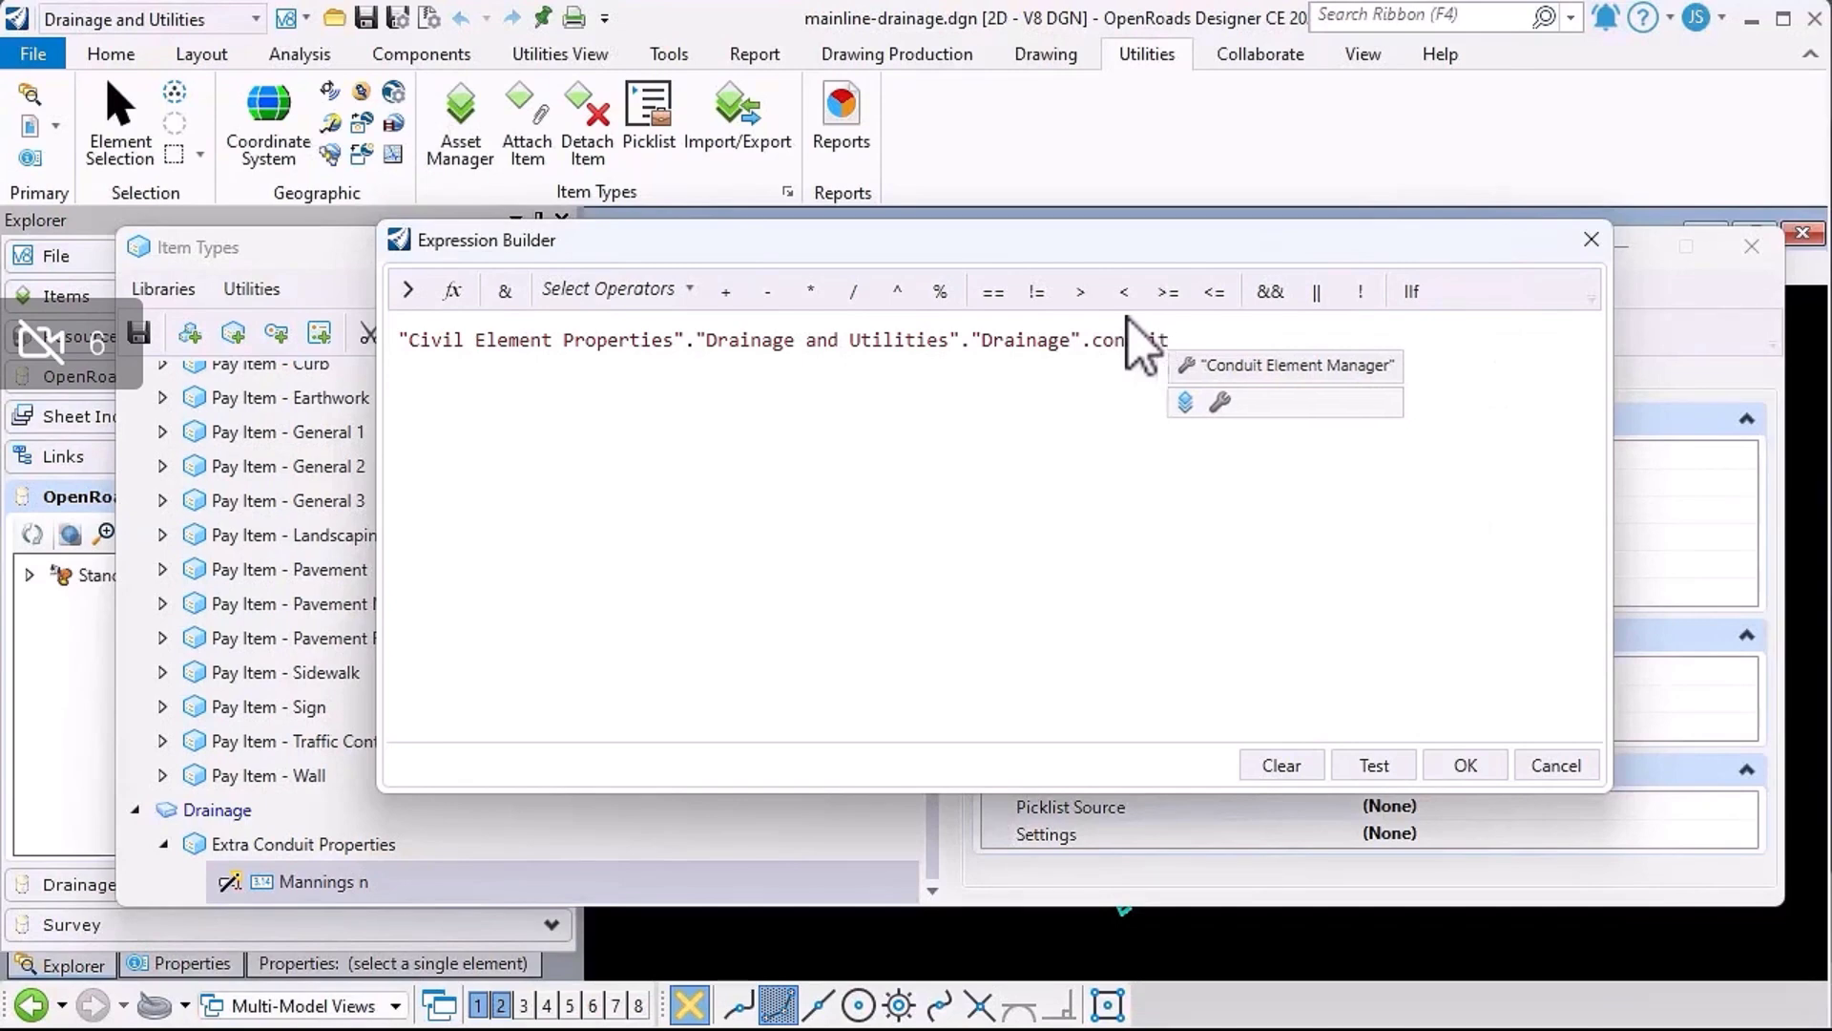
pyautogui.press('Return')
pyautogui.write('.')
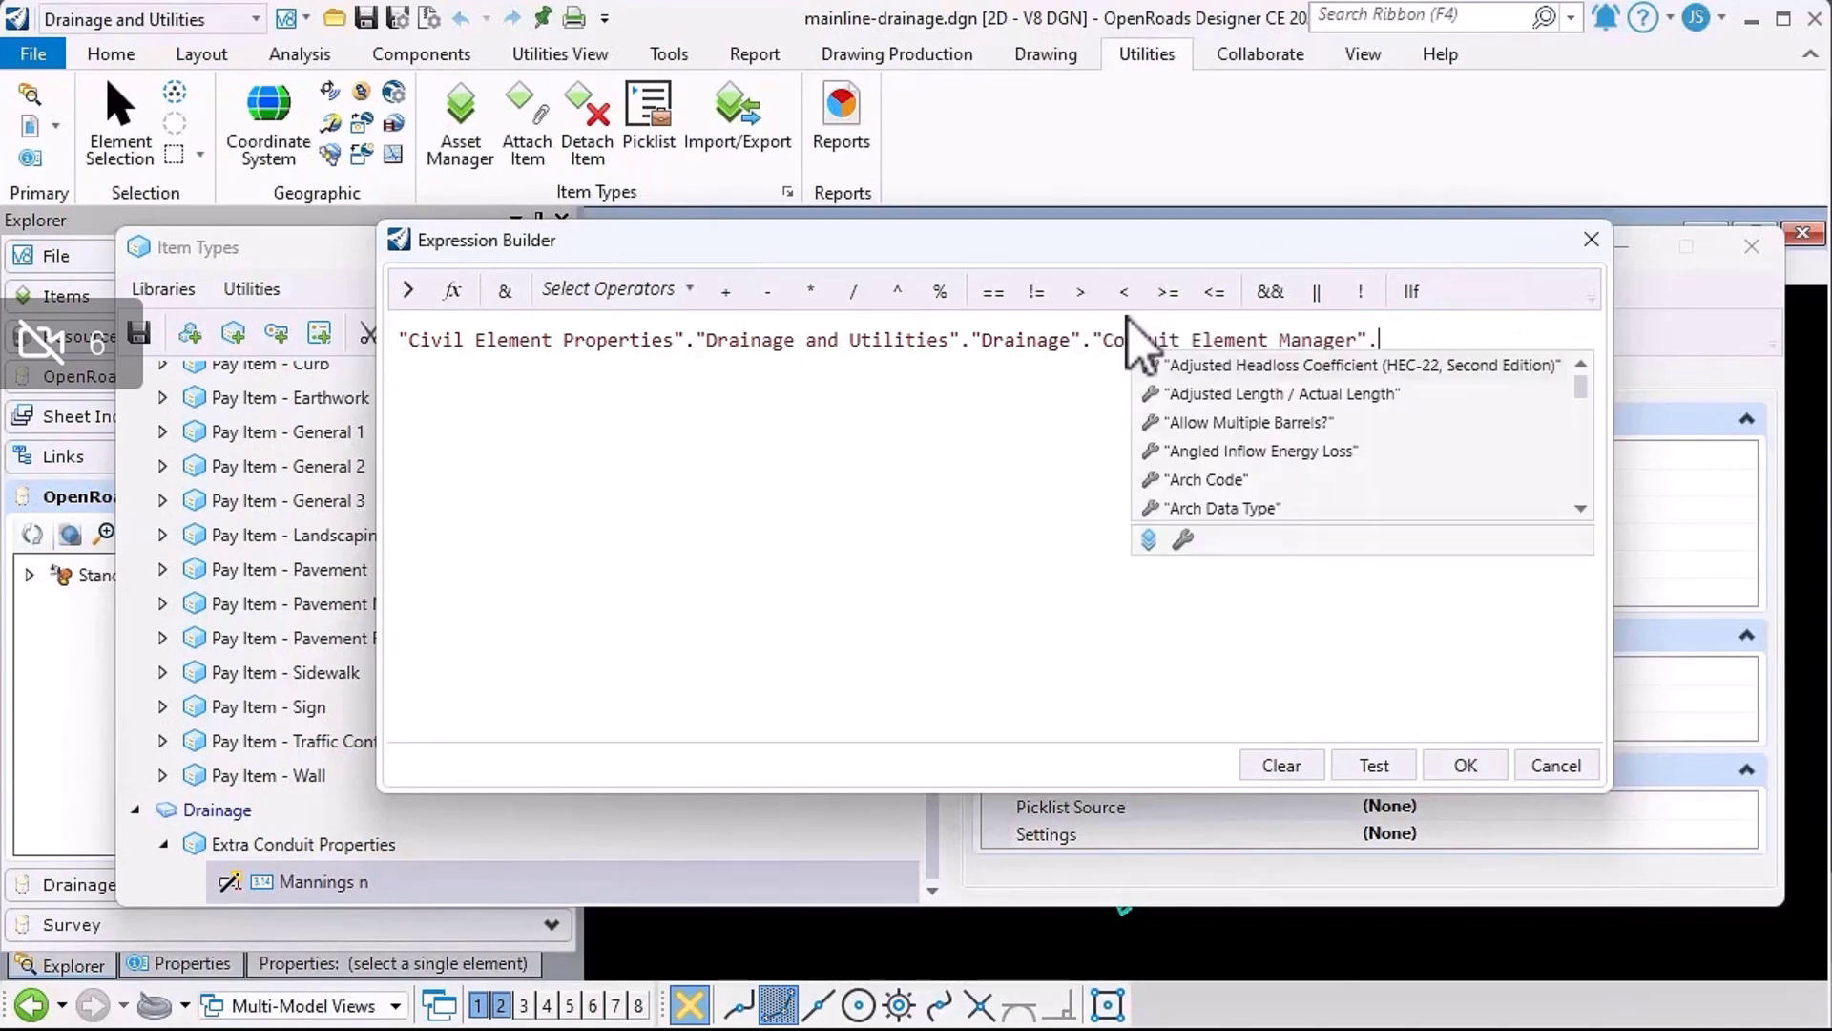
pyautogui.write('manni')
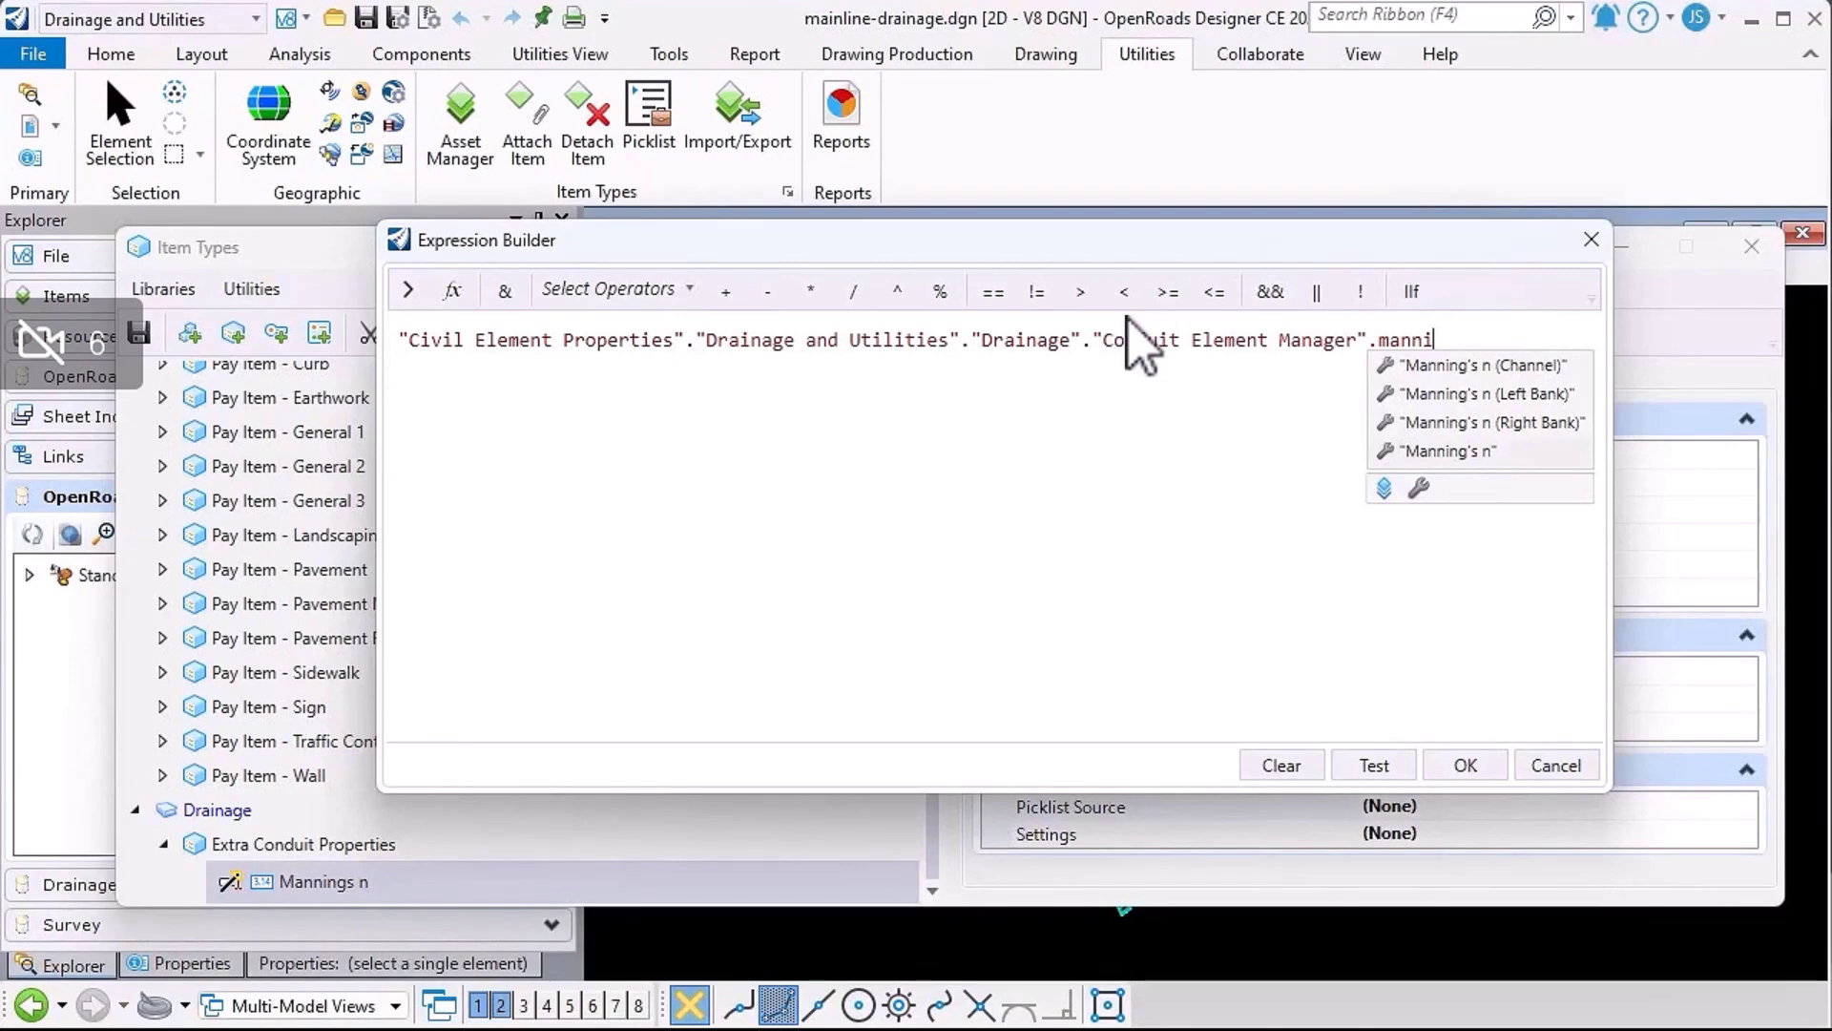
pyautogui.press('Return')
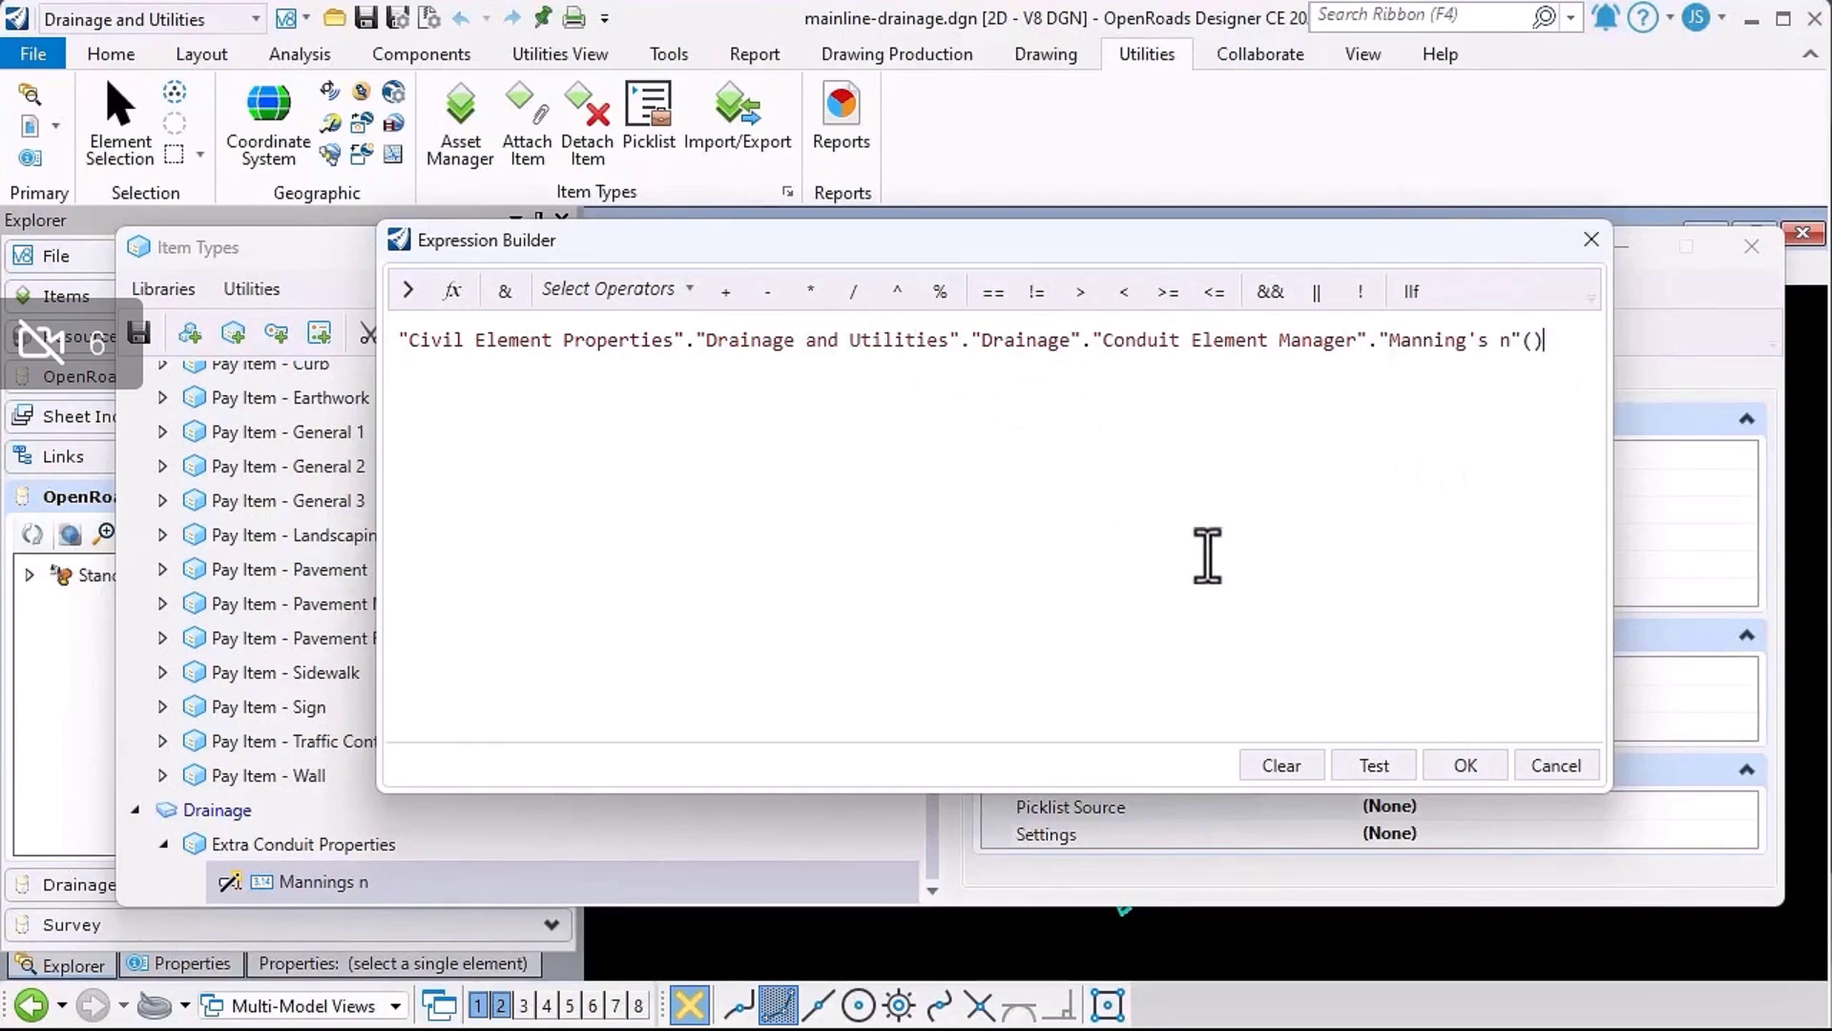
pyautogui.click(1371, 771)
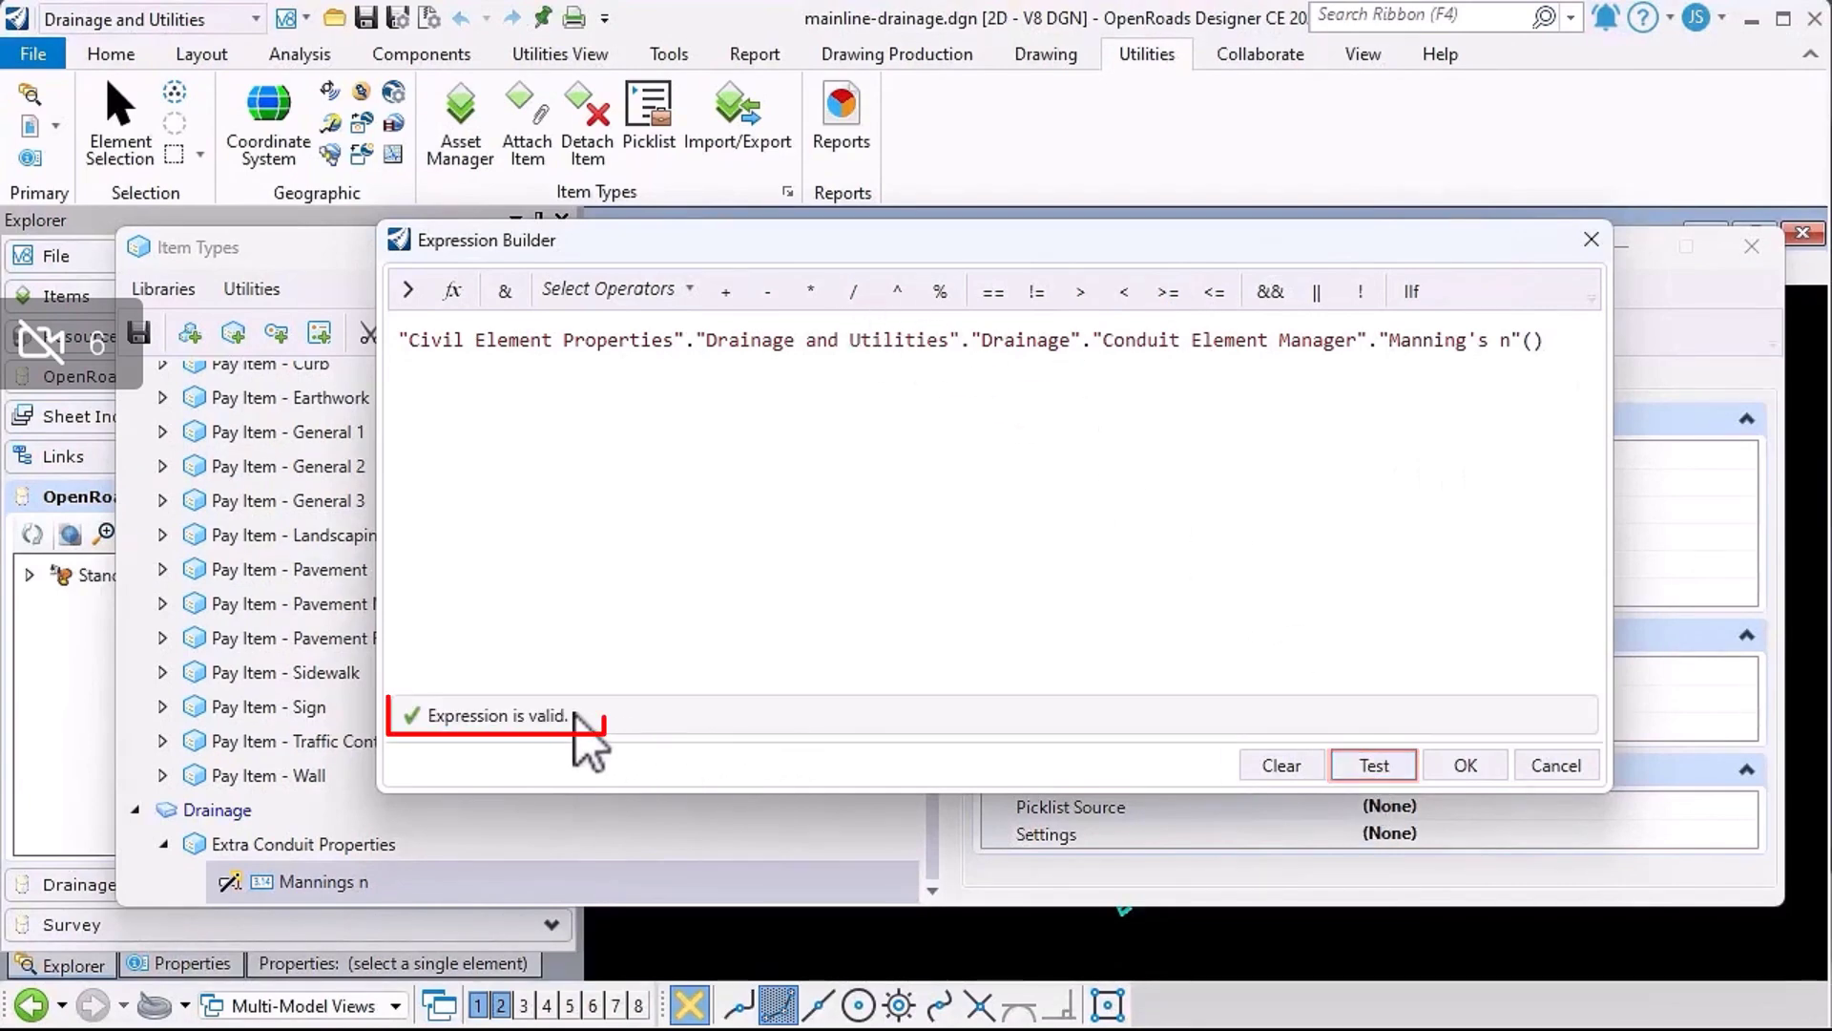
pyautogui.click(1468, 763)
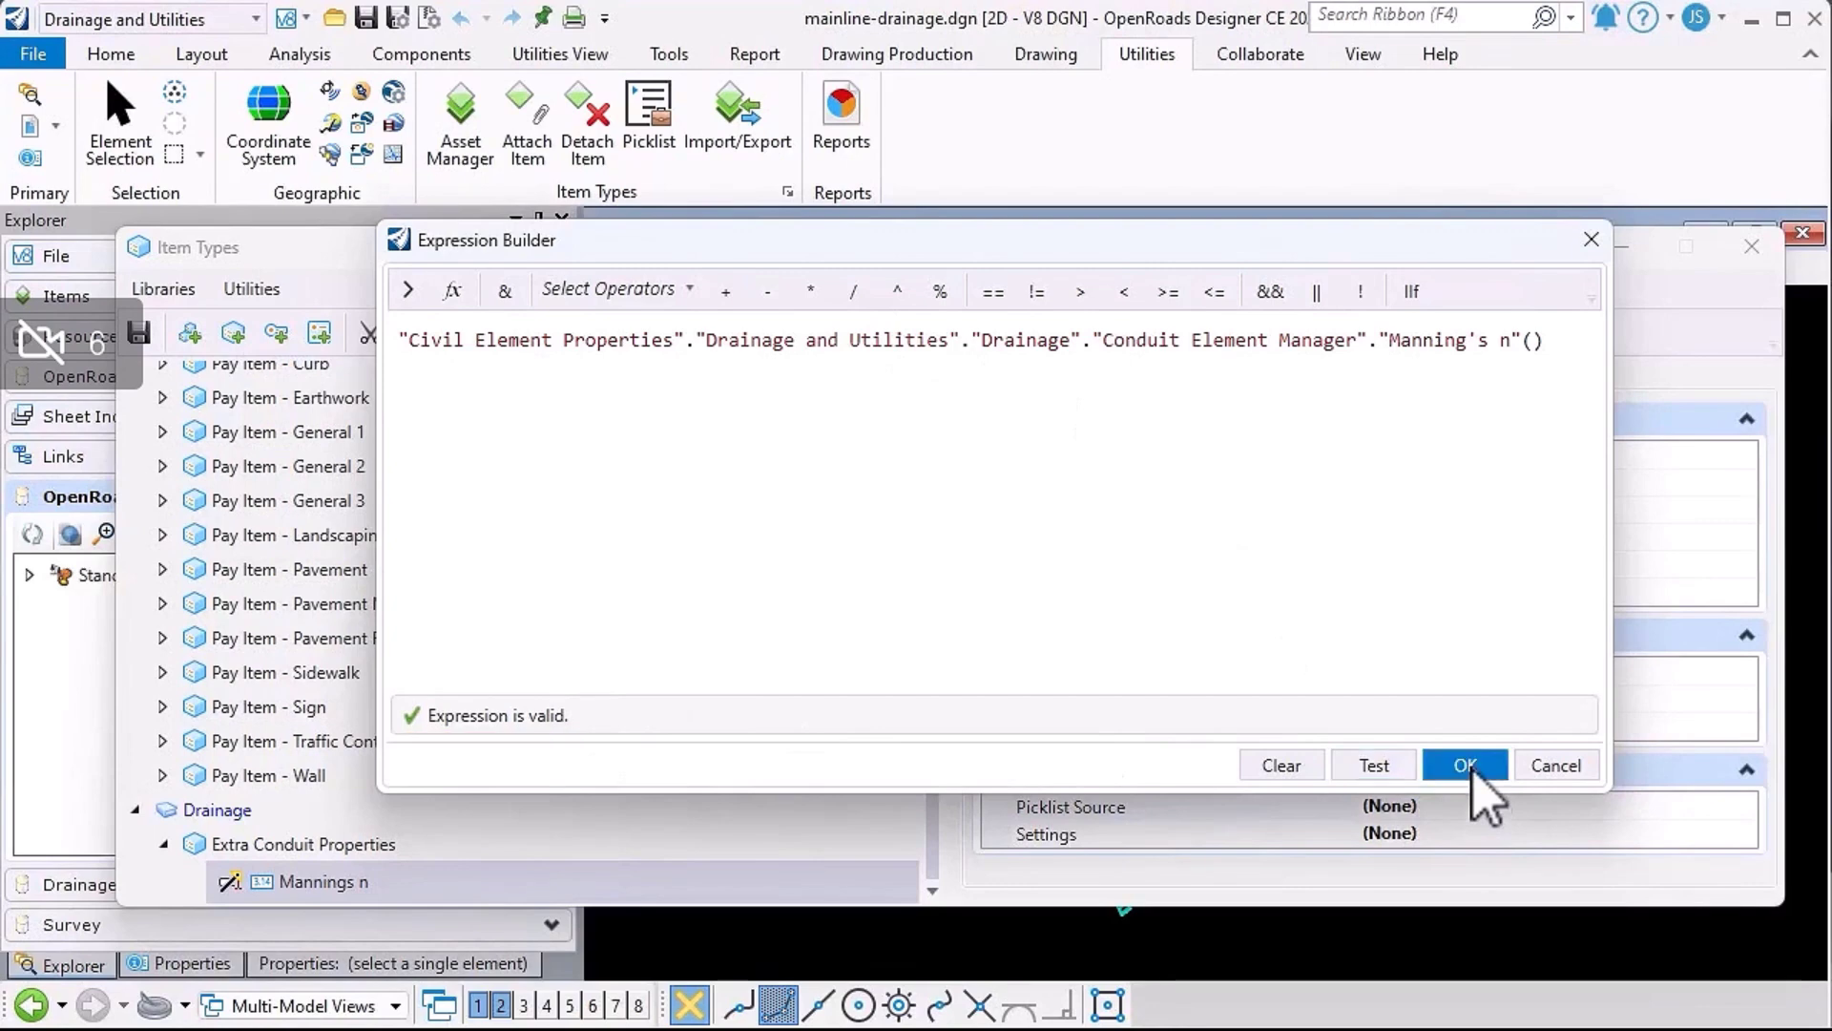
pyautogui.click(1471, 767)
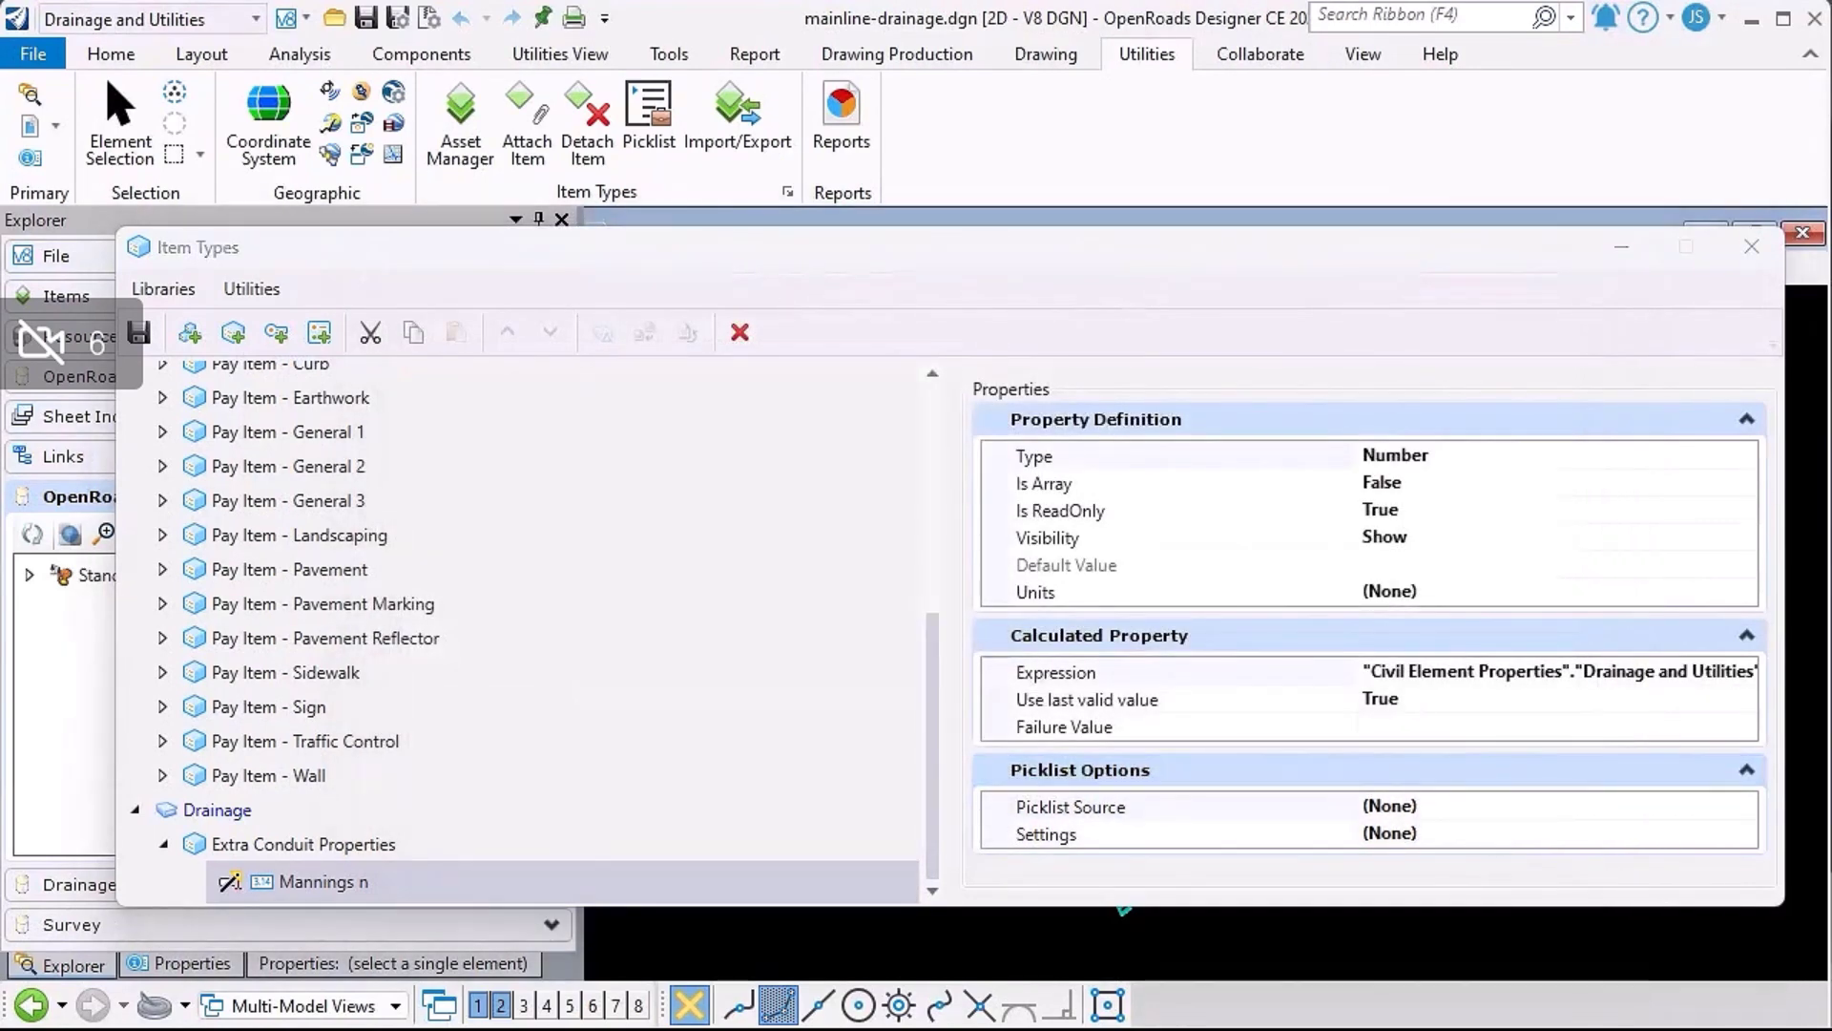
# Save the item type changes and close the Item Types dialog
pyautogui.click(1169, 699)
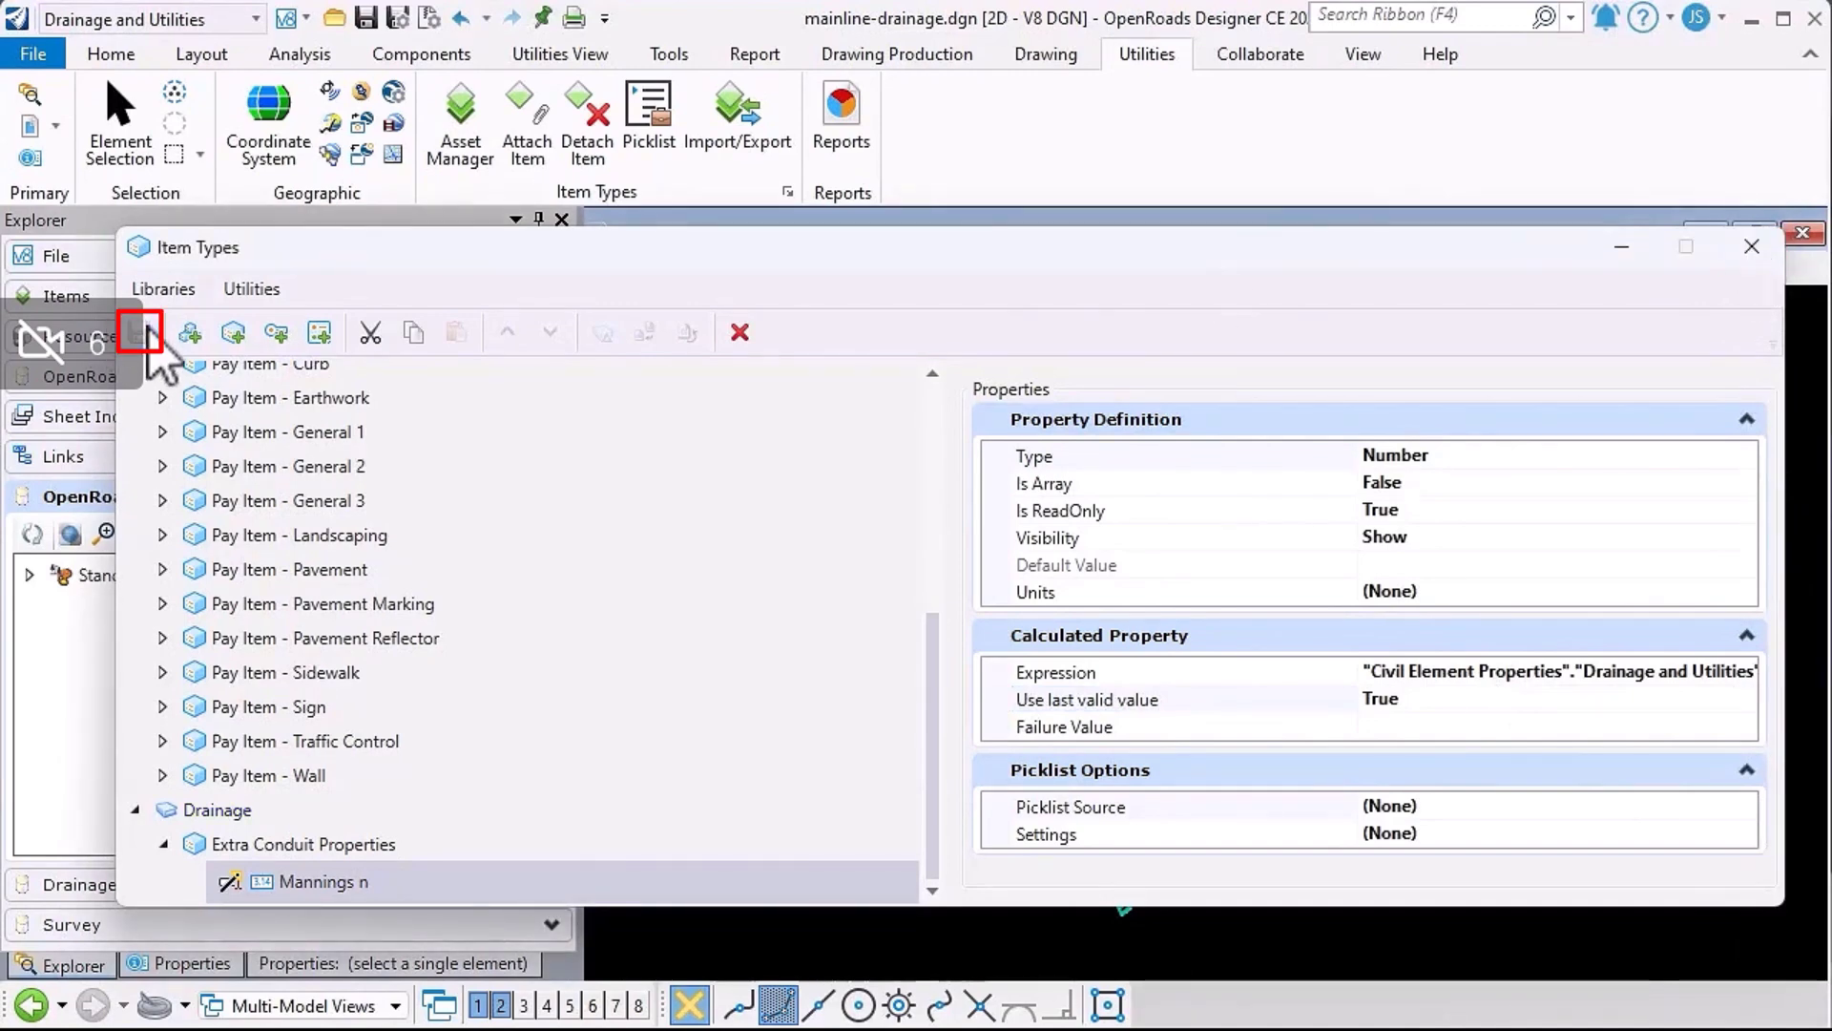
pyautogui.click(1750, 246)
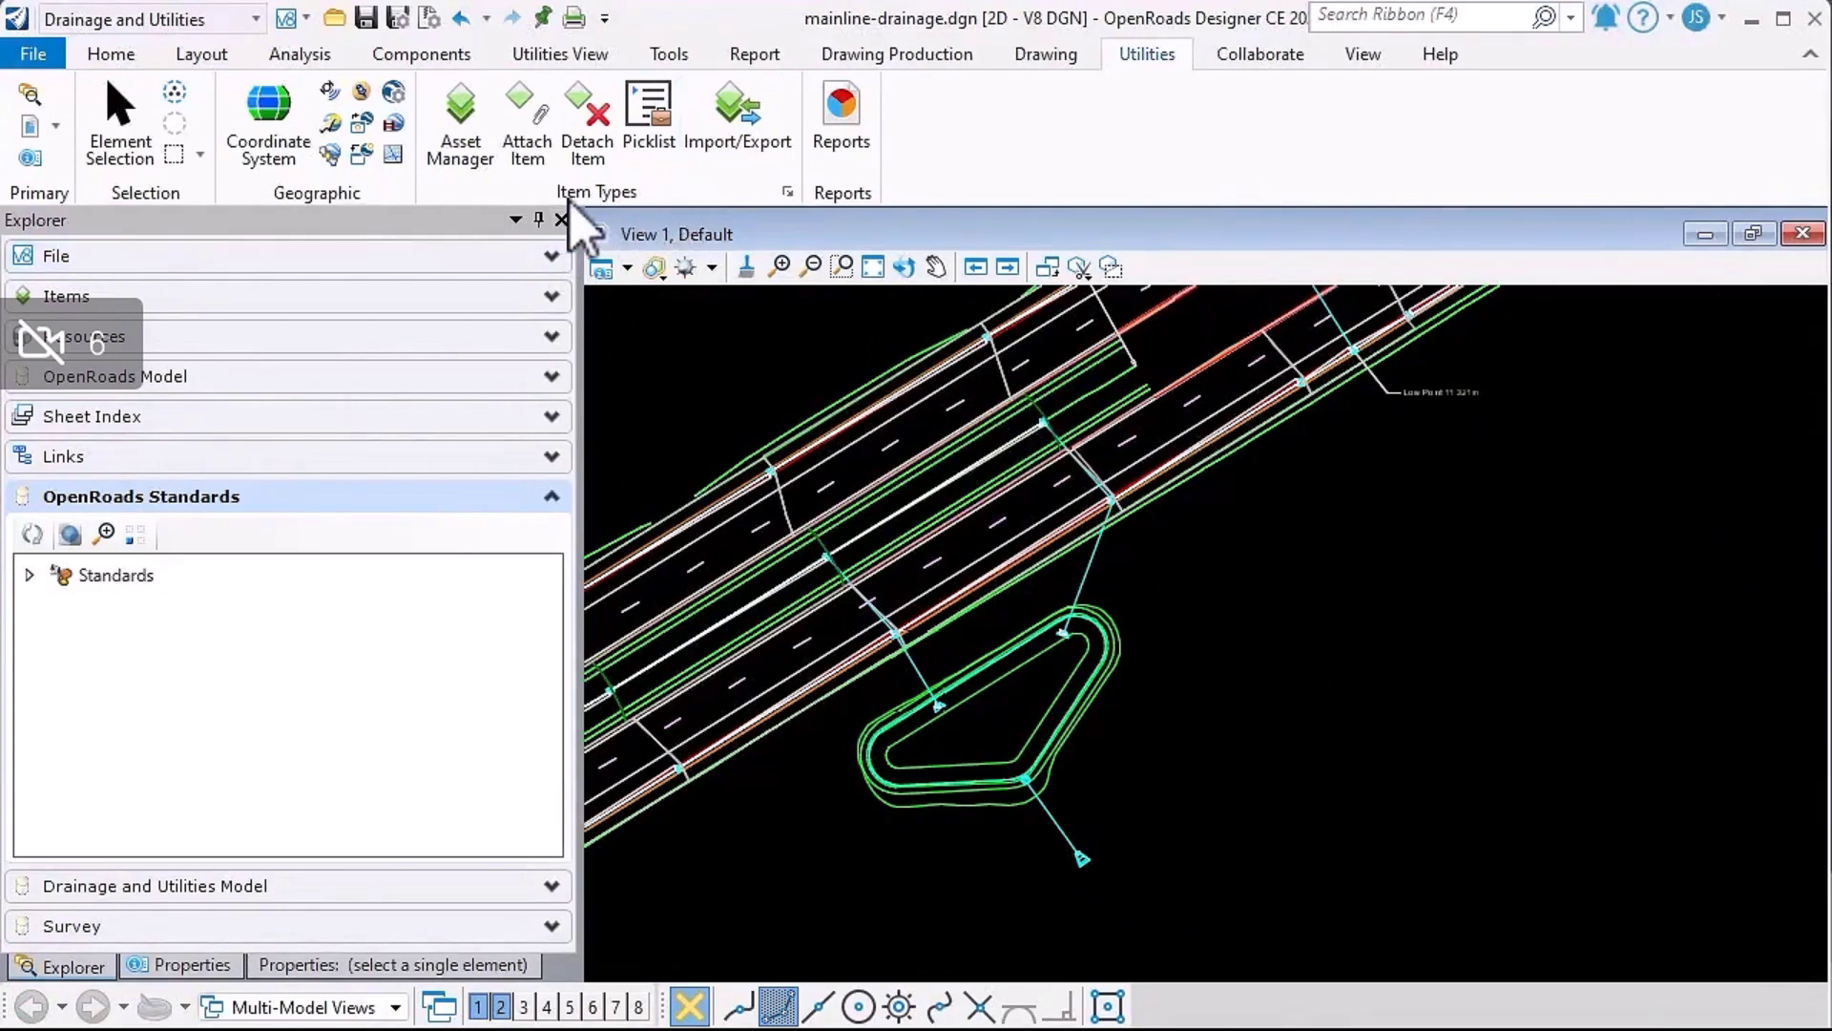
pyautogui.click(542, 139)
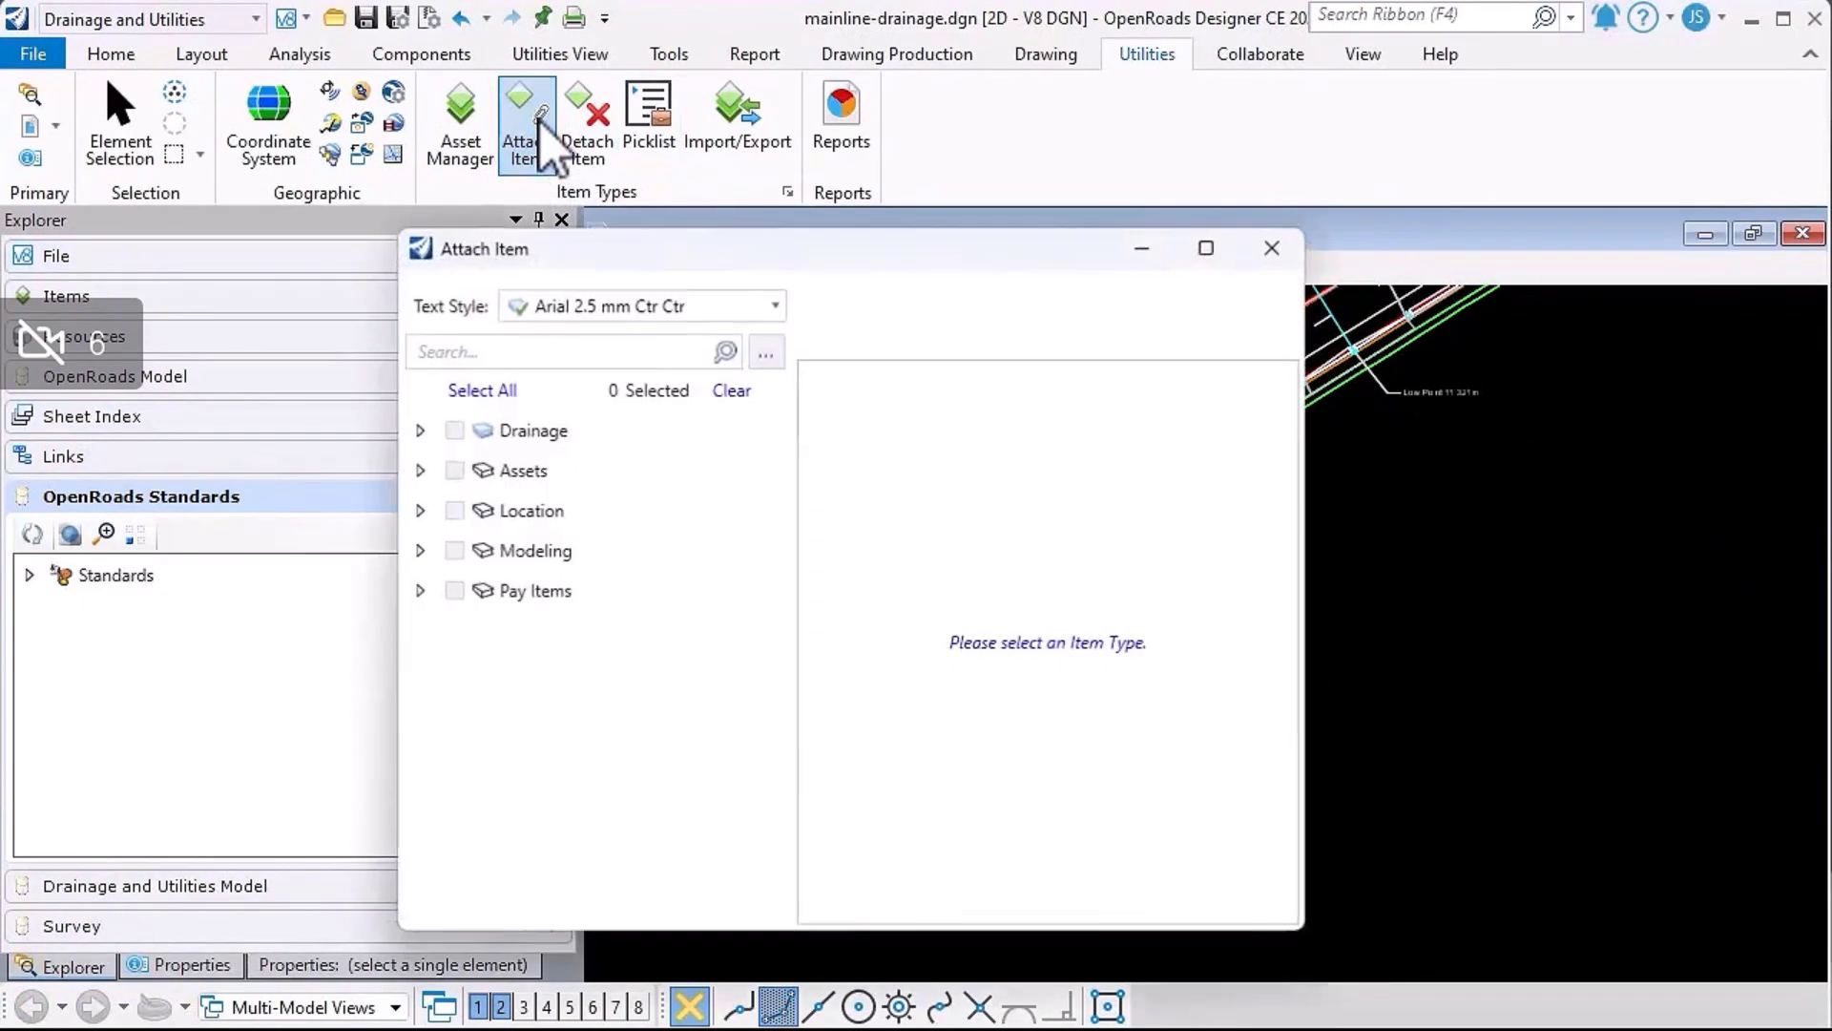
pyautogui.click(418, 431)
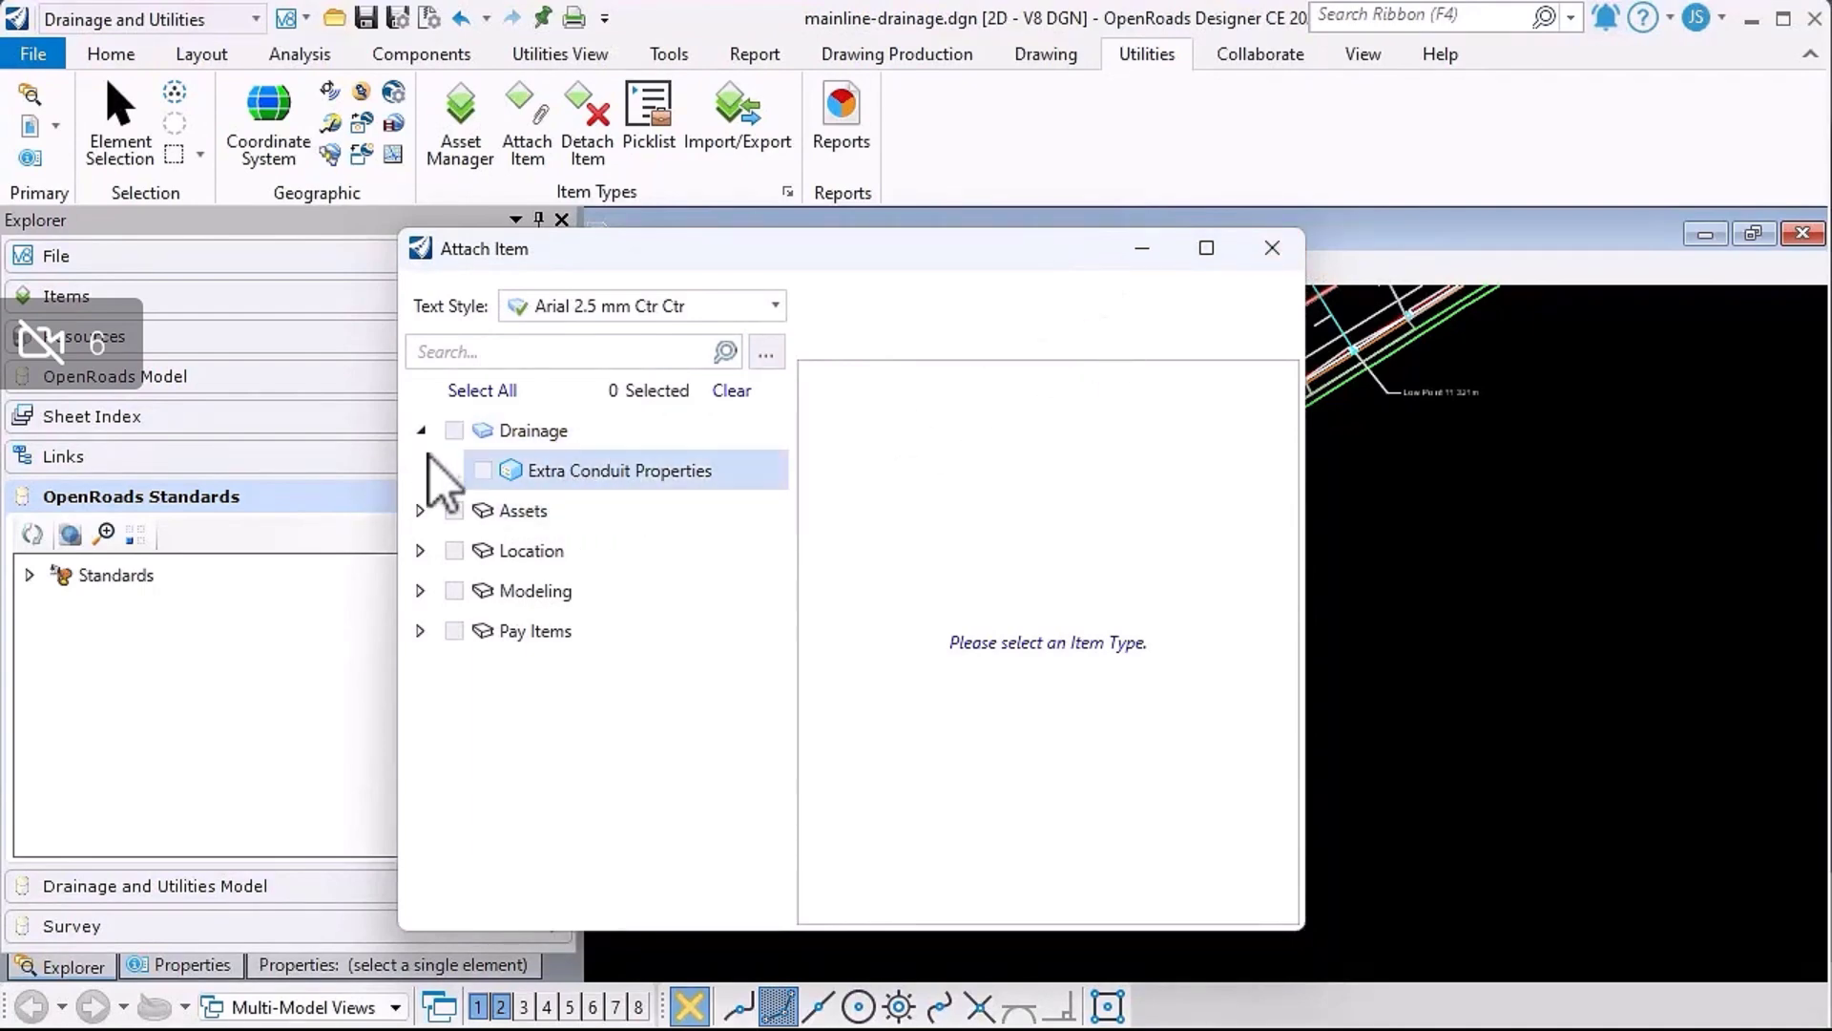
# Expand the standards tree through Drainage and Utilities, Conduit, StormWater, Pipes to Circular
pyautogui.click(1273, 250)
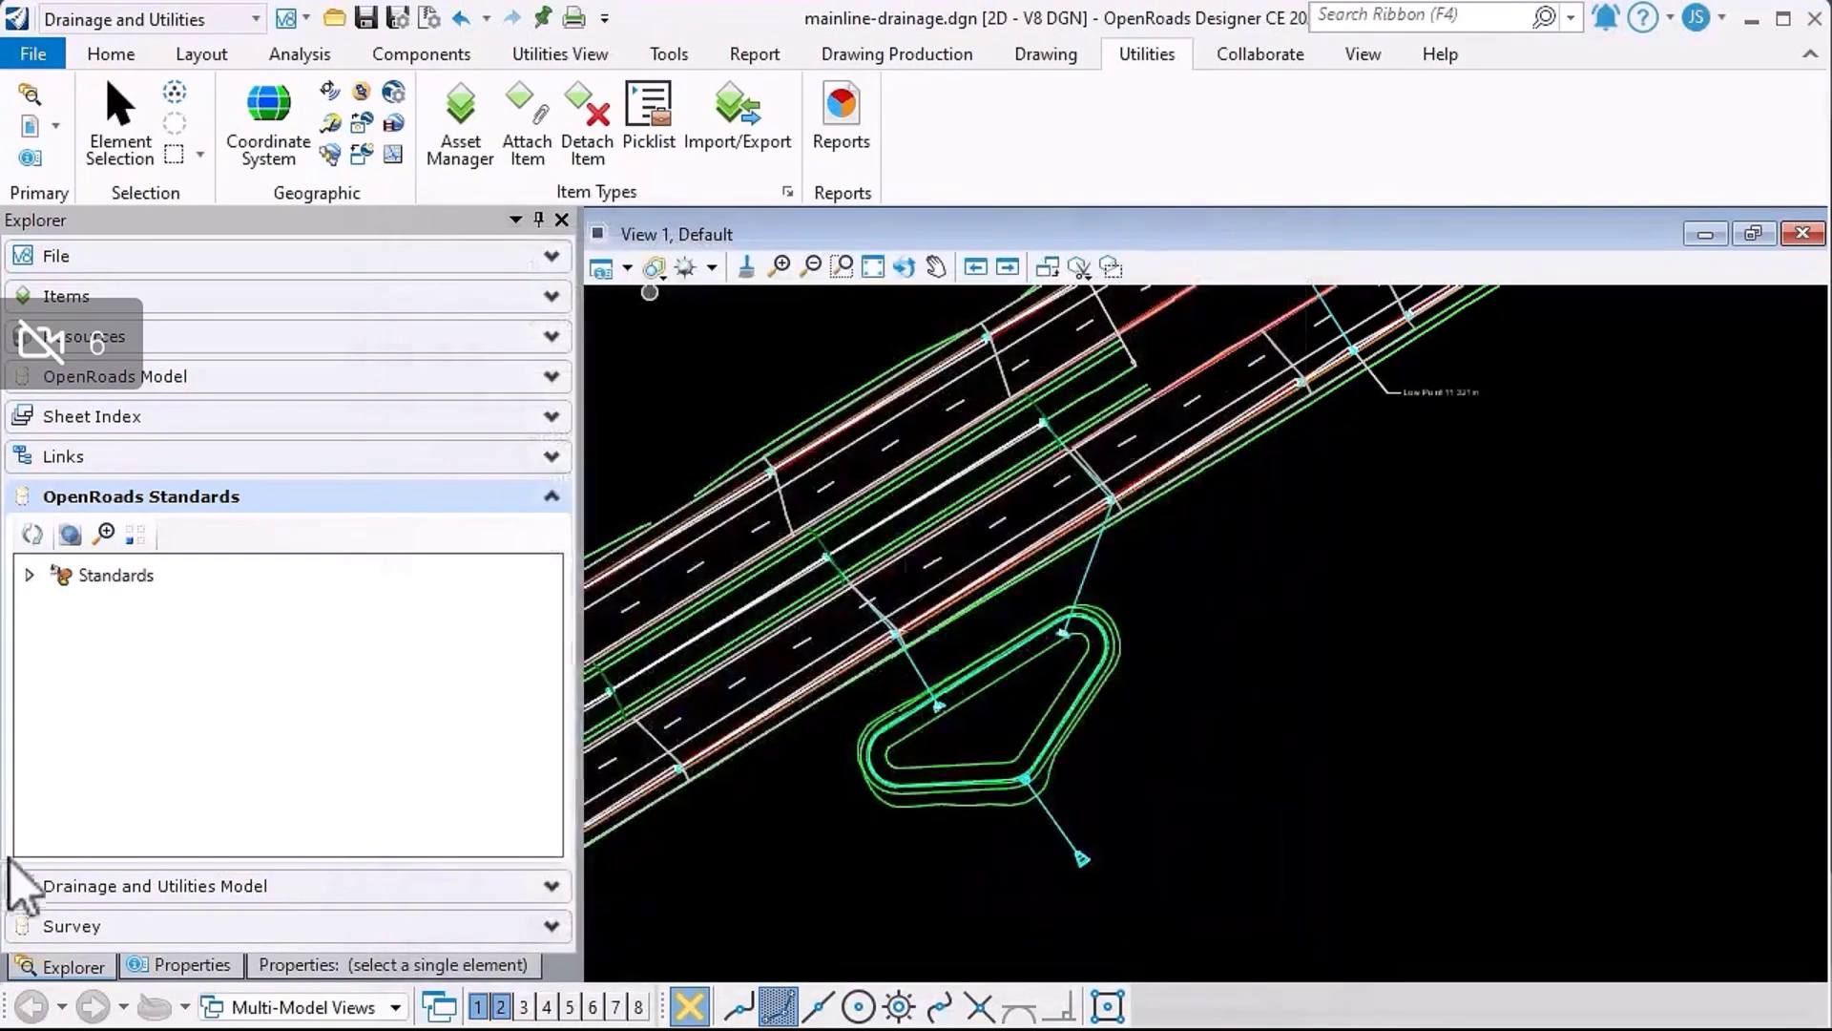
pyautogui.click(29, 574)
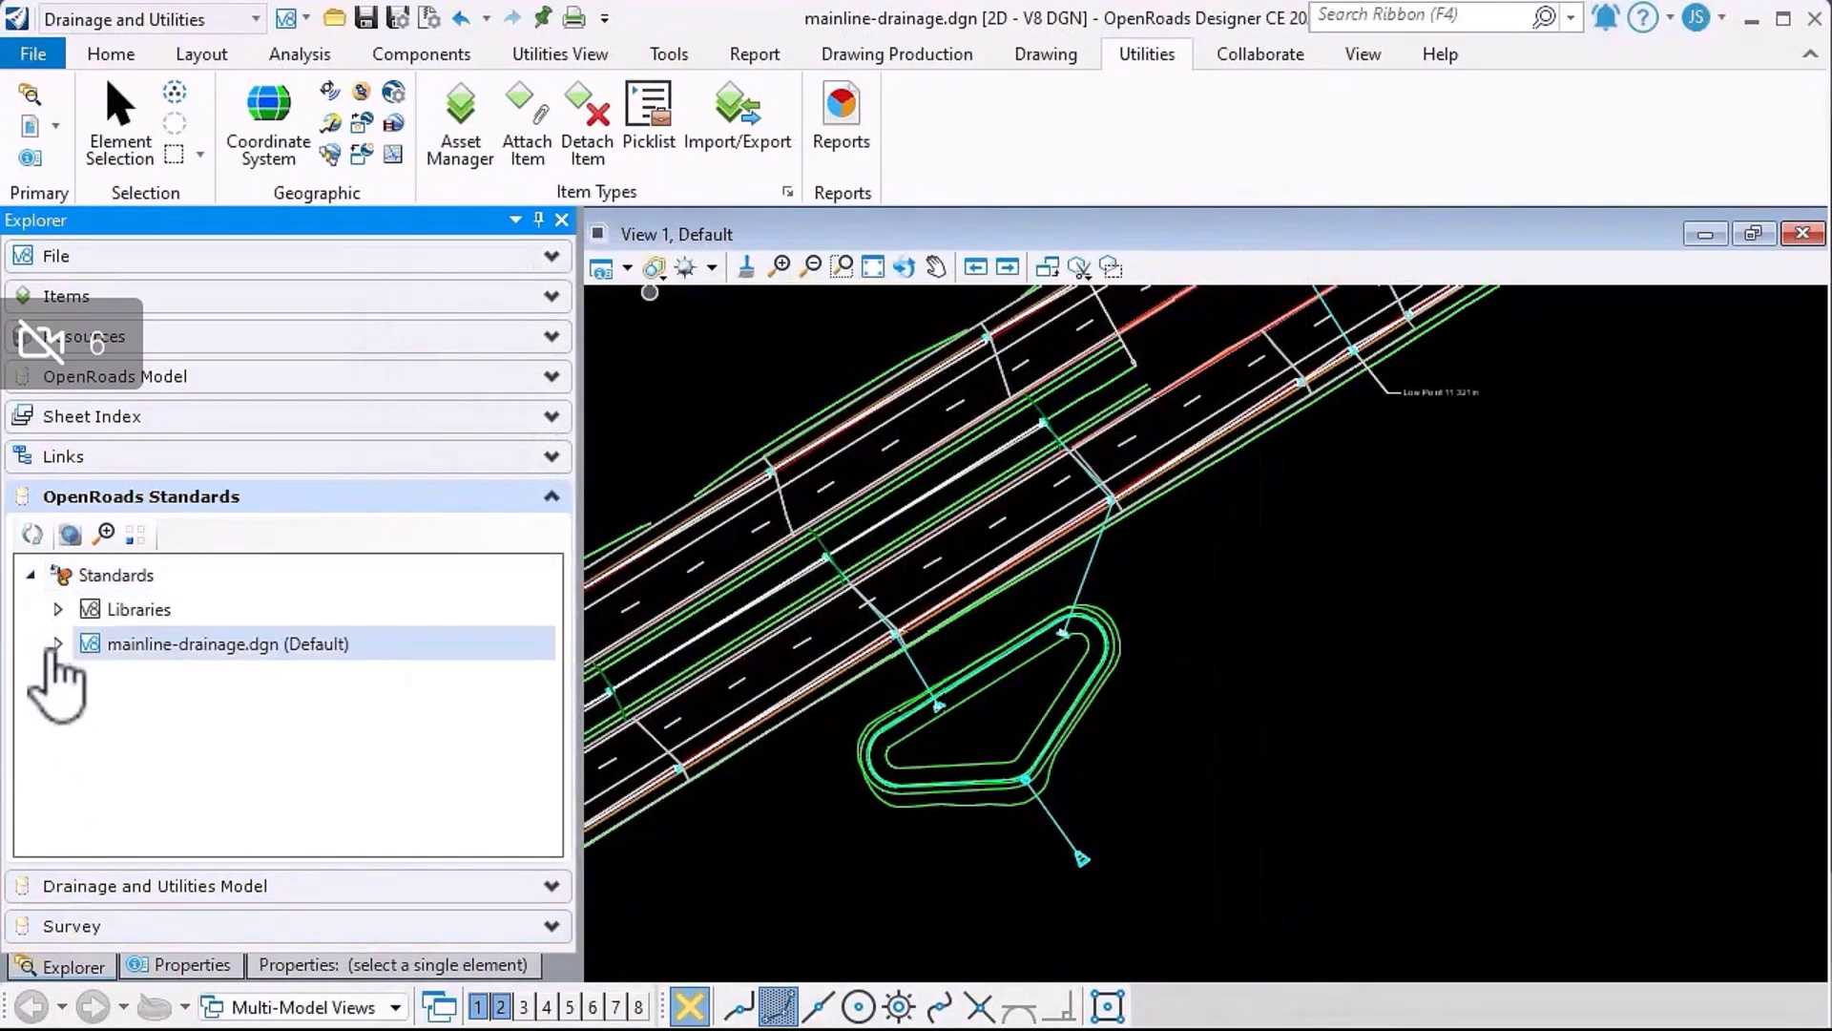
pyautogui.click(60, 644)
pyautogui.click(86, 680)
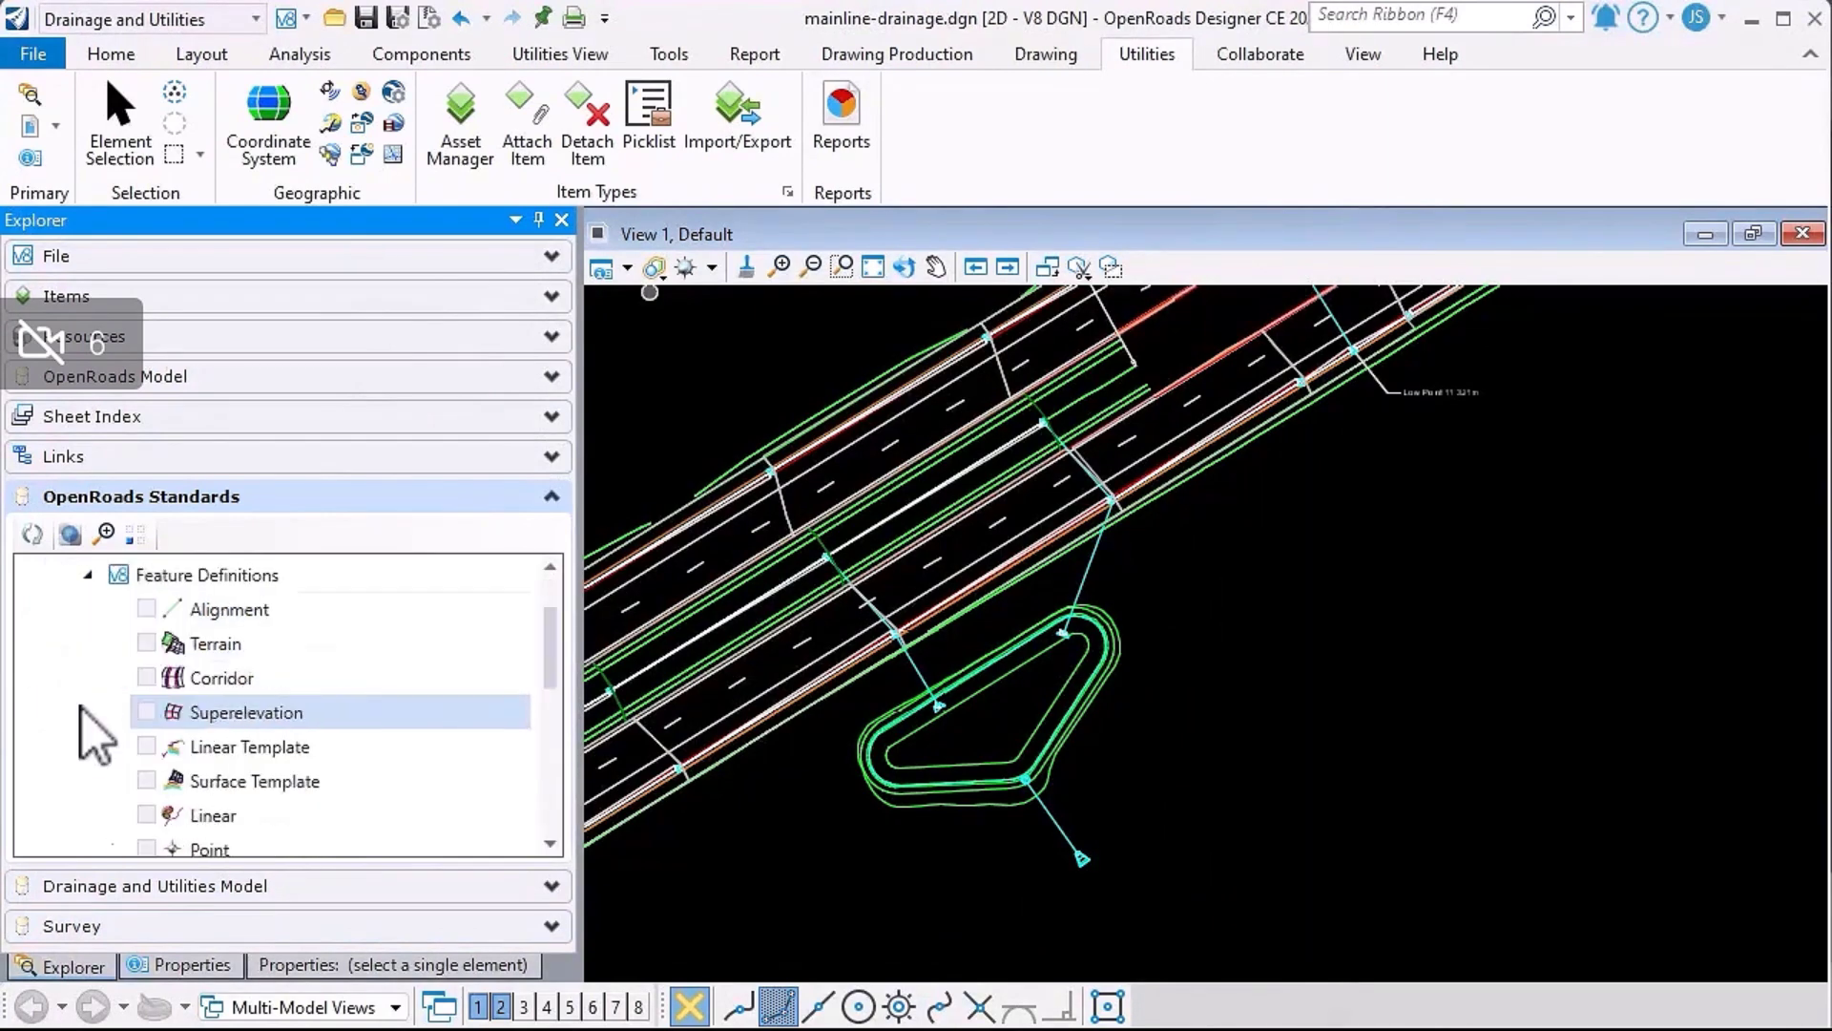
pyautogui.scroll(-4, 86, 724)
pyautogui.click(116, 711)
pyautogui.scroll(-1, 136, 687)
pyautogui.click(145, 643)
pyautogui.scroll(-2, 86, 688)
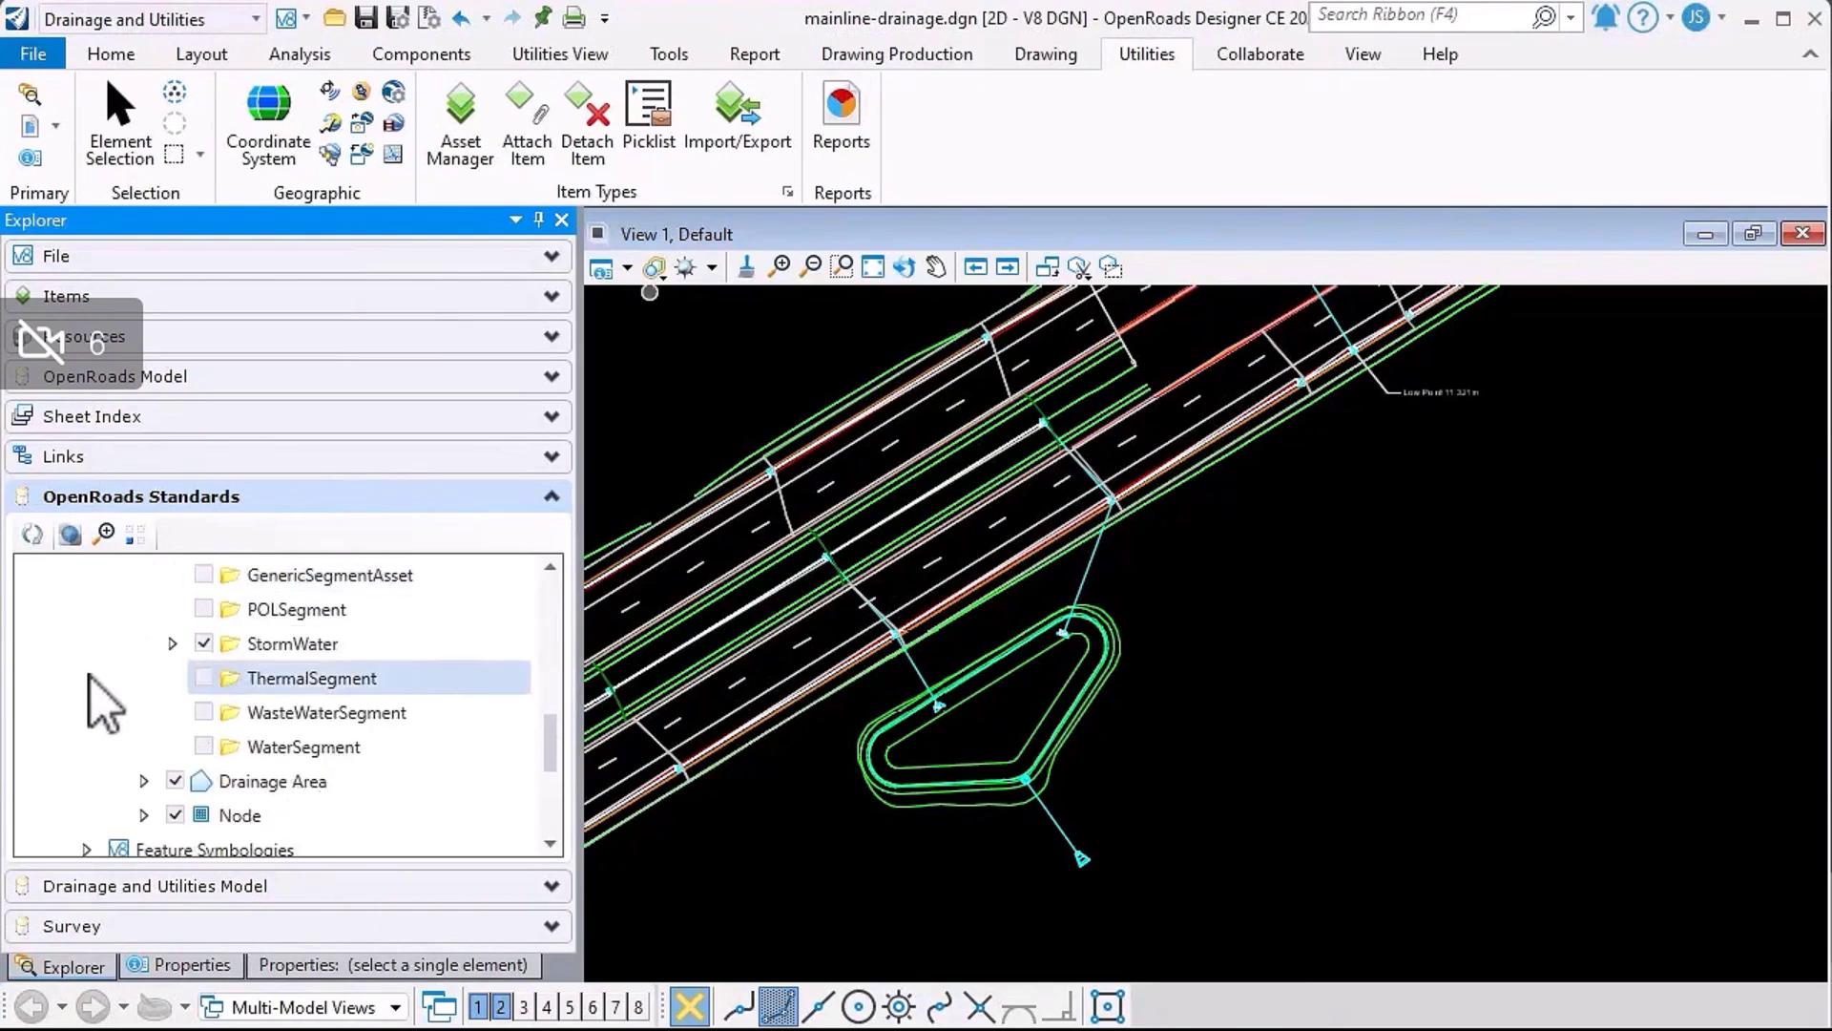
pyautogui.click(171, 643)
pyautogui.scroll(-1, 165, 665)
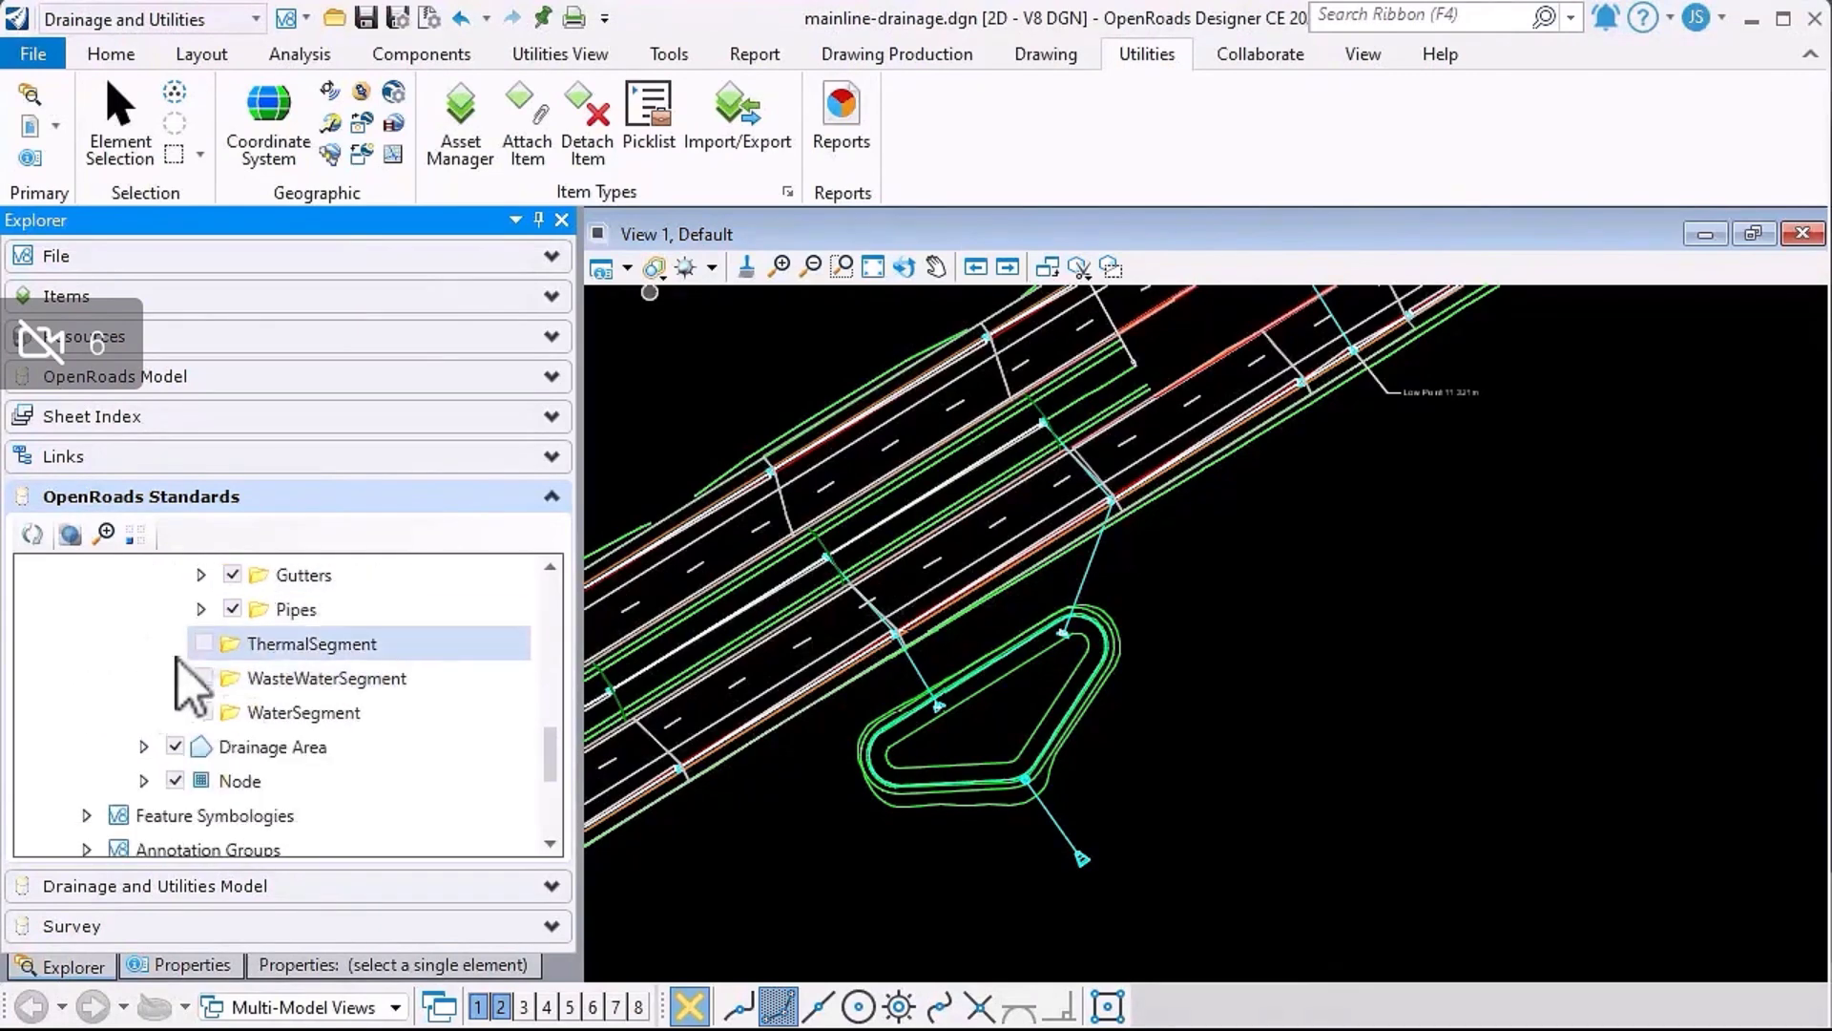
pyautogui.click(201, 608)
pyautogui.click(231, 643)
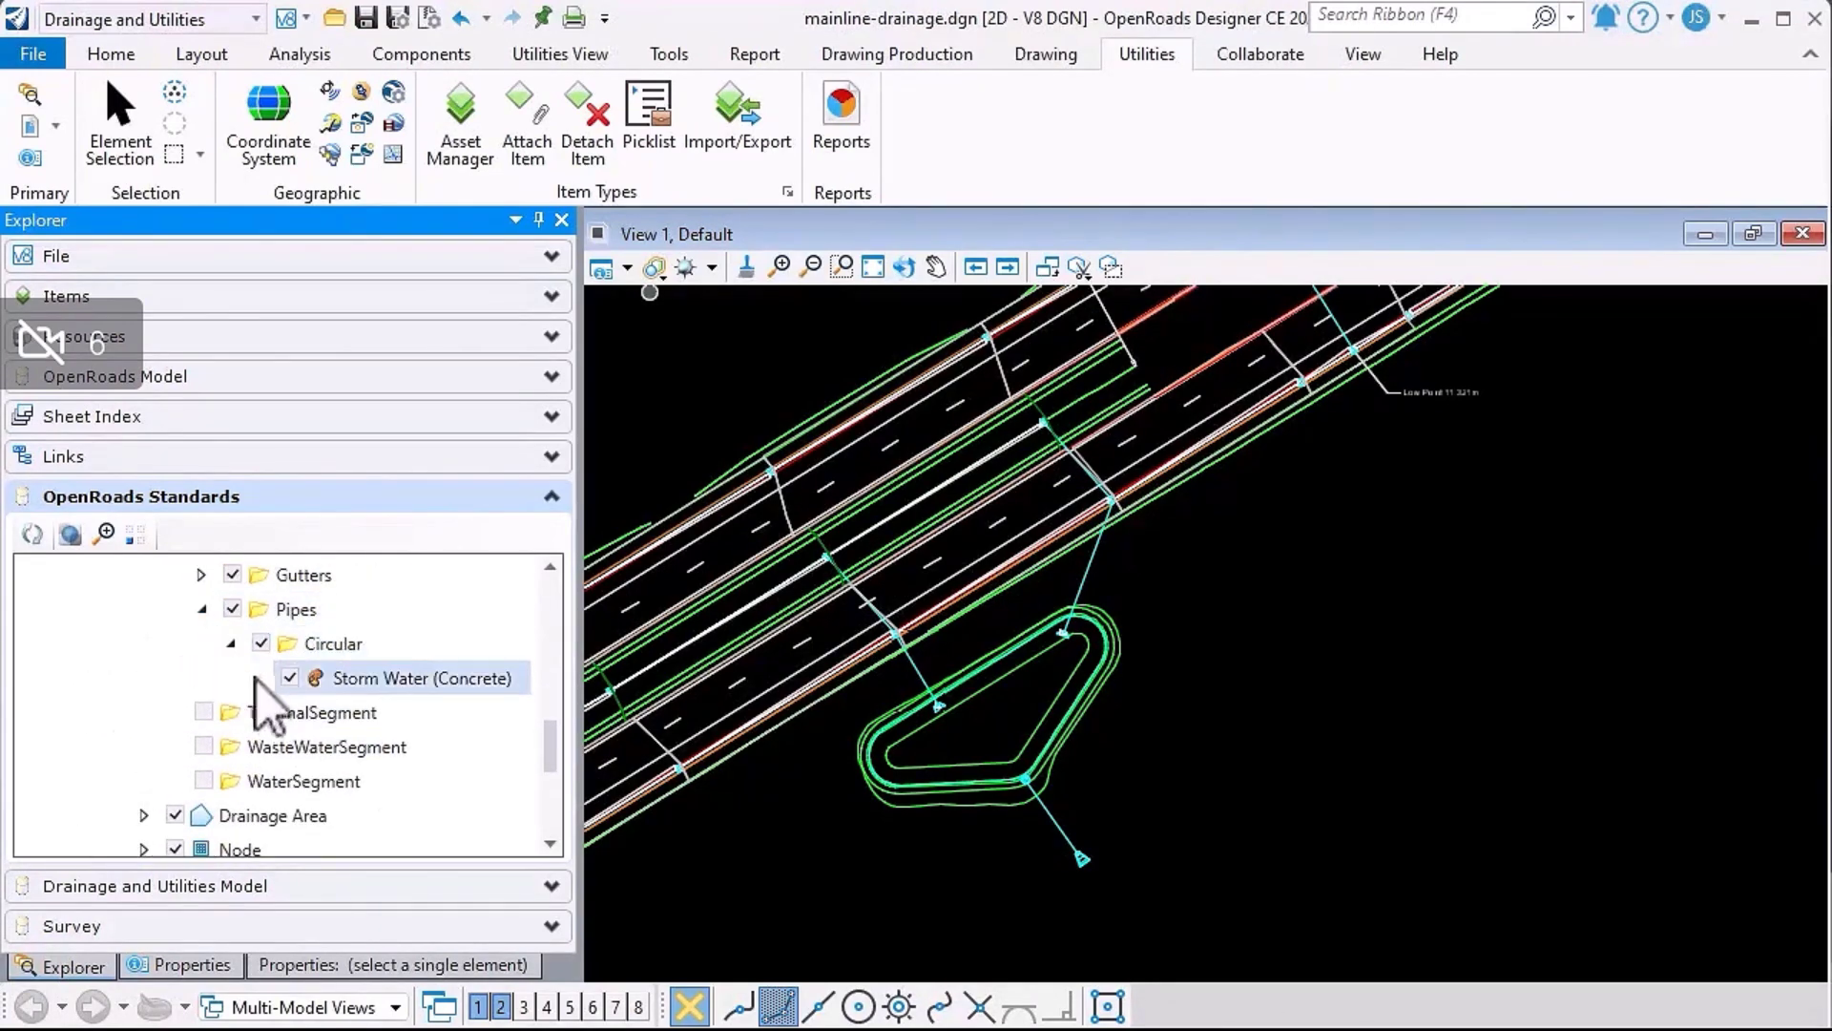
# Attach Drainage > Extra Conduit Properties to Storm Water (Concrete) under Items Attached
pyautogui.rightClick(428, 677)
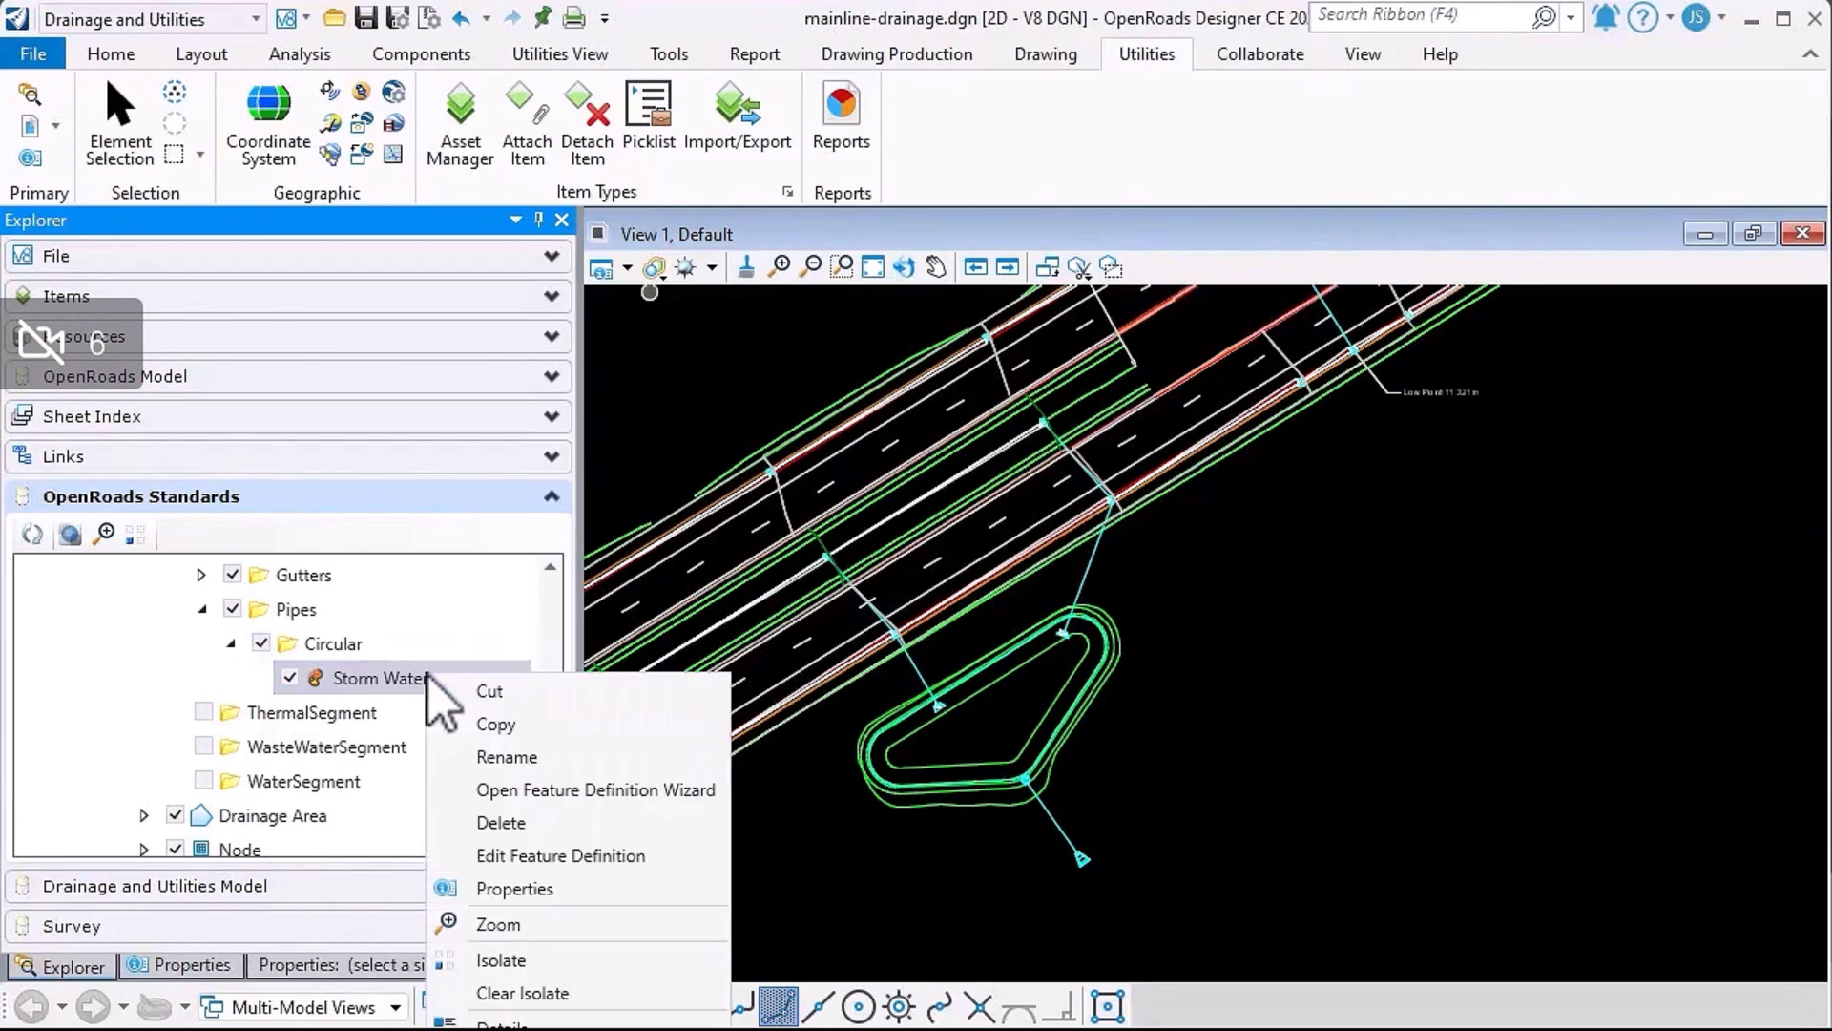
pyautogui.click(522, 890)
pyautogui.scroll(-1, 368, 777)
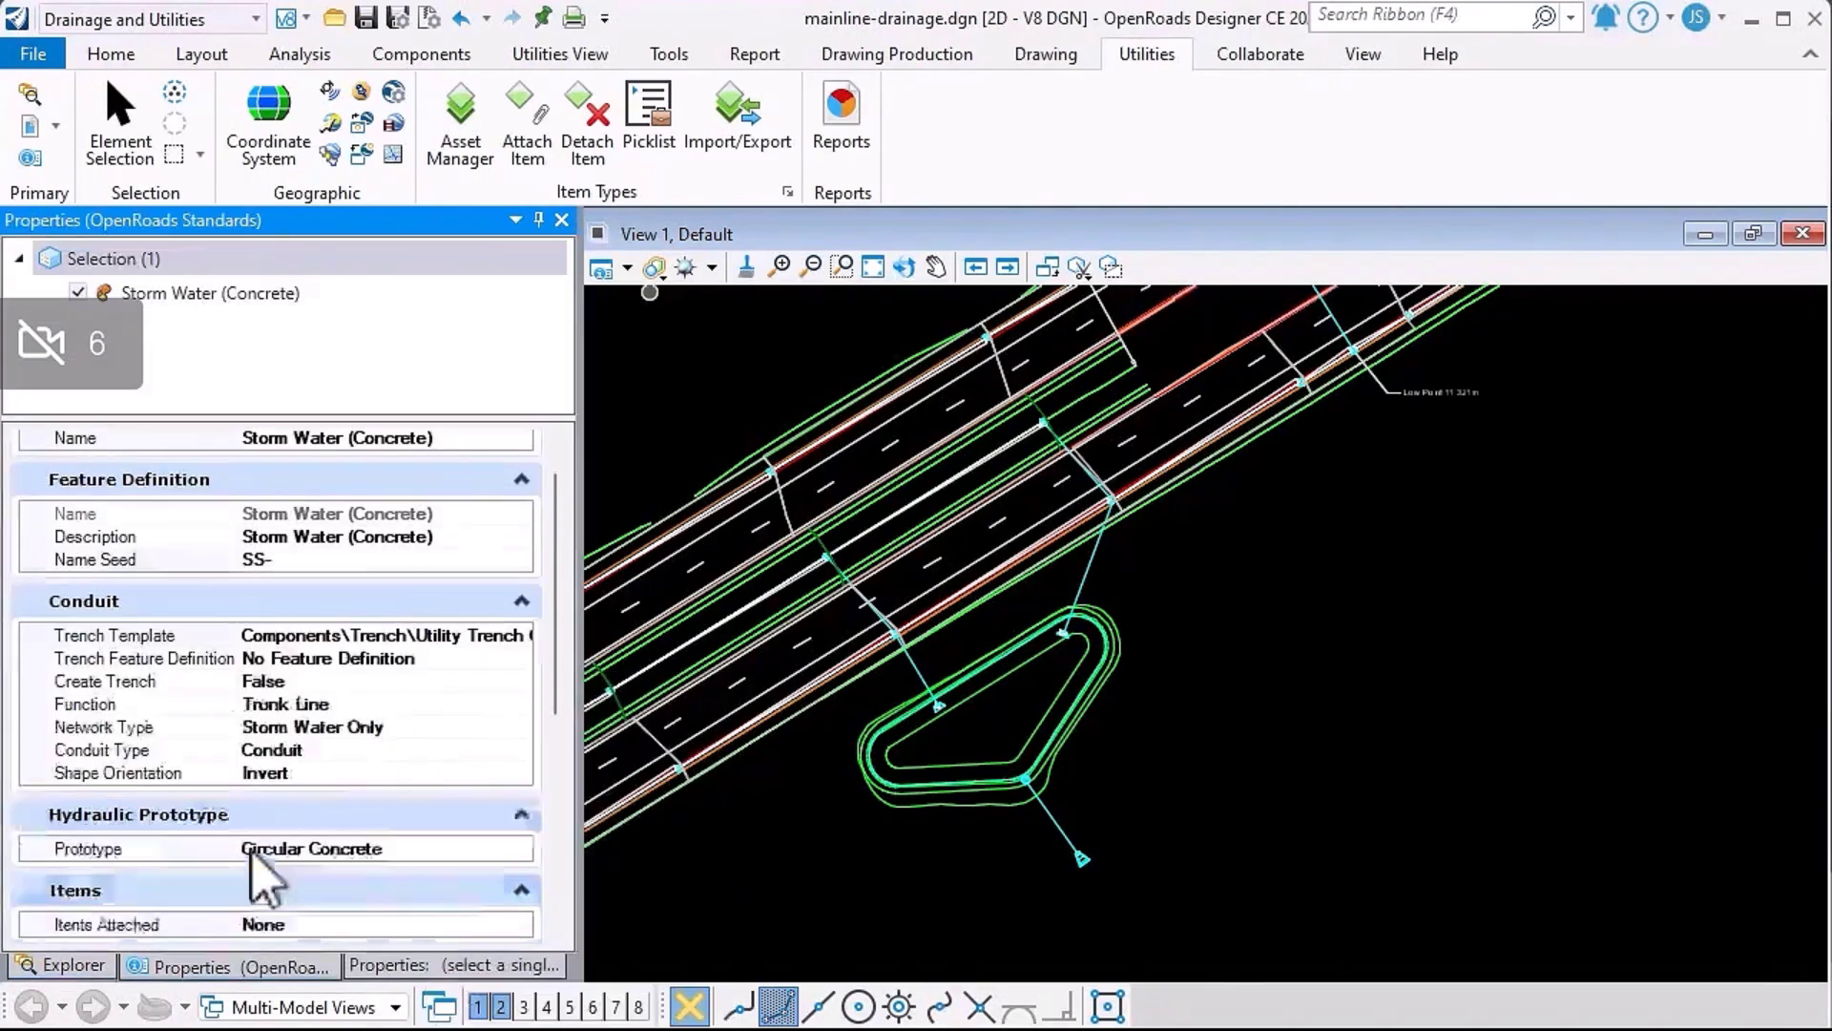
pyautogui.scroll(-1, 254, 869)
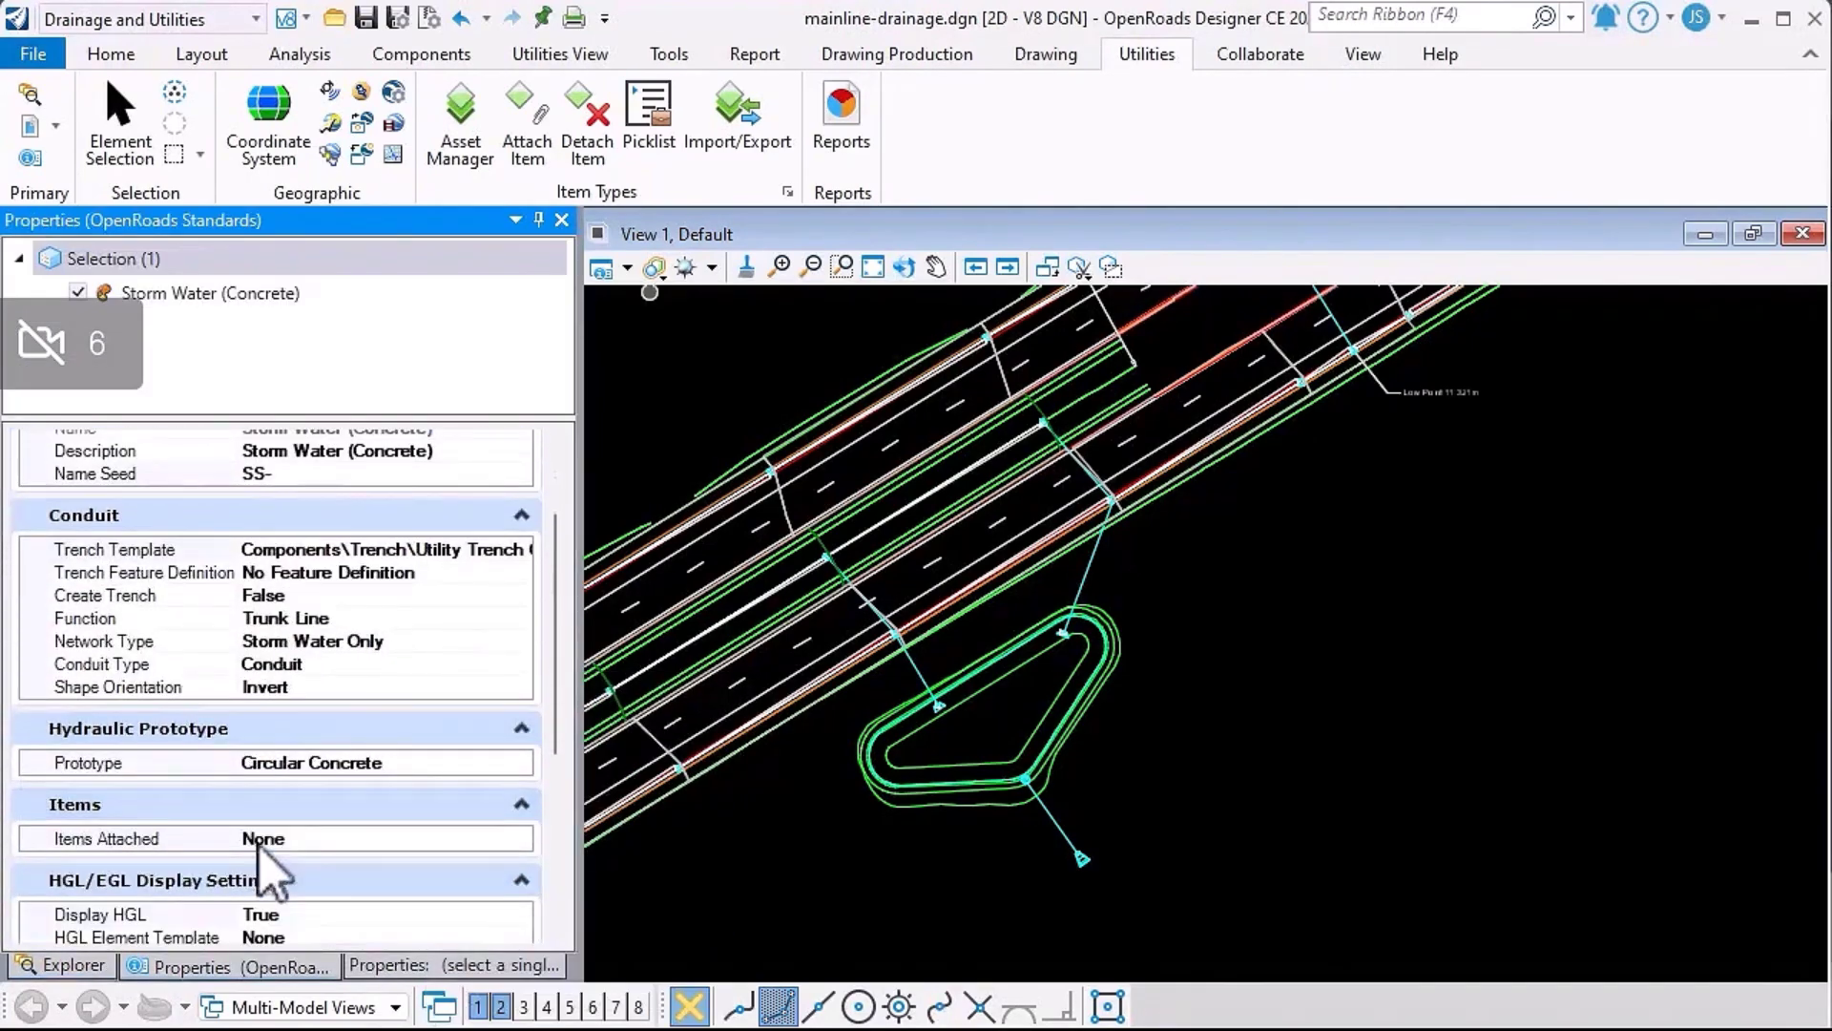
pyautogui.click(358, 839)
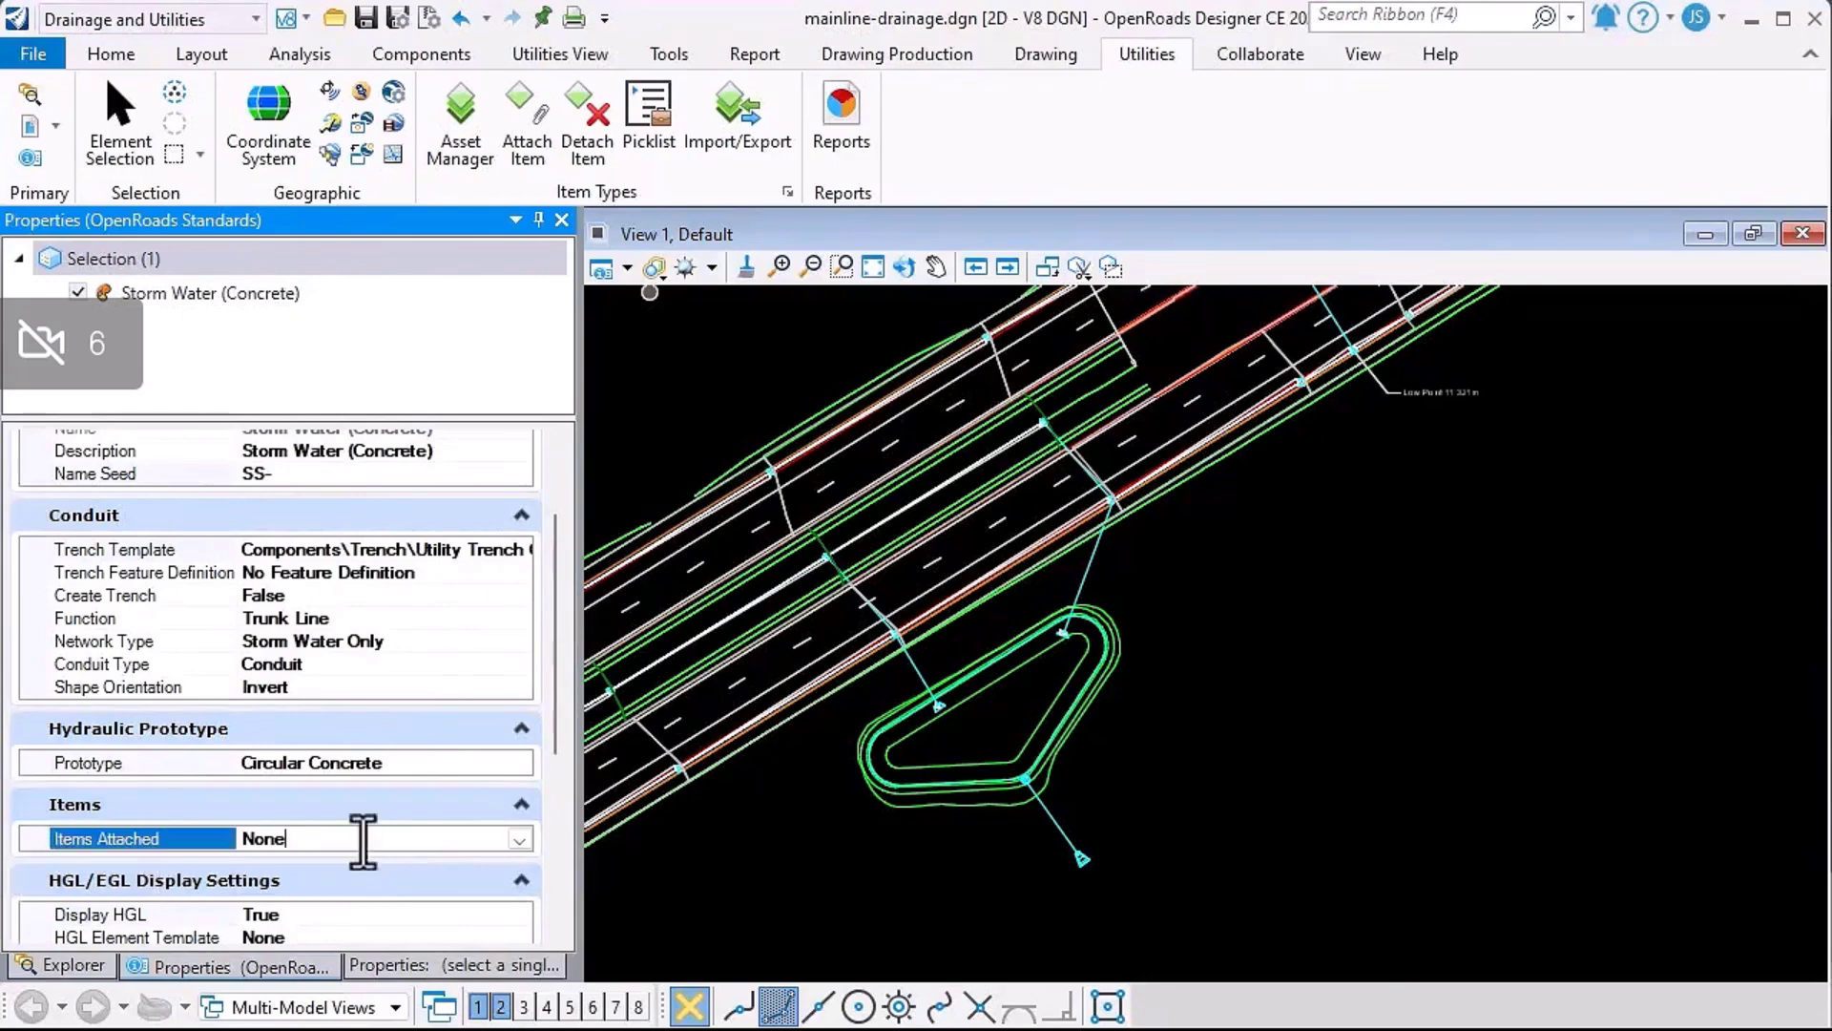
pyautogui.click(520, 840)
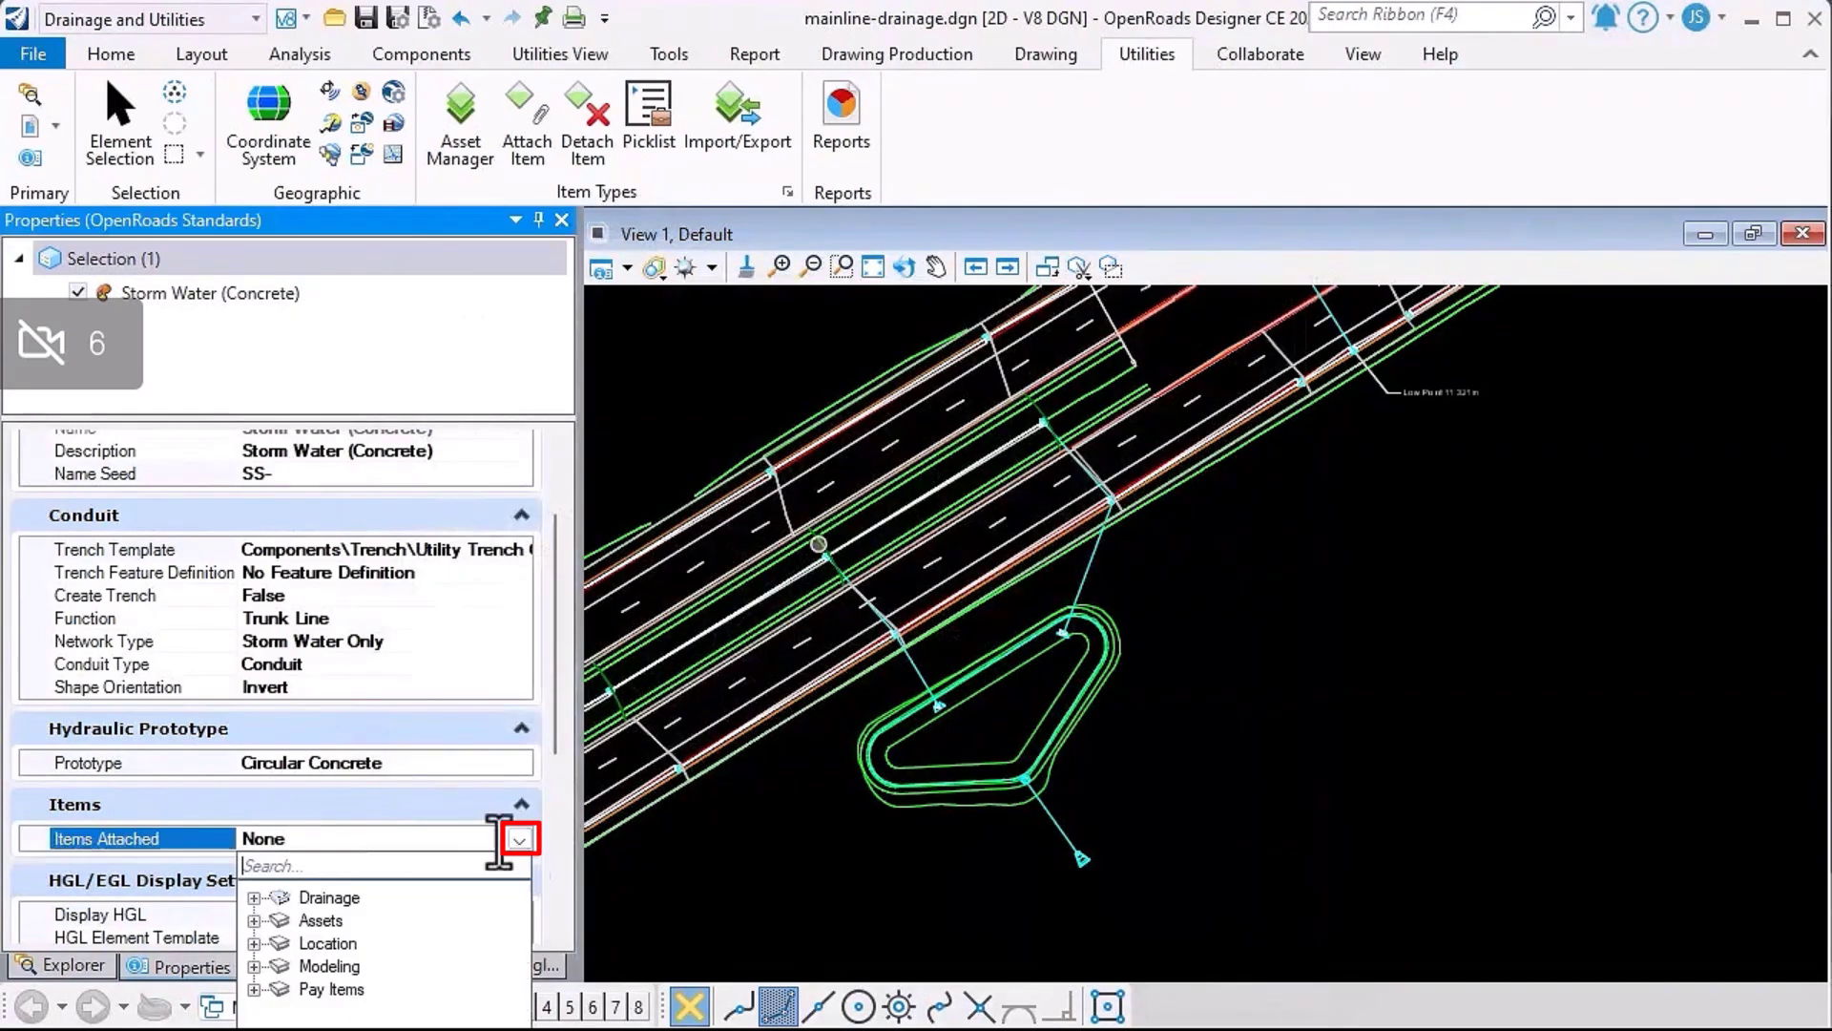
pyautogui.click(253, 898)
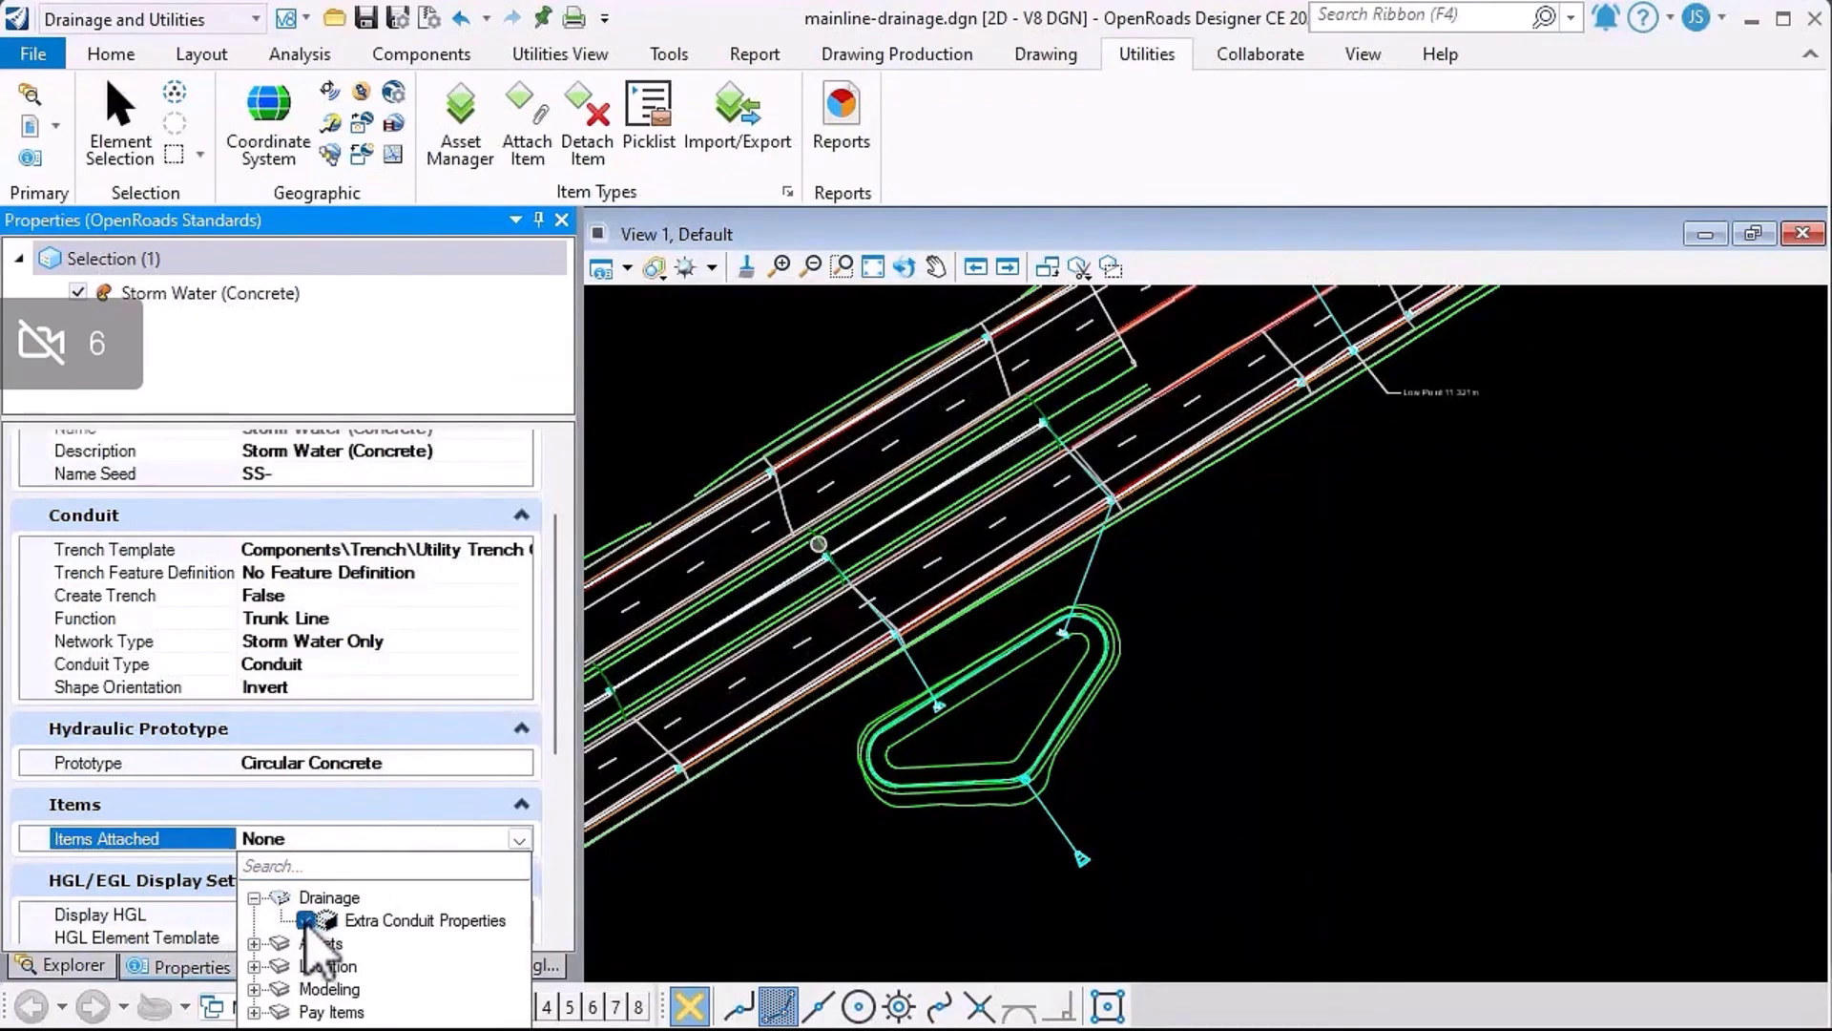
pyautogui.click(176, 848)
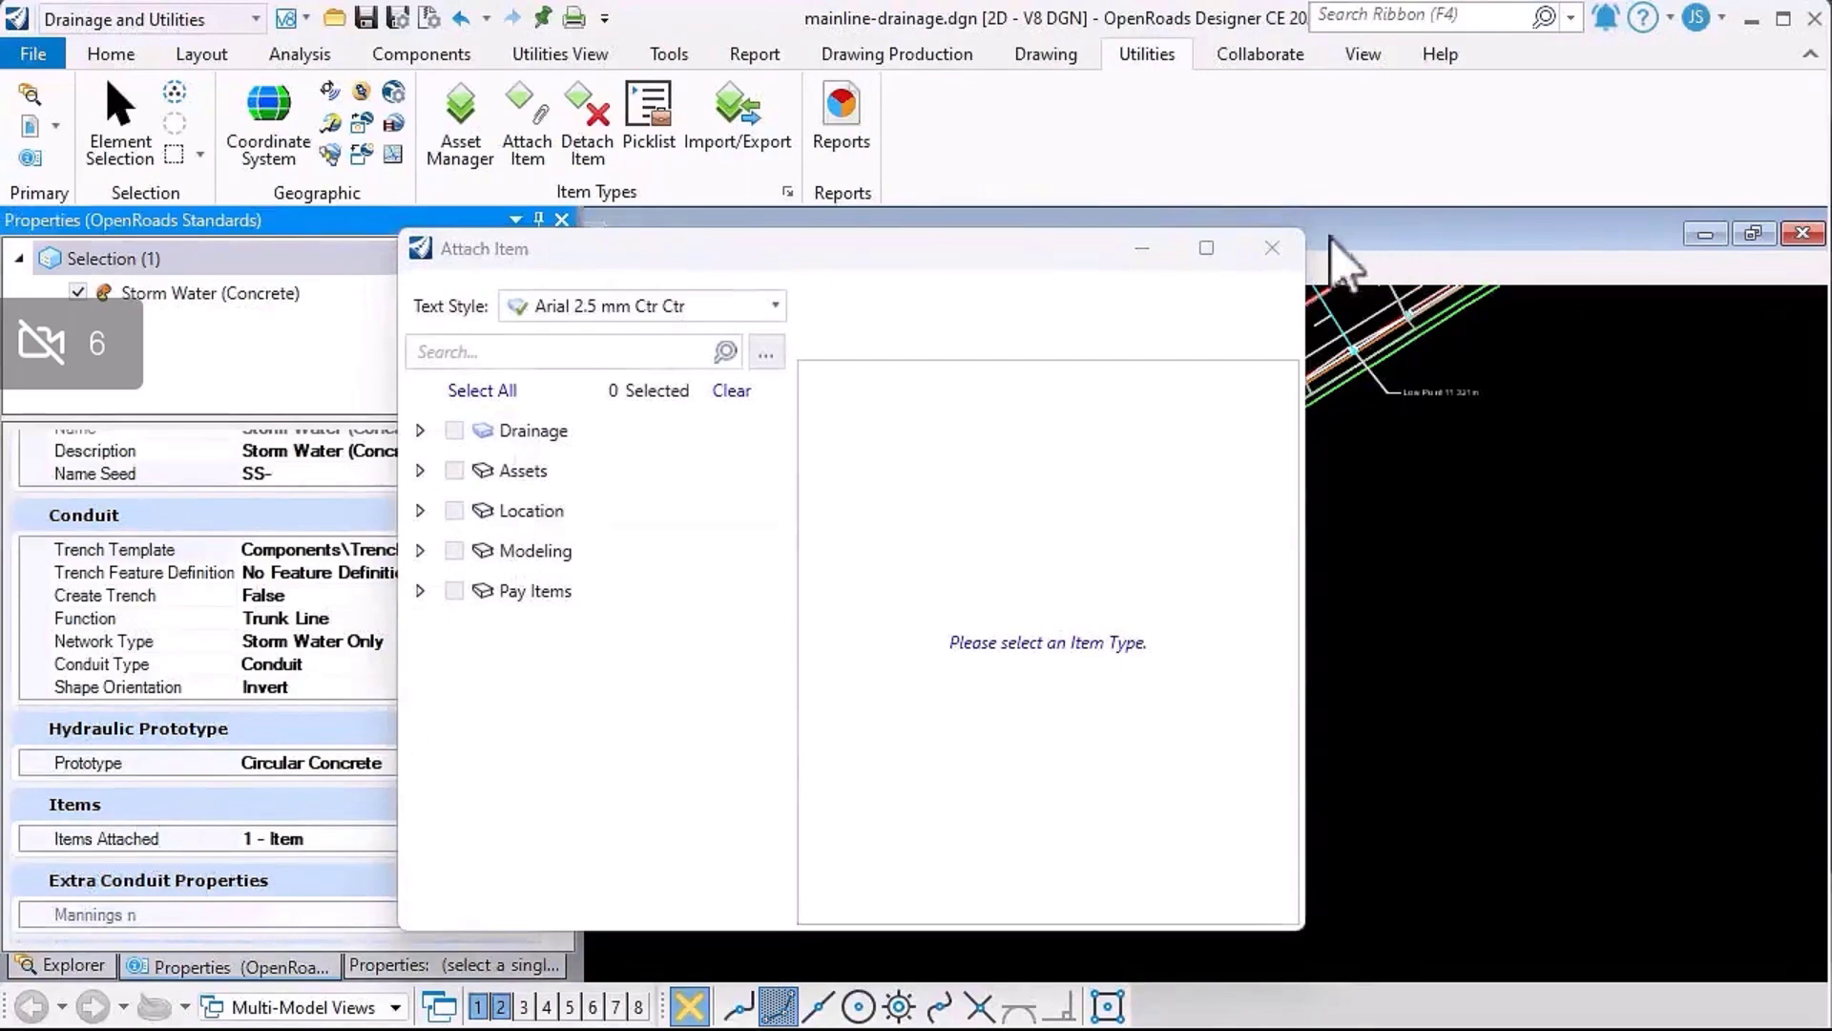
pyautogui.click(1272, 249)
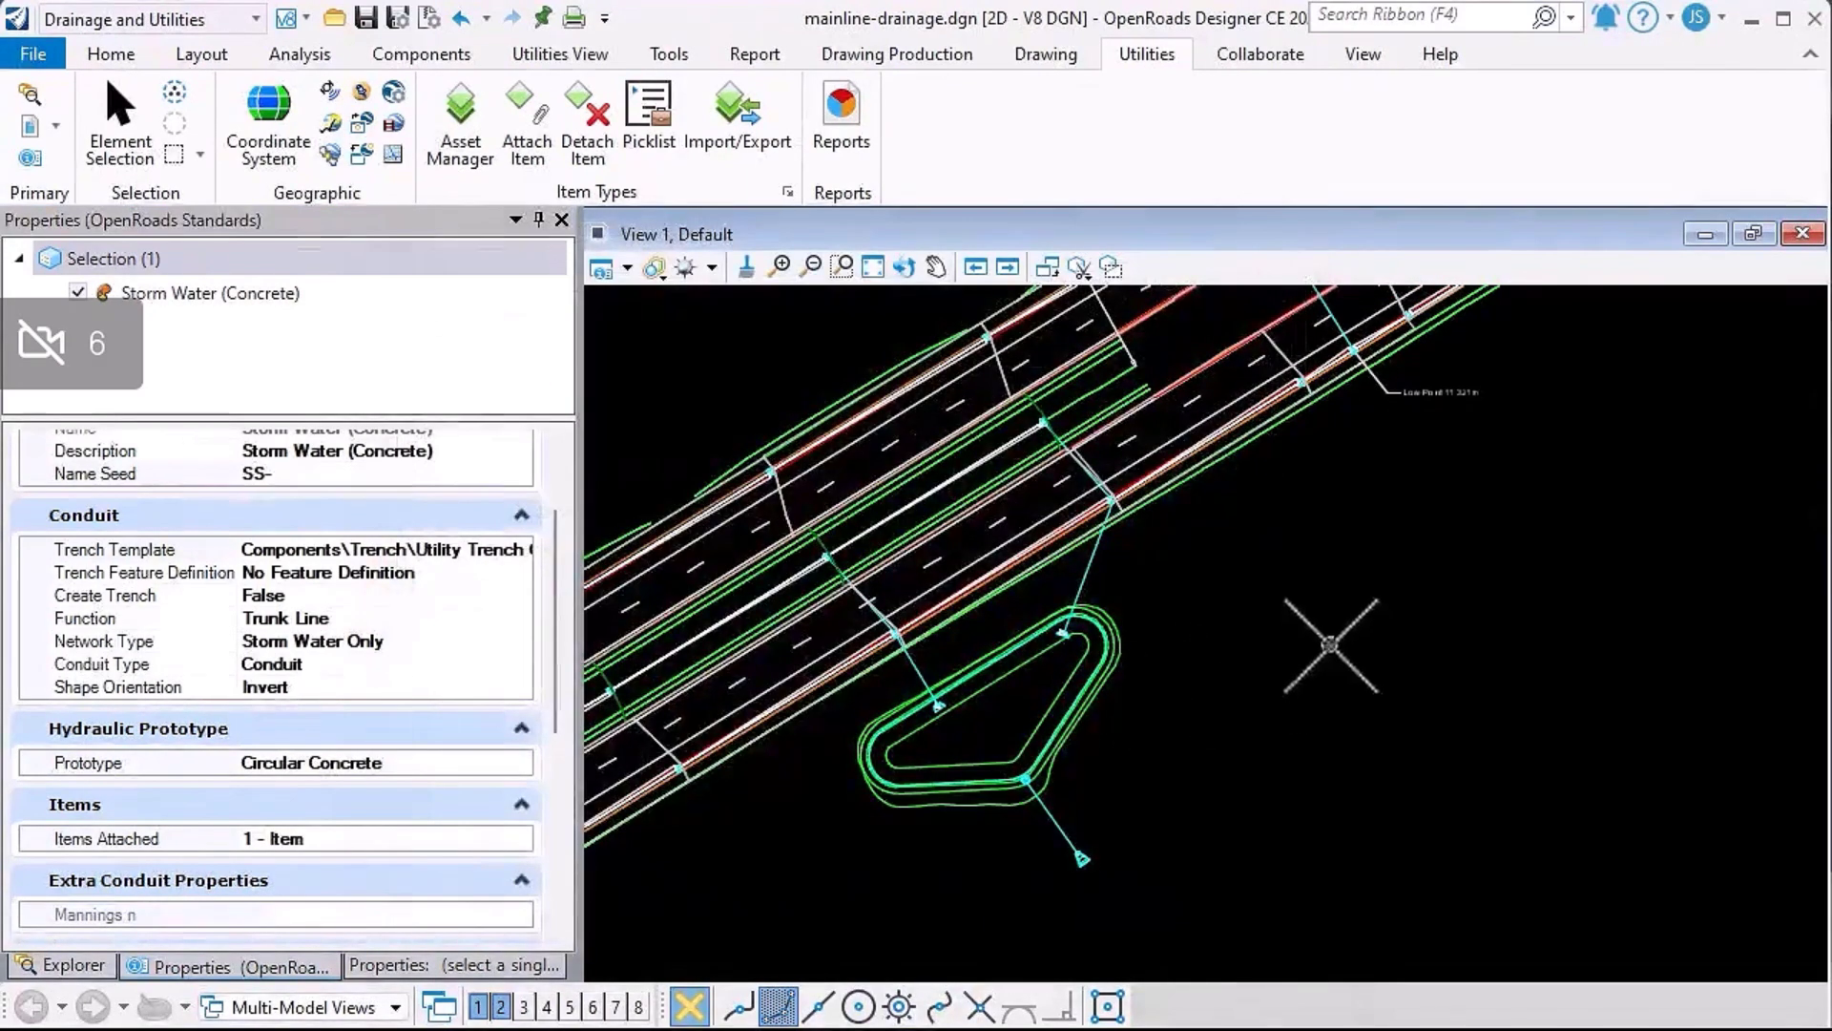
# Select SS-12 and SS-13, confirming each shows Extra Conduit Properties Mannings n 0.0130
pyautogui.click(121, 113)
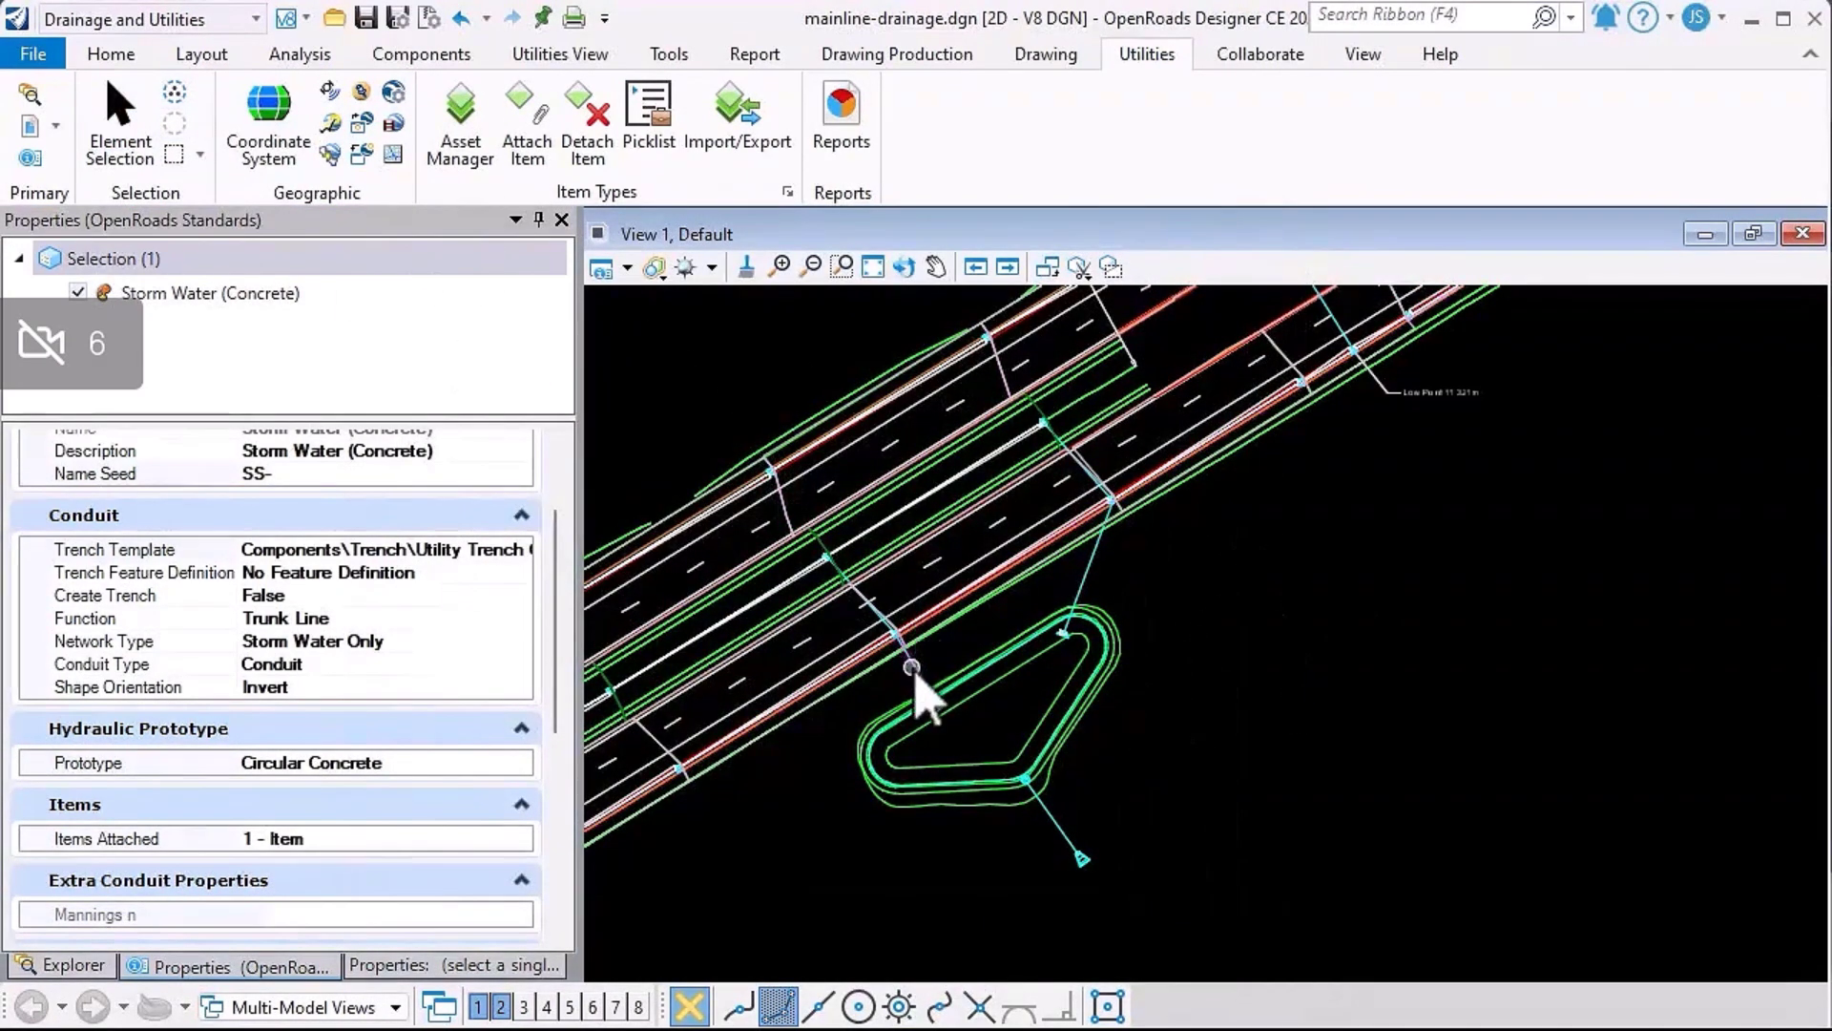
pyautogui.click(921, 691)
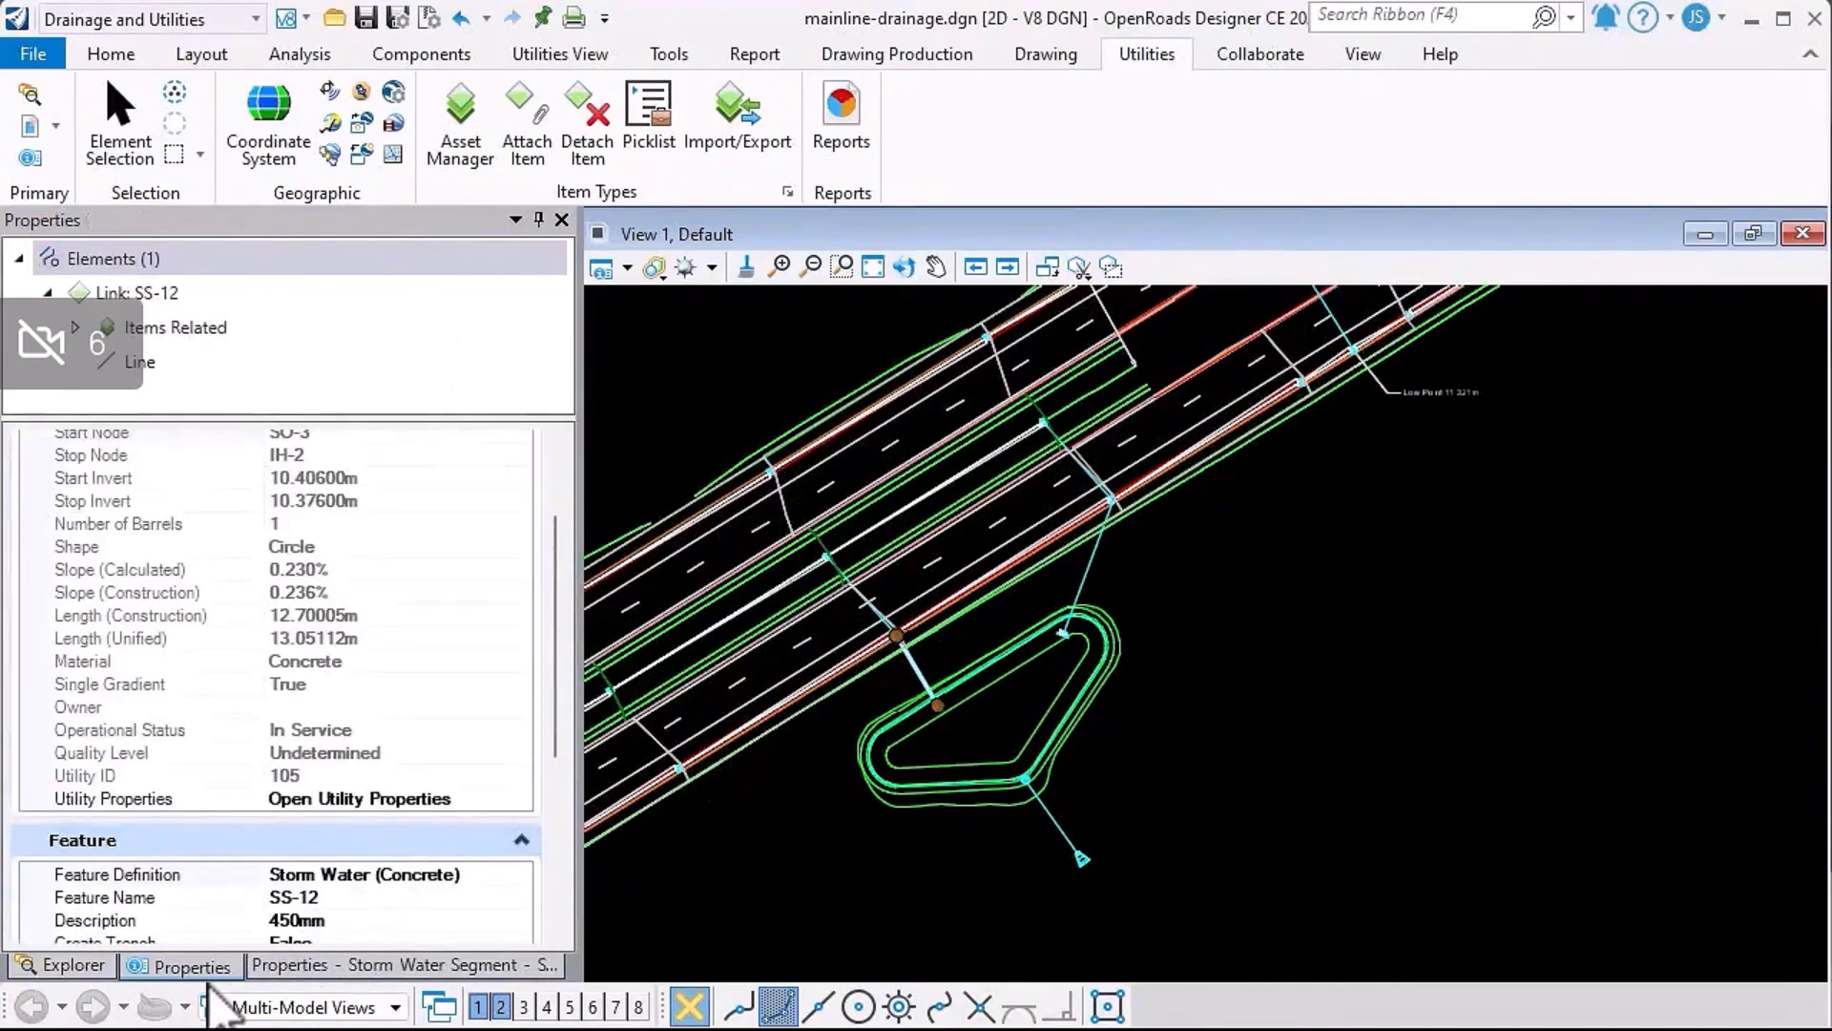
pyautogui.click(201, 971)
pyautogui.scroll(-2, 275, 780)
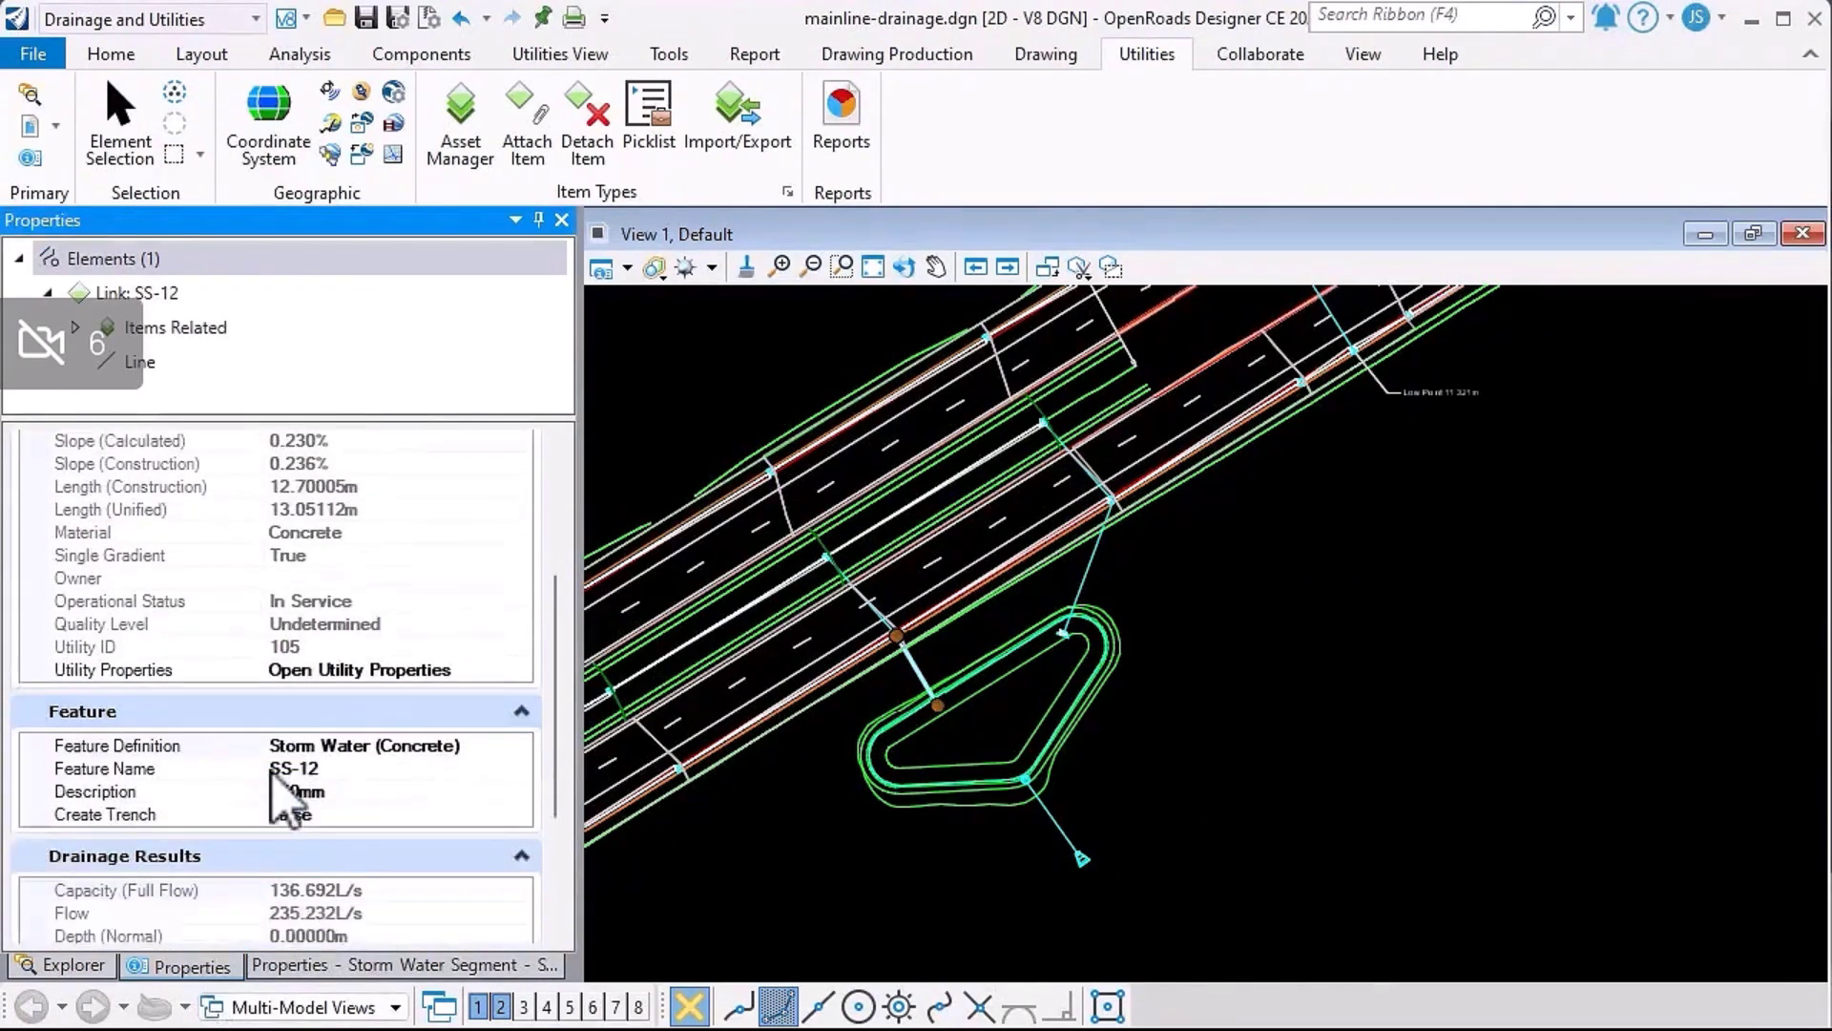
pyautogui.scroll(-1, 273, 788)
pyautogui.scroll(-2, 271, 765)
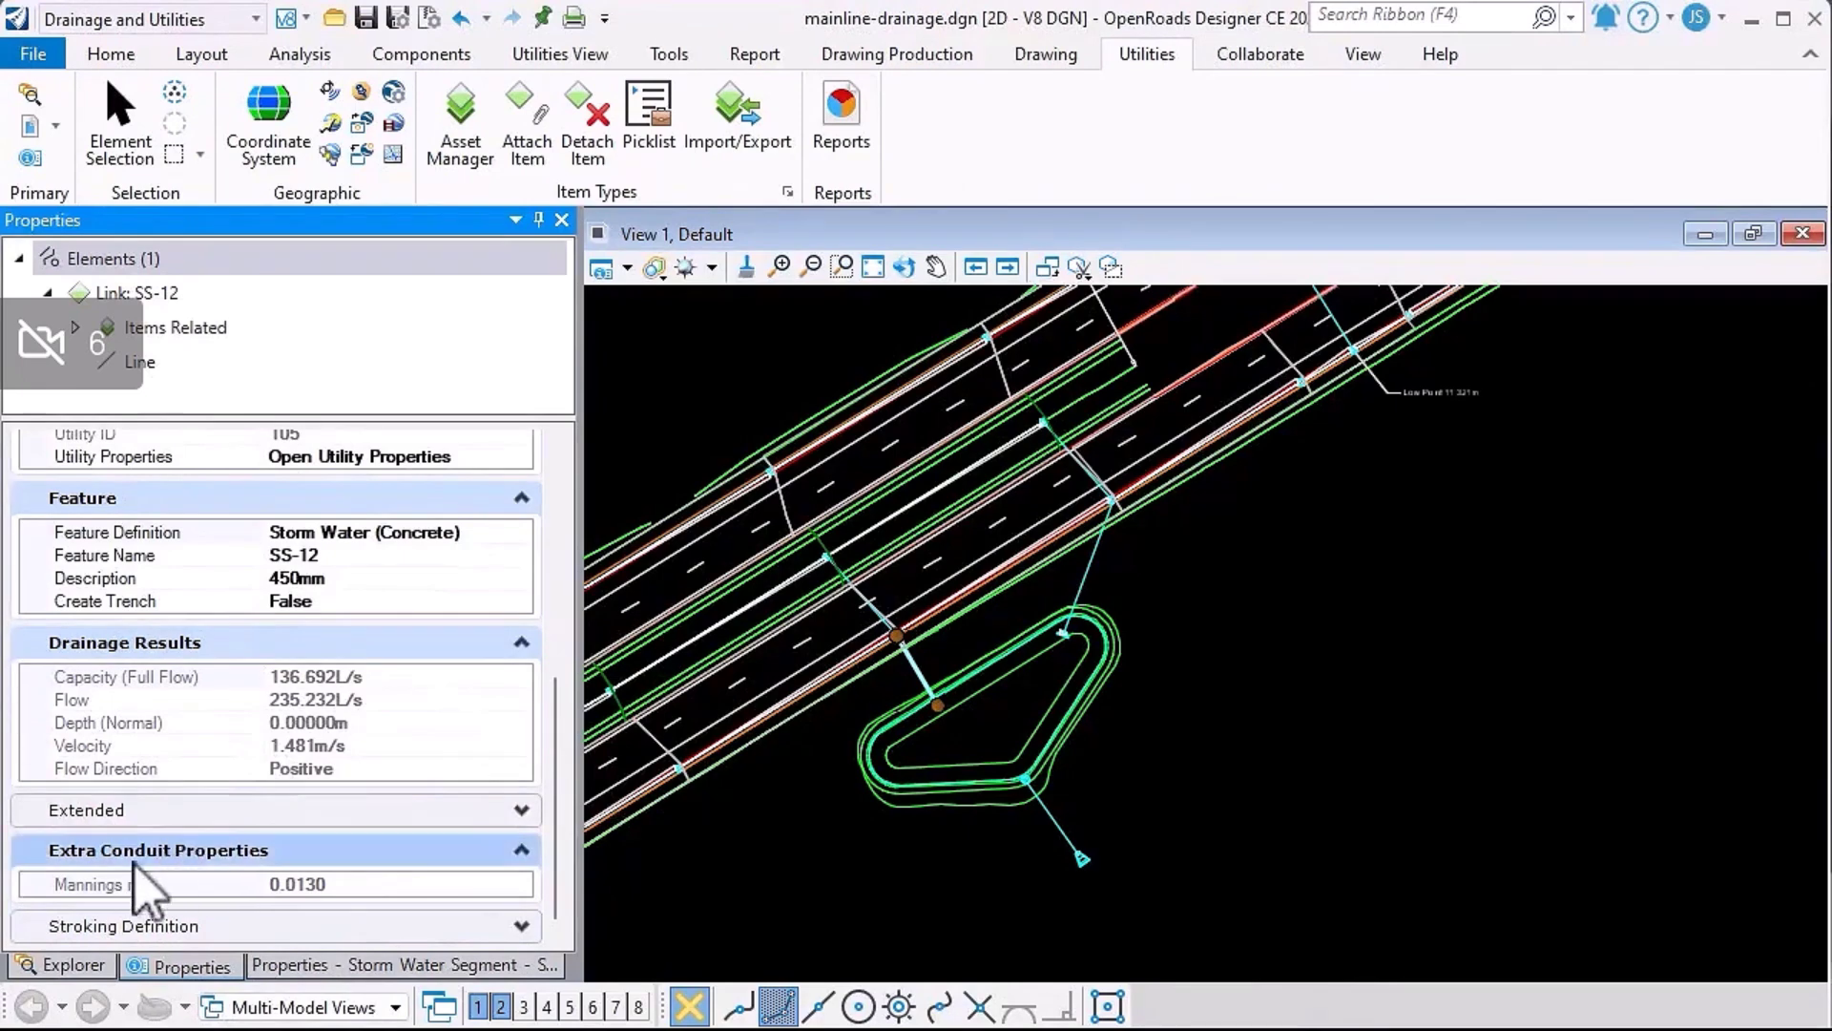
pyautogui.click(365, 883)
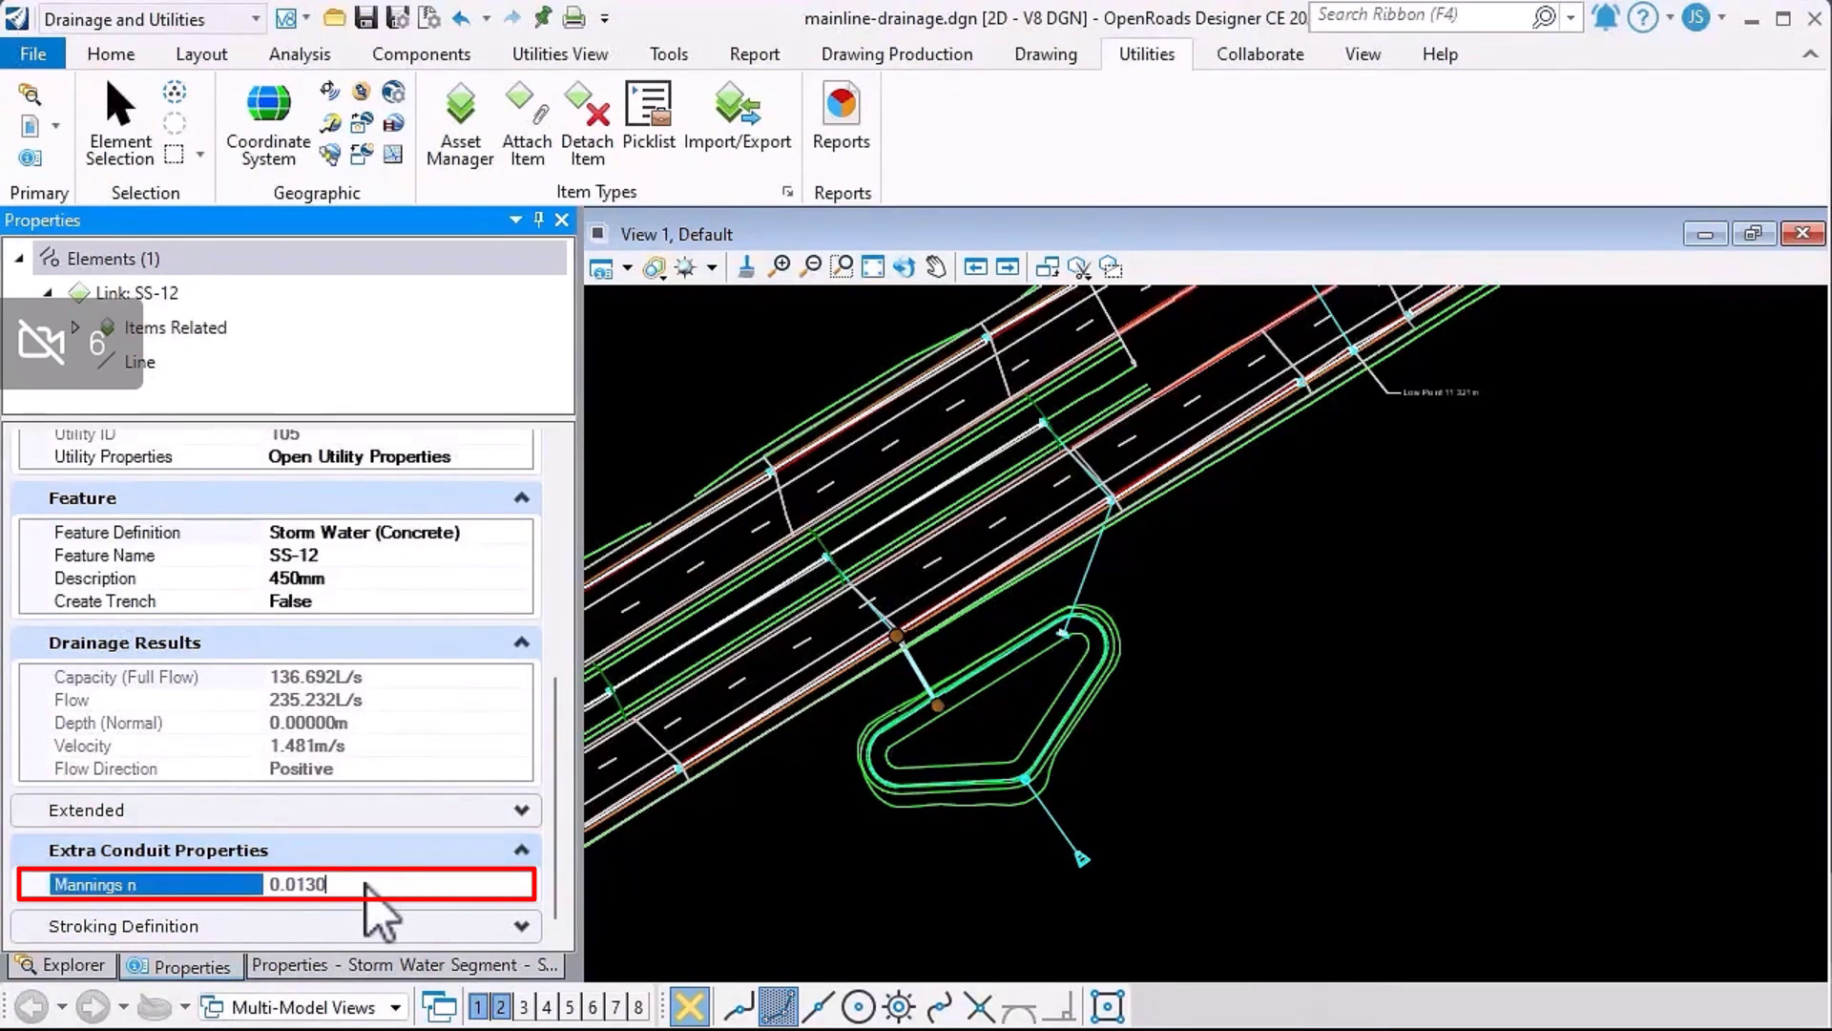
pyautogui.click(1074, 844)
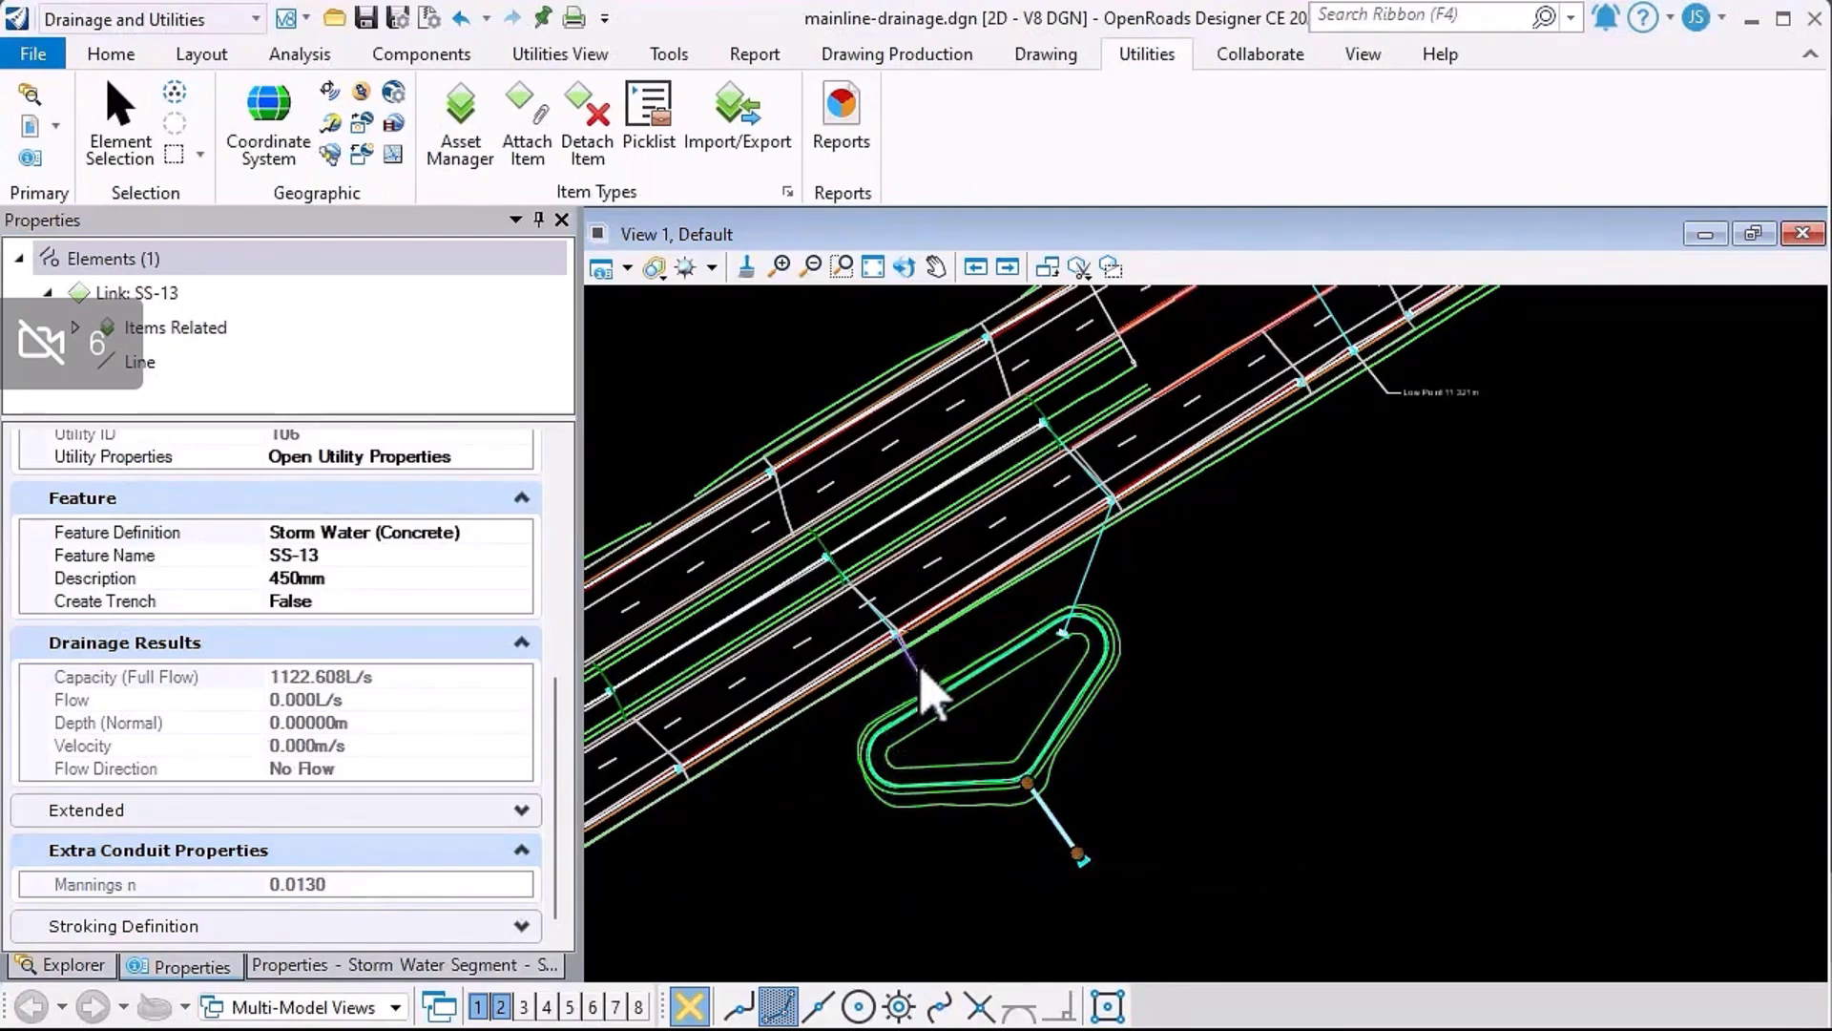
# Change SS-12's Manning's n to 0.020 in its drainage properties
pyautogui.click(931, 696)
pyautogui.click(384, 966)
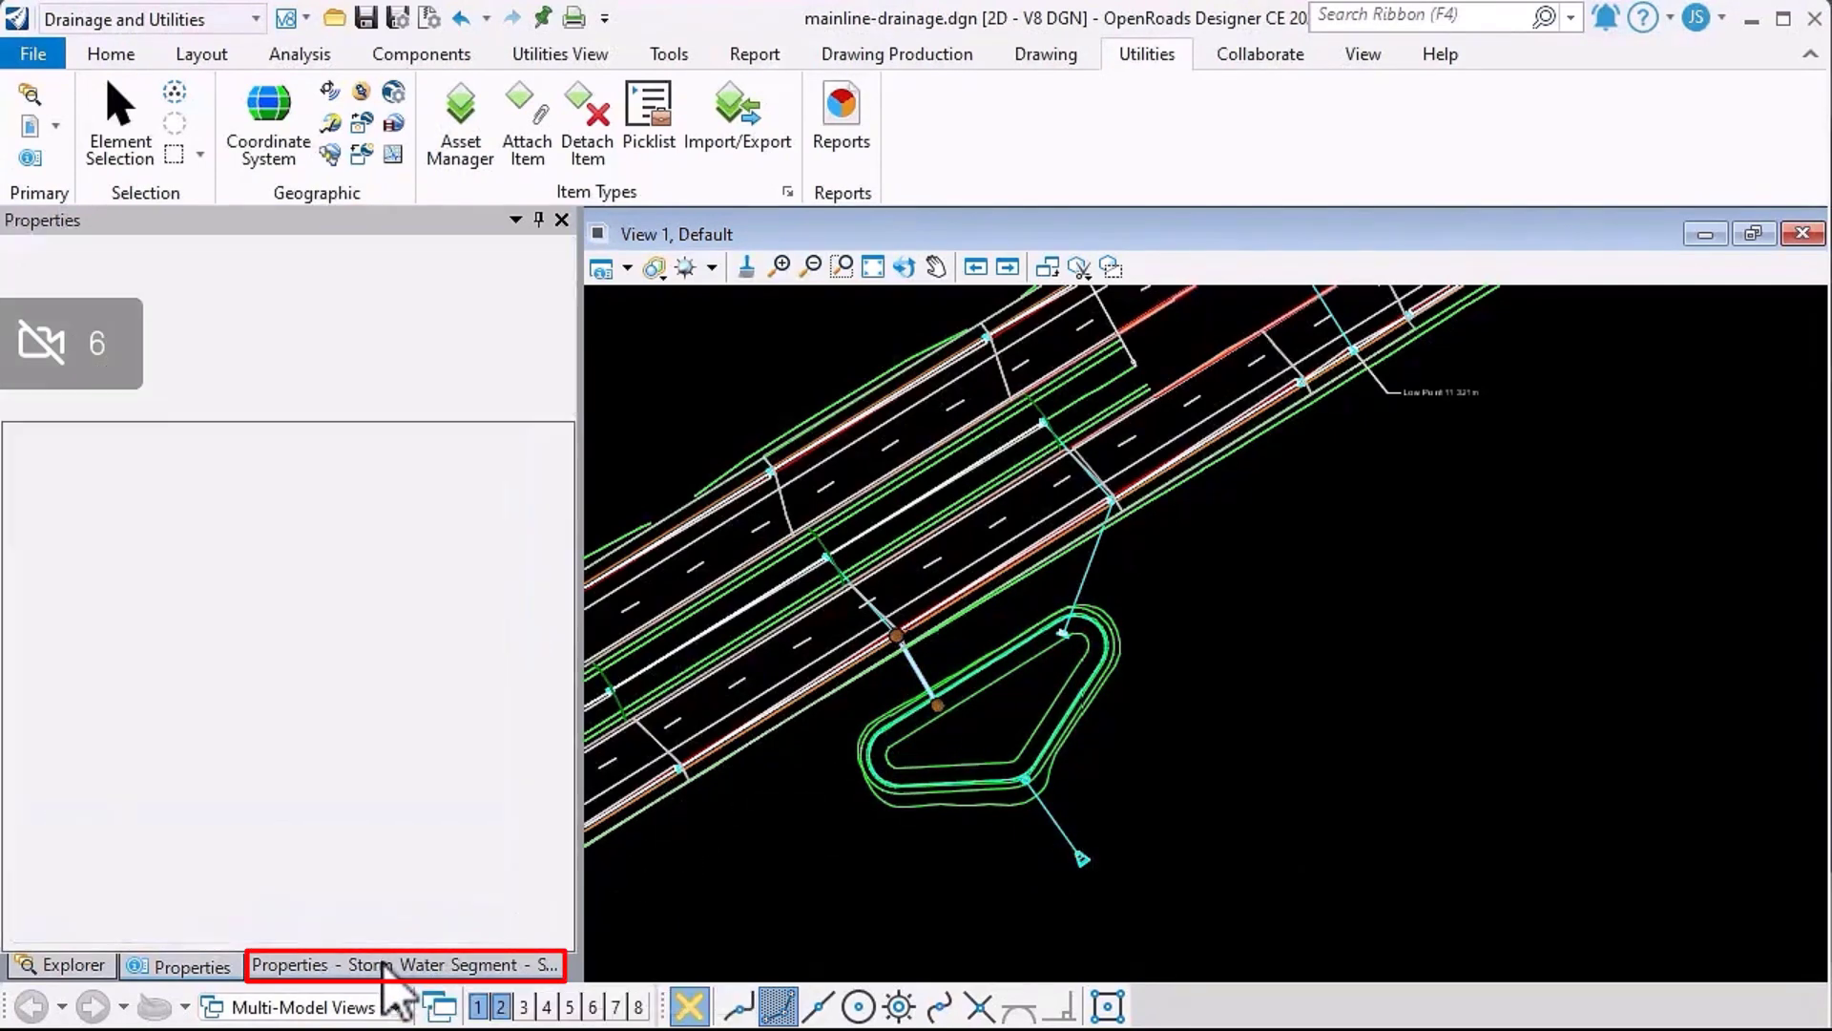
pyautogui.scroll(-4, 358, 601)
pyautogui.scroll(-2, 361, 615)
pyautogui.scroll(-3, 370, 644)
pyautogui.click(369, 665)
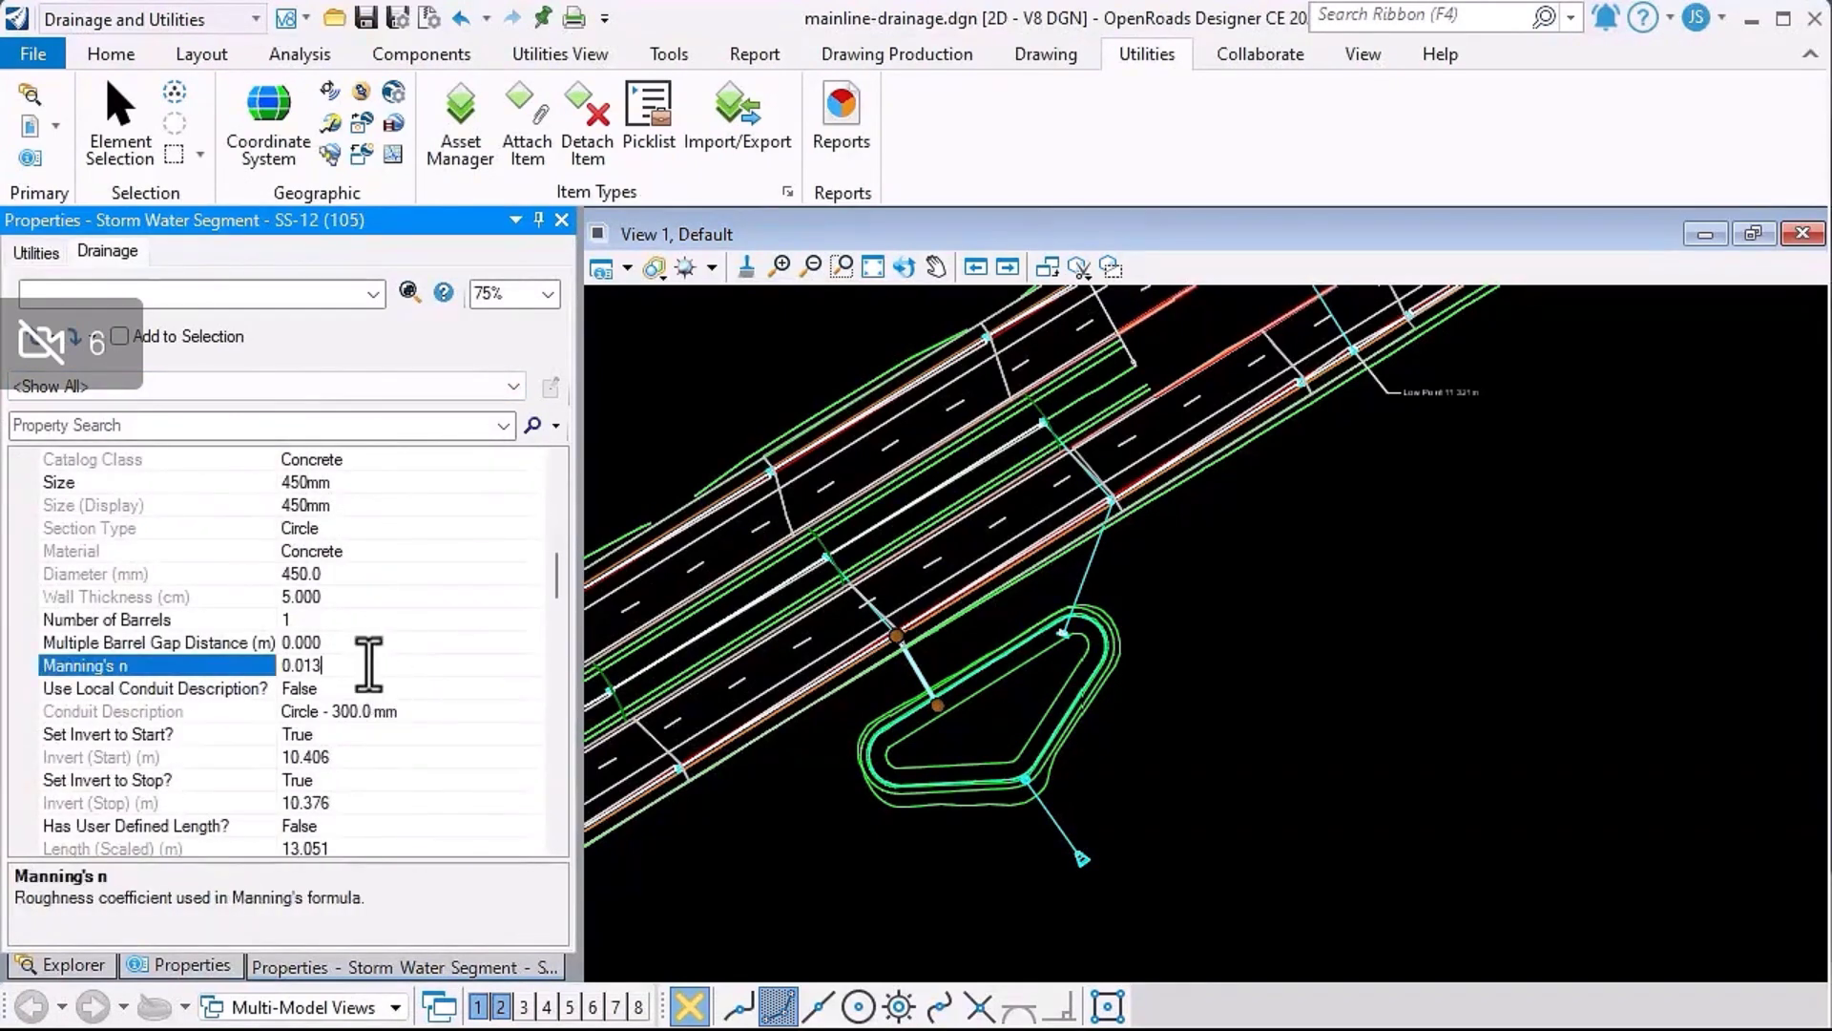
pyautogui.press('BackSpace')
pyautogui.press('BackSpace')
pyautogui.write('20')
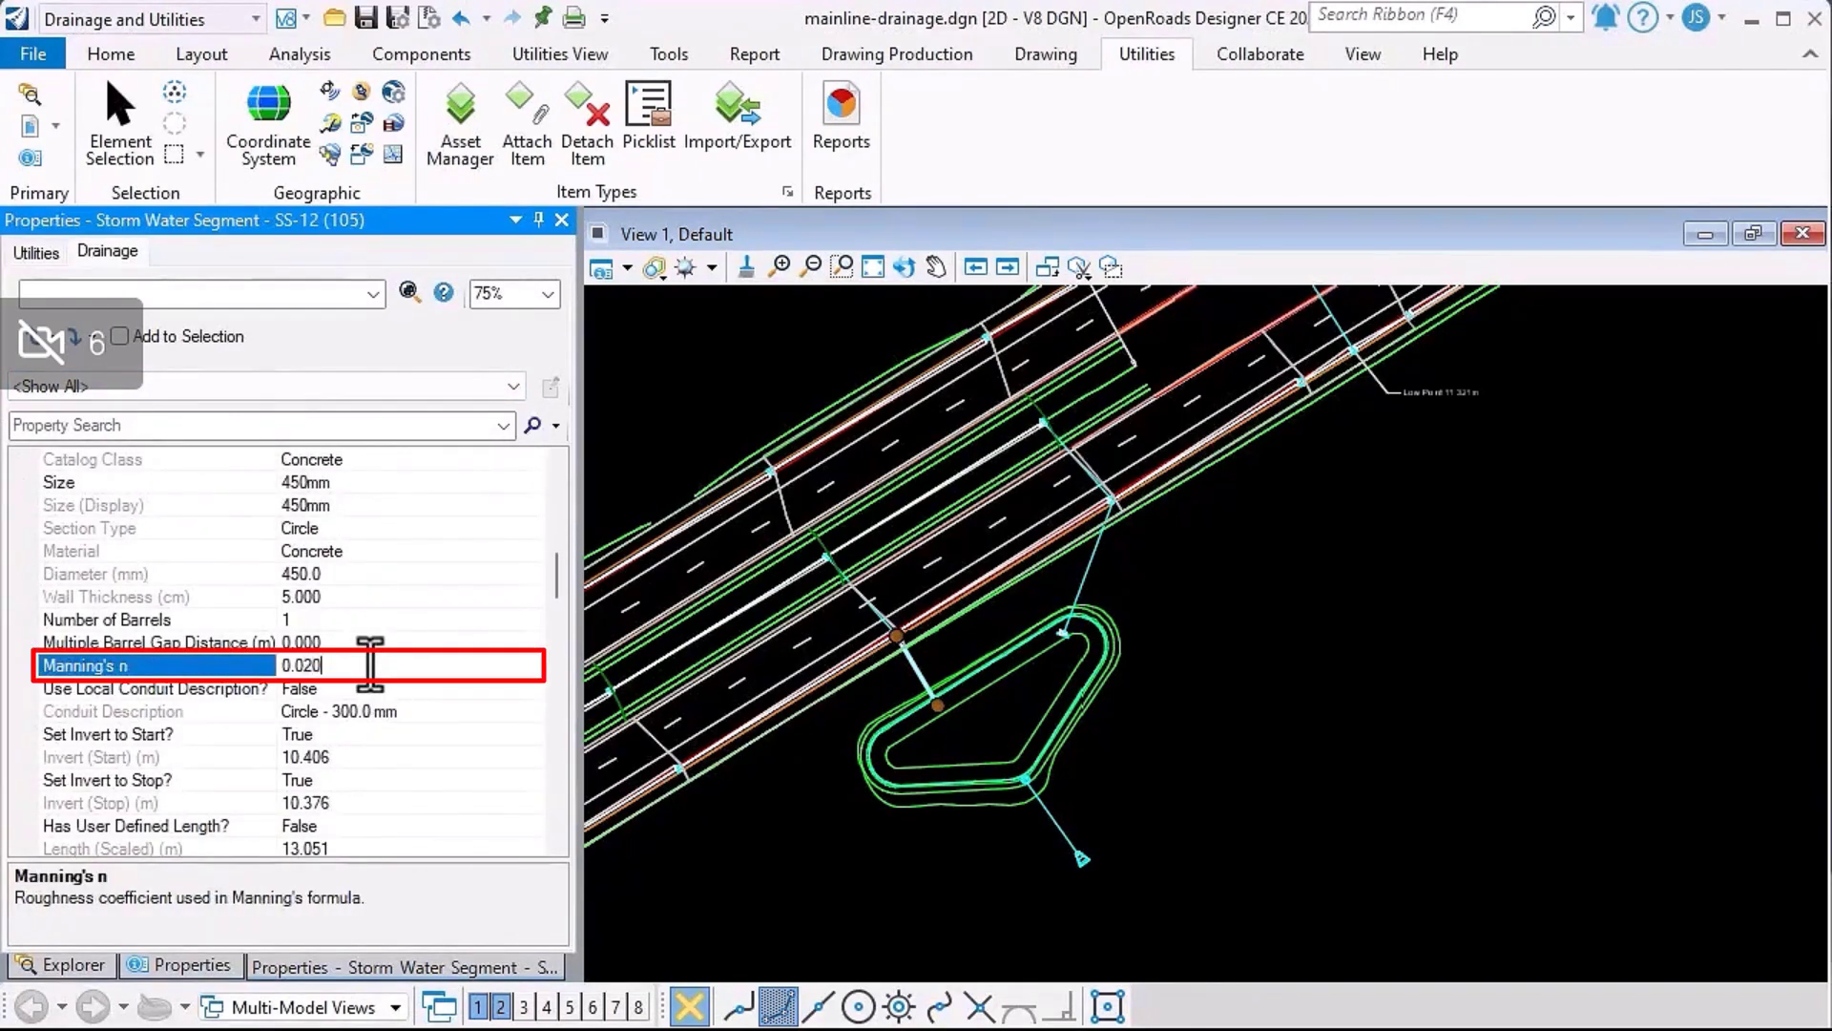
pyautogui.press('Return')
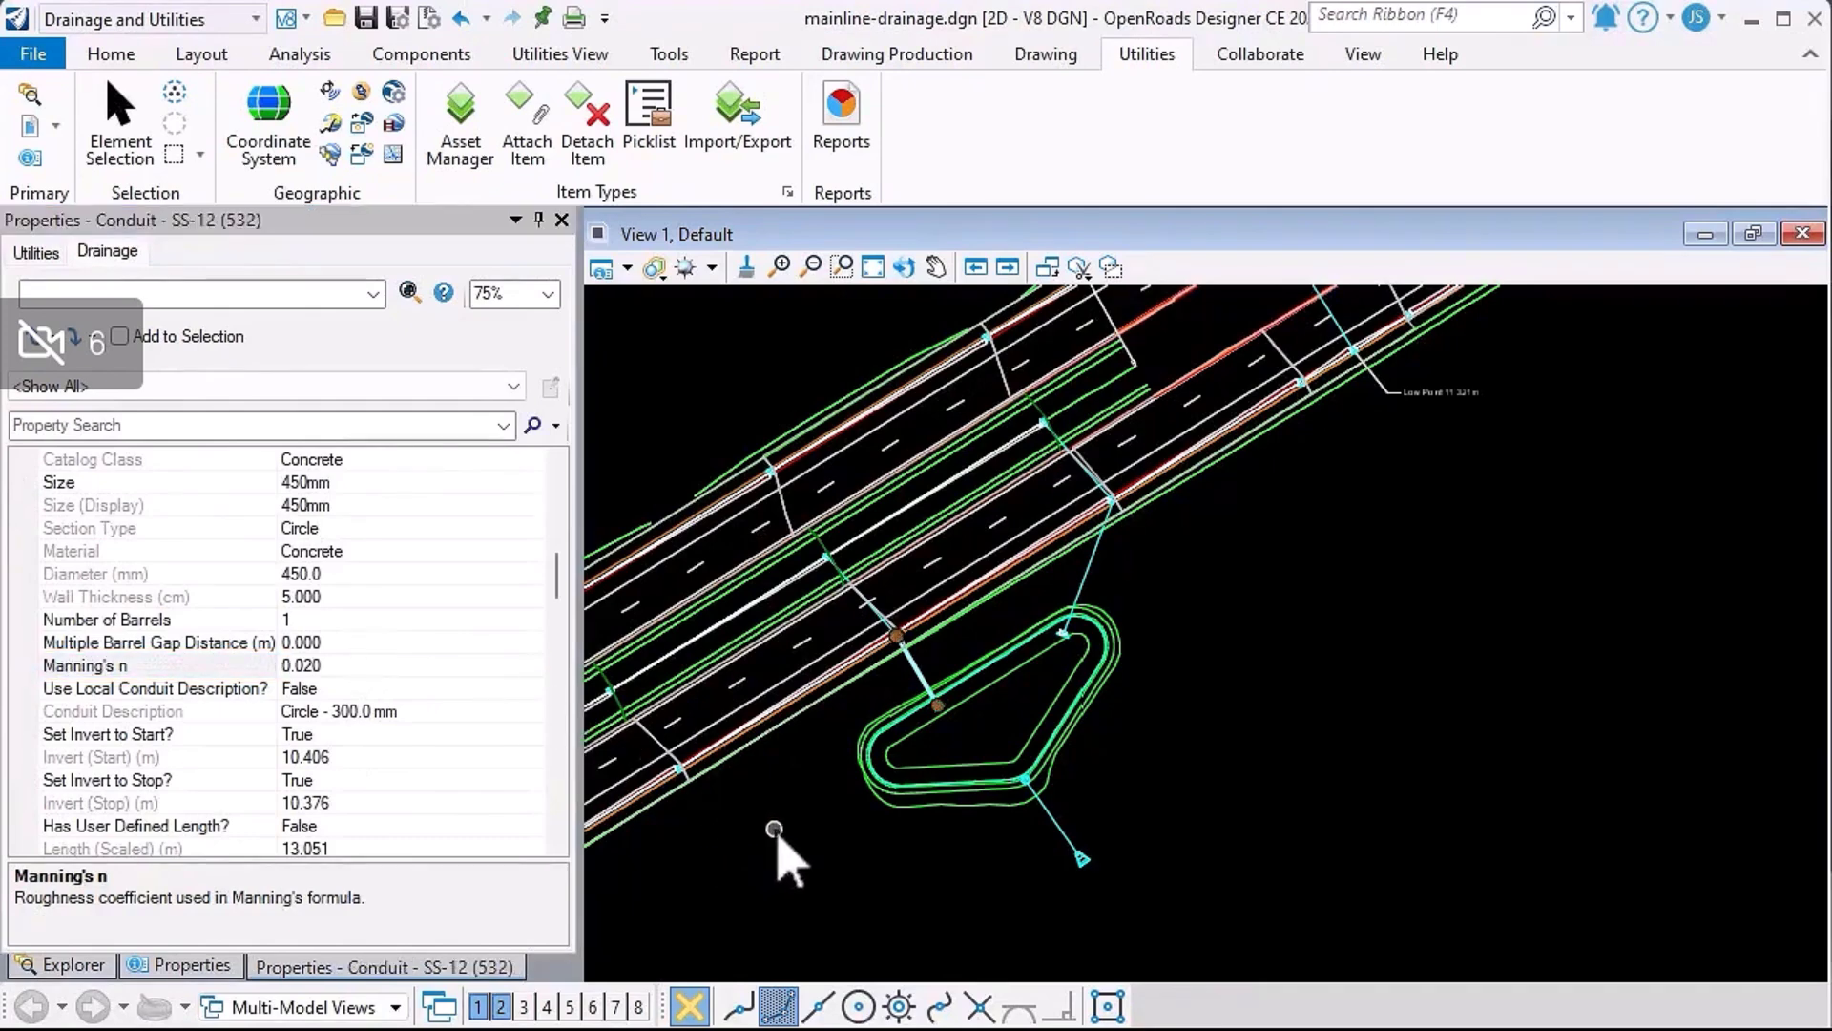
# Reselect SS-12 and confirm its Extra Conduit Properties Mannings n reads 0.0200
pyautogui.press('Escape')
pyautogui.click(918, 667)
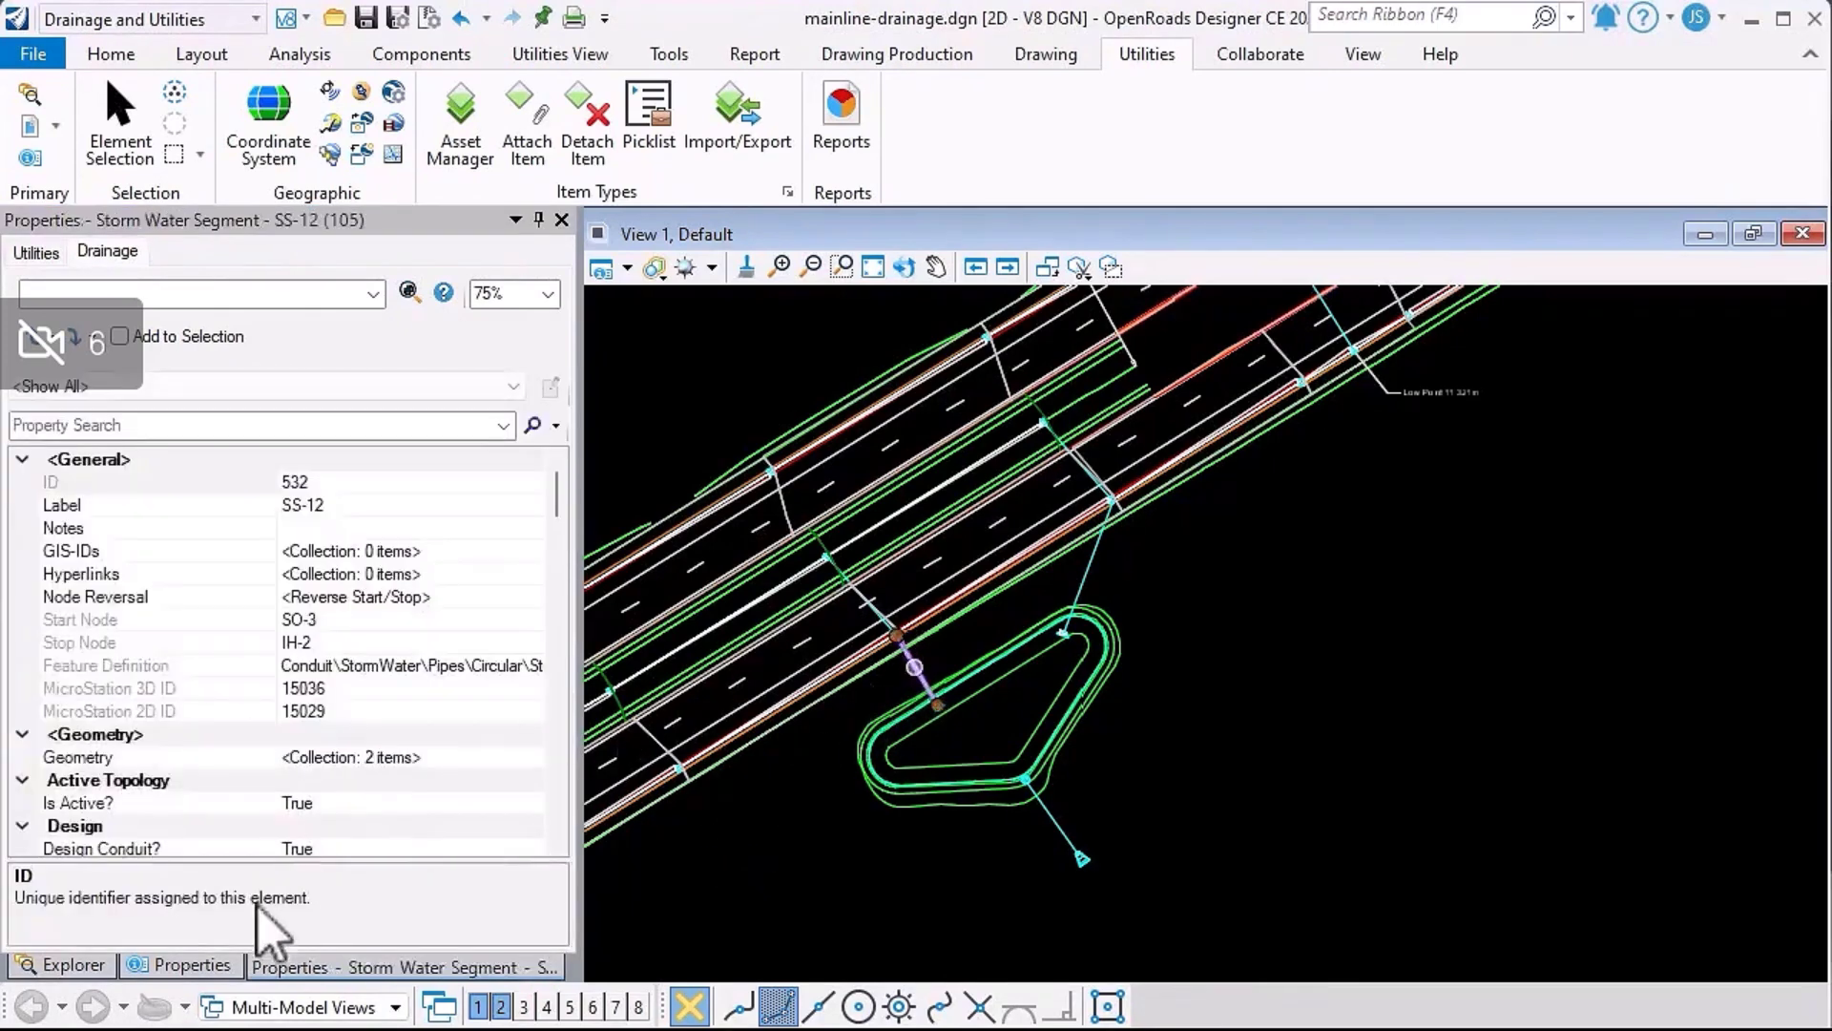
pyautogui.click(215, 967)
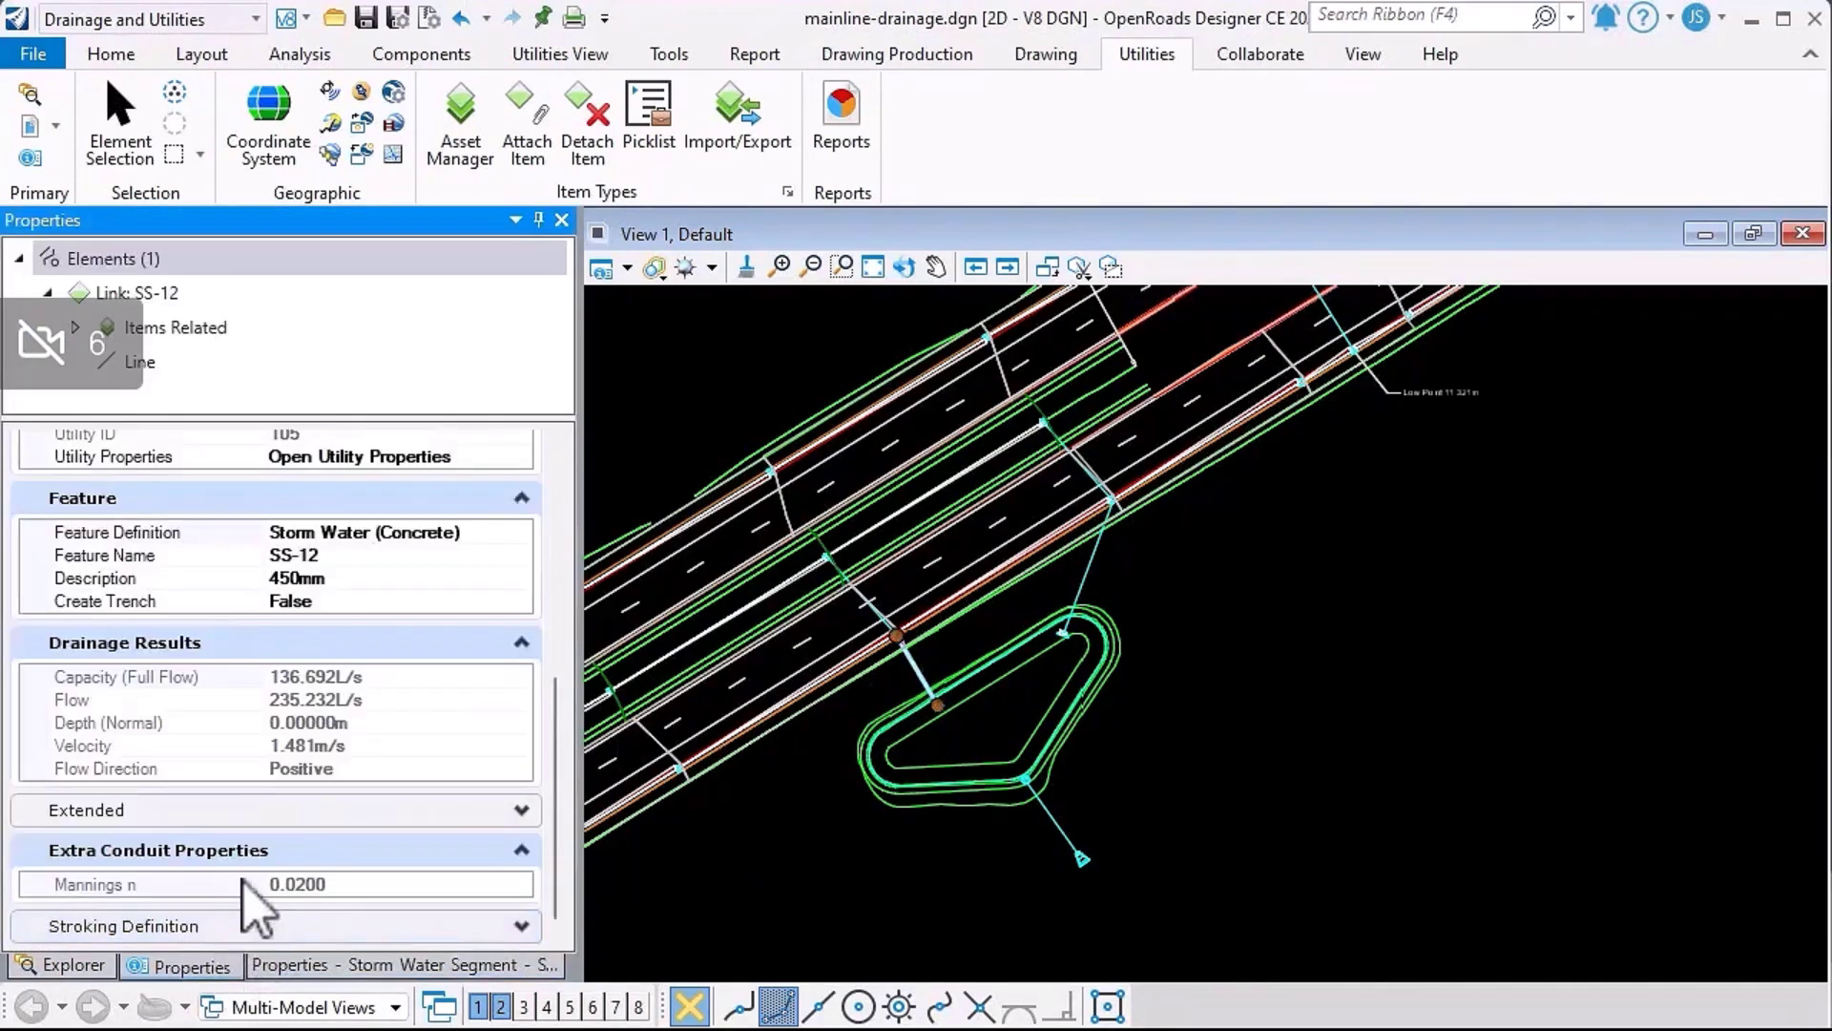
pyautogui.click(359, 883)
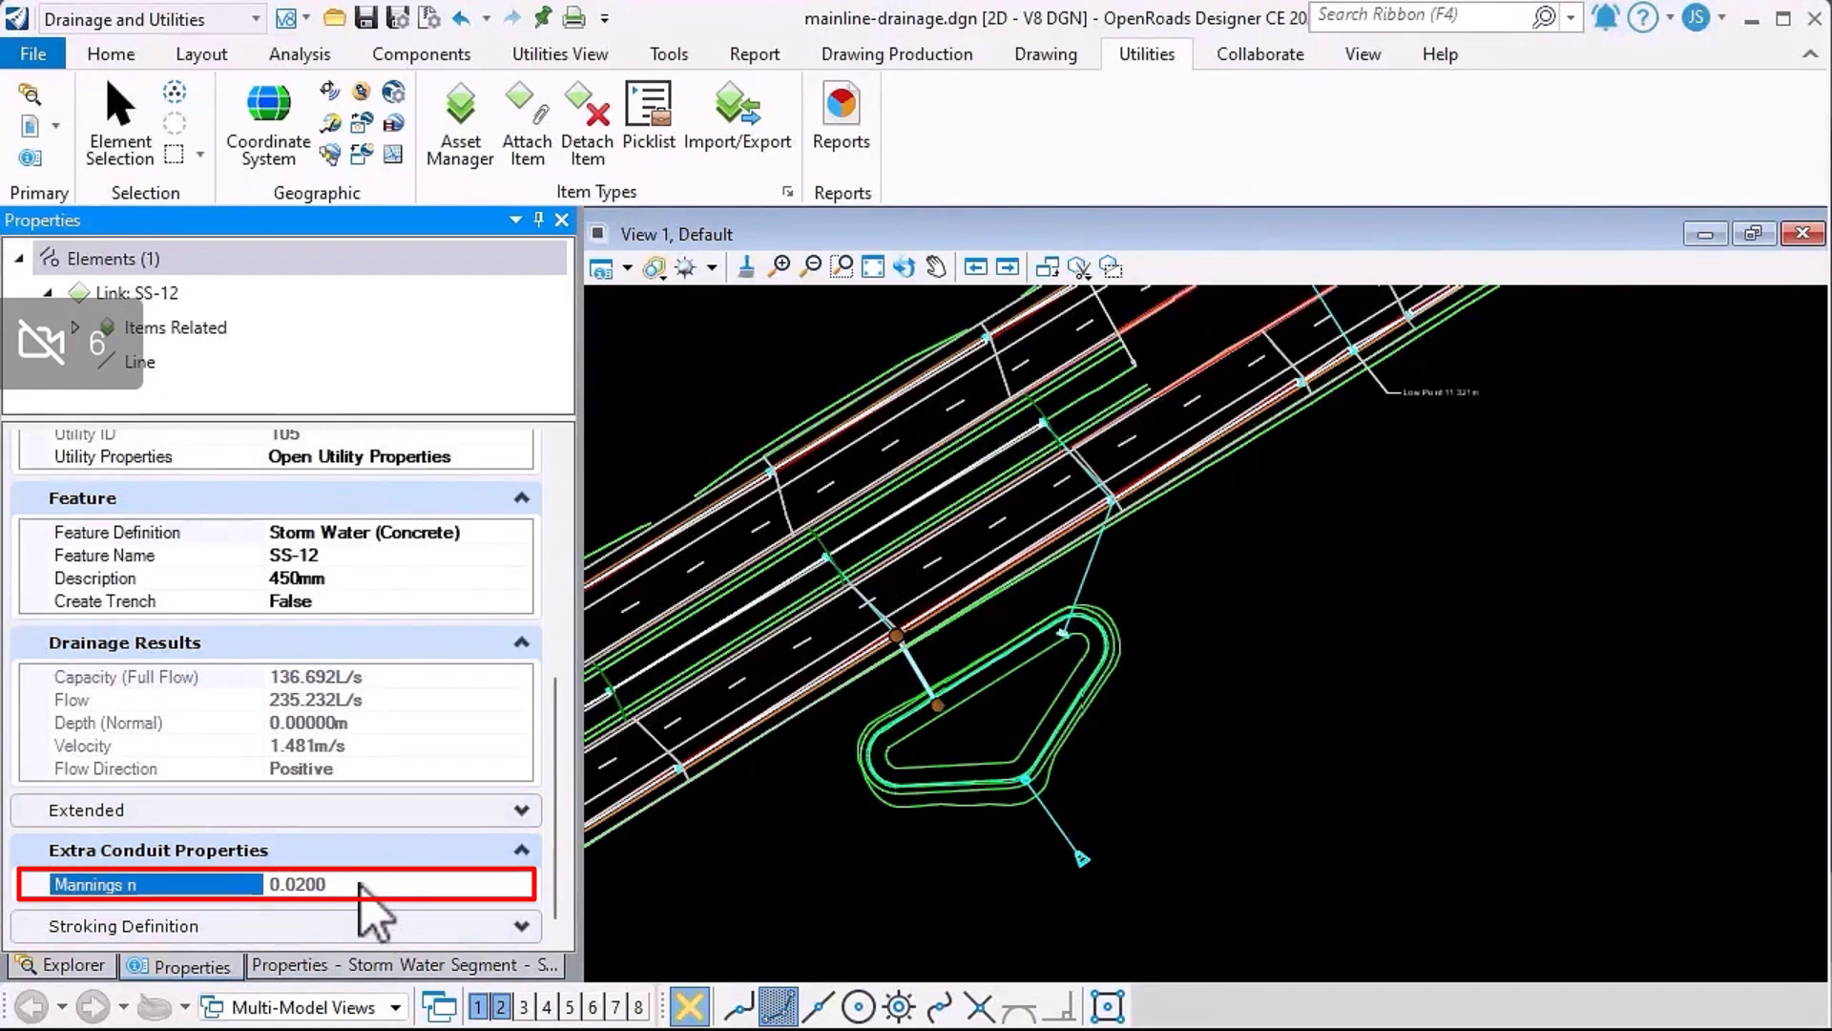
# Open Drainage Container.dgn from recent files and bring the pond loop into view
pyautogui.click(33, 53)
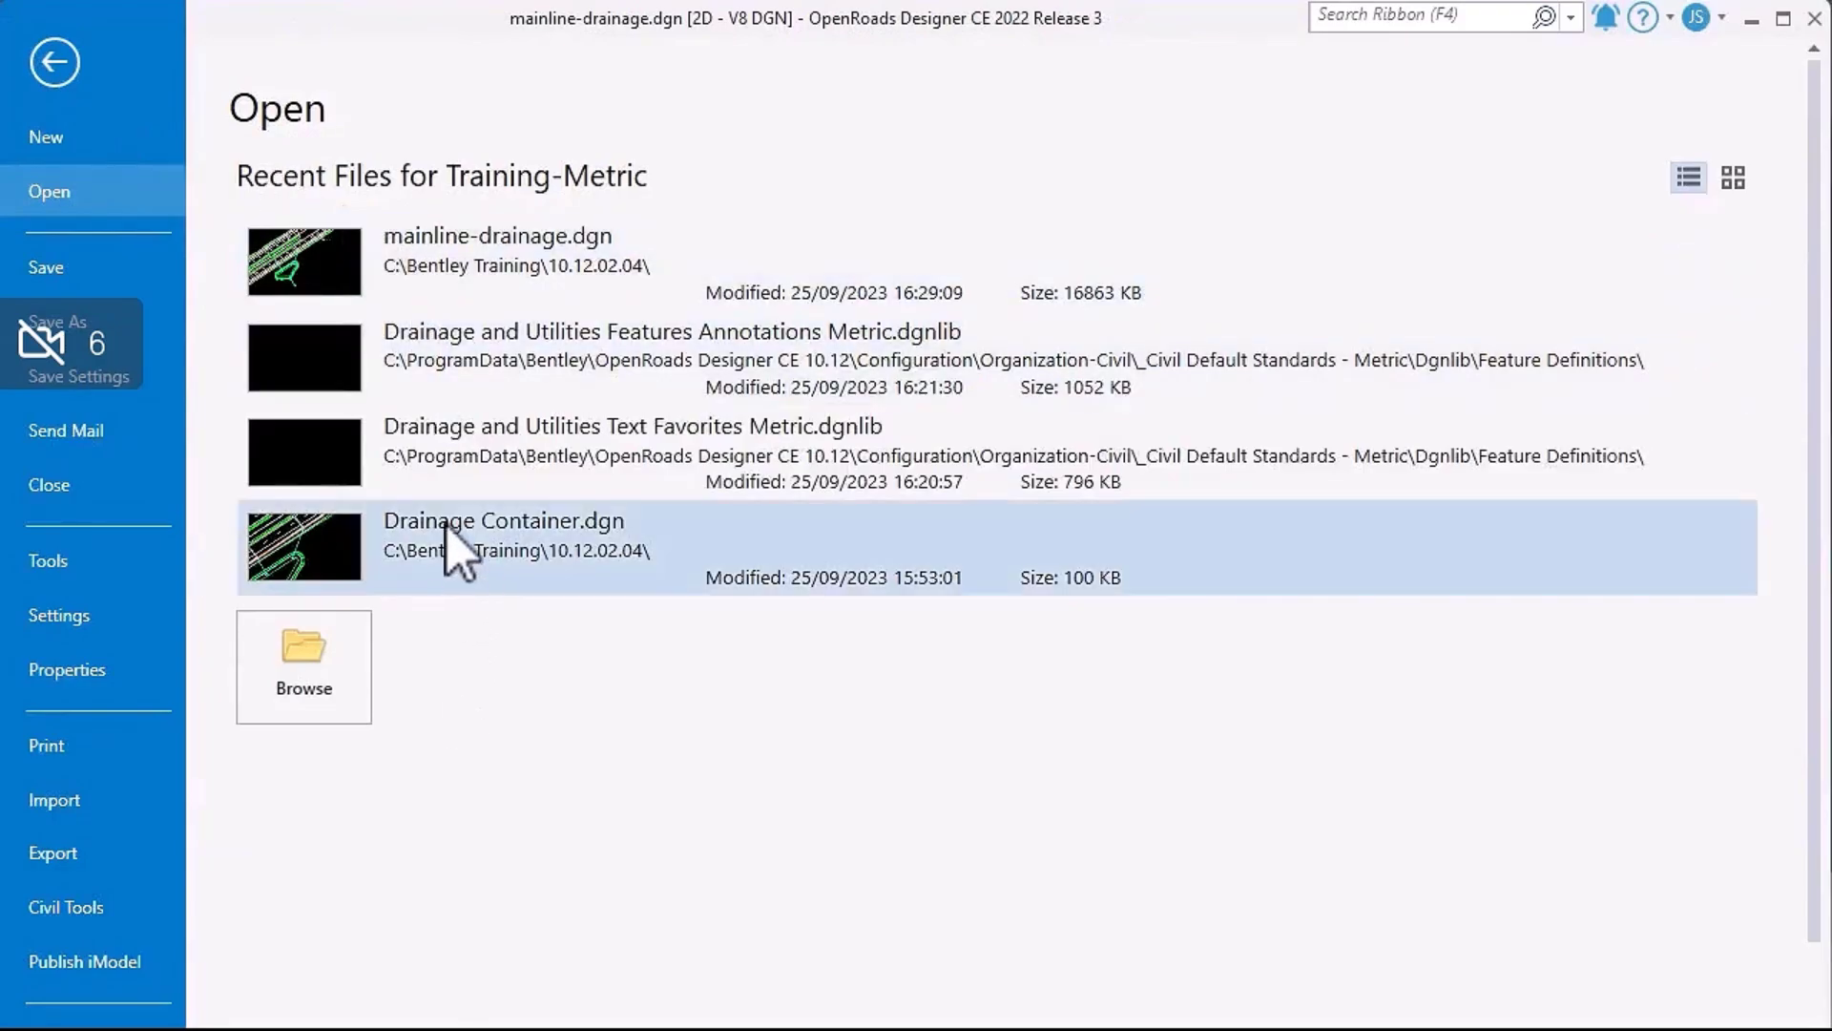
pyautogui.press('Escape')
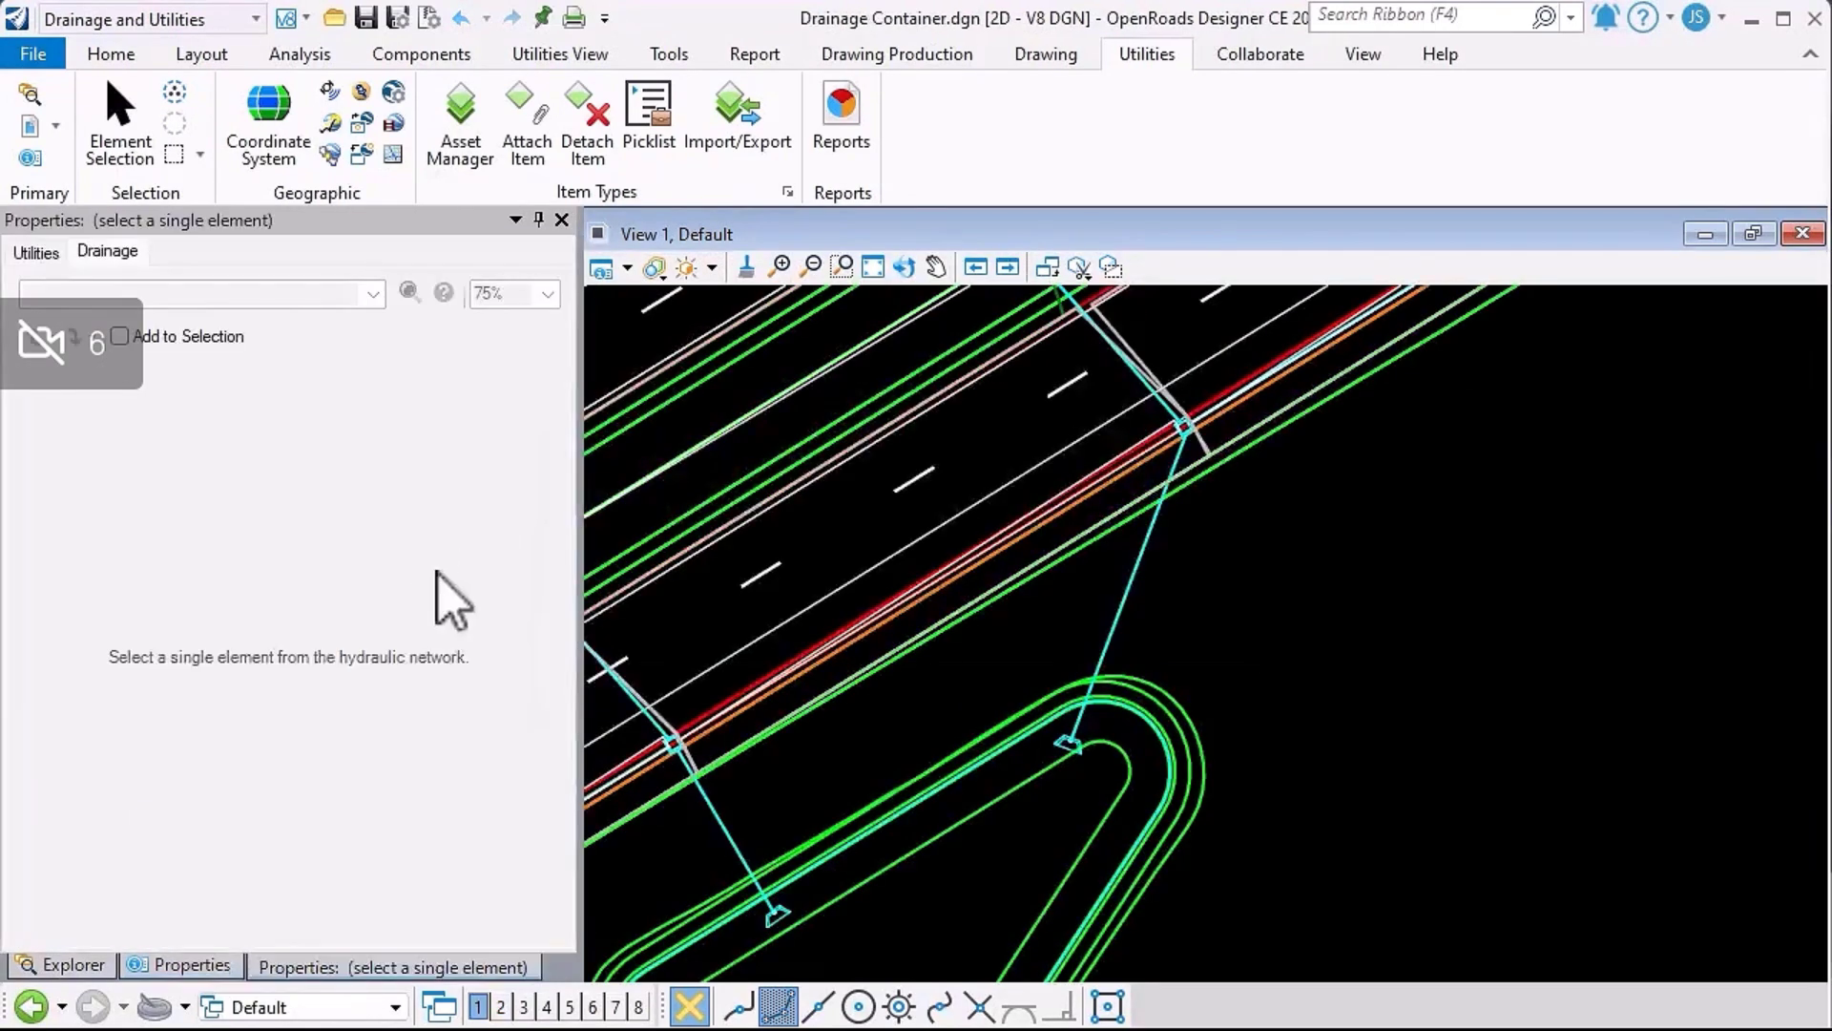
pyautogui.moveTo(879, 687); pyautogui.dragTo(1034, 584, button='middle')
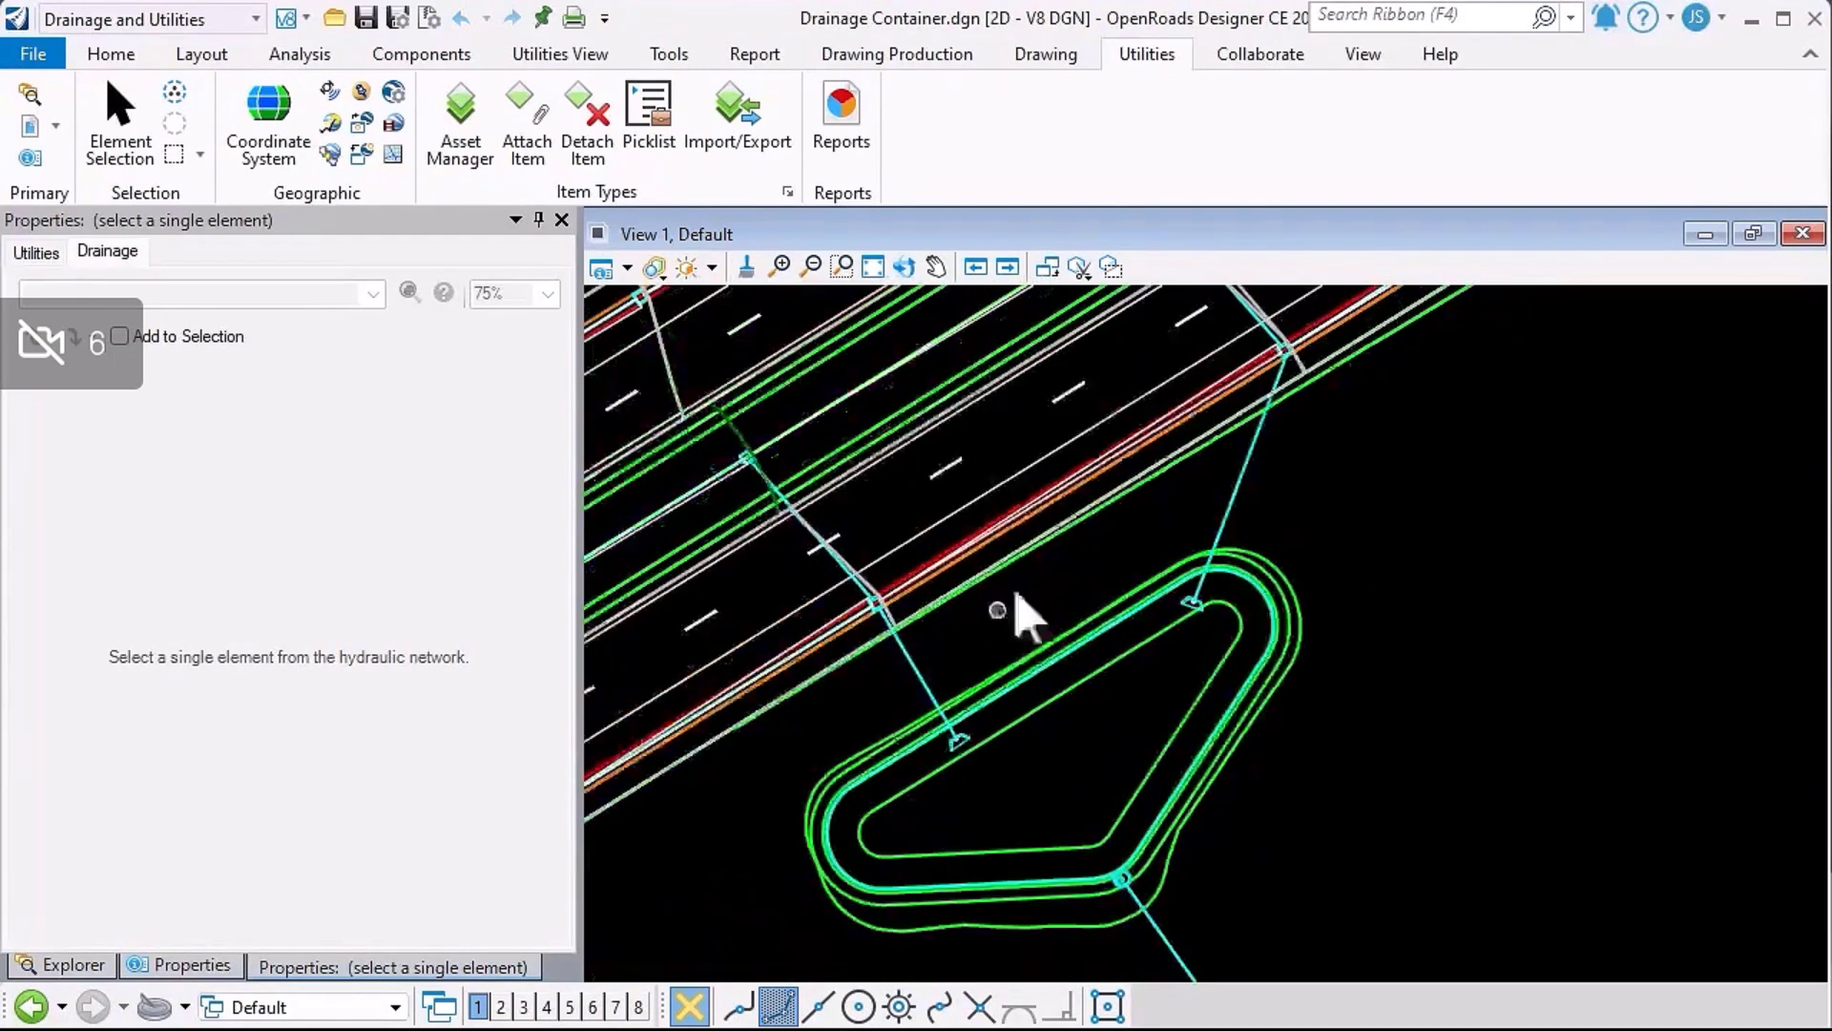
pyautogui.moveTo(1005, 644); pyautogui.dragTo(1064, 525, button='middle')
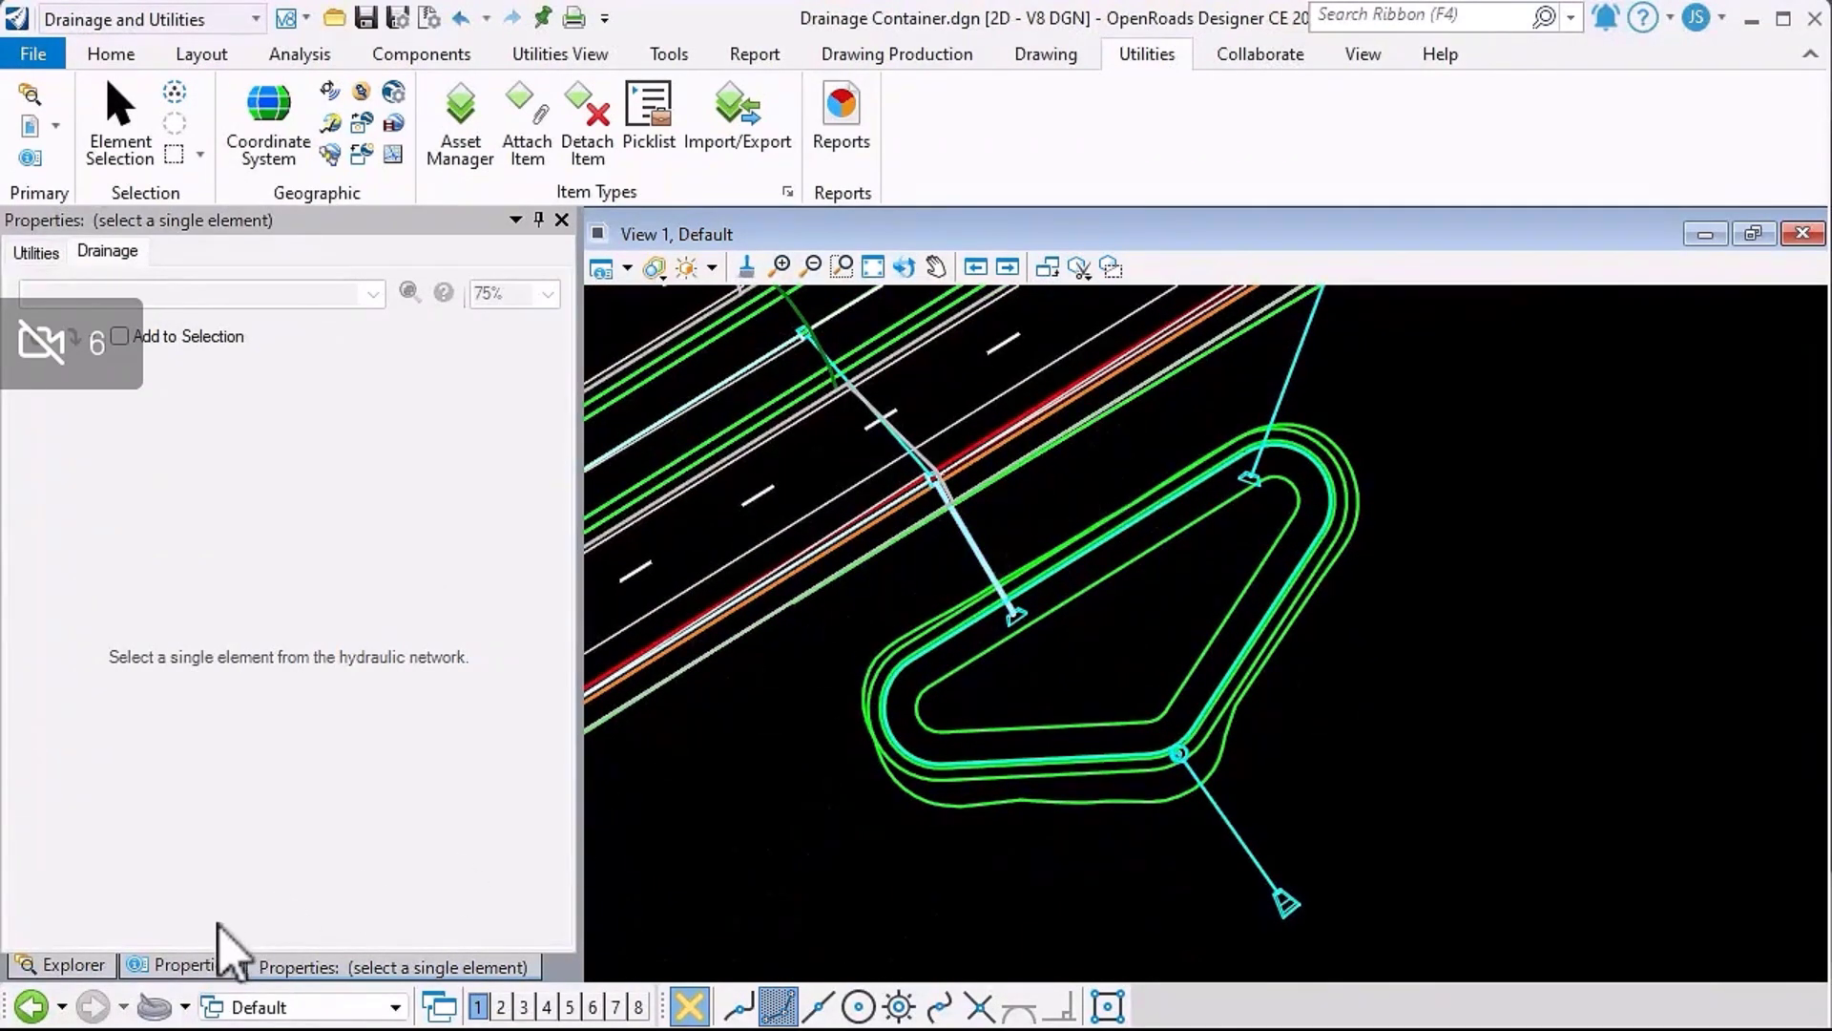
# Compare Extra Conduit Properties Mannings n: SS-12 at 0.0200, SS-13 at 0.0130
pyautogui.click(216, 965)
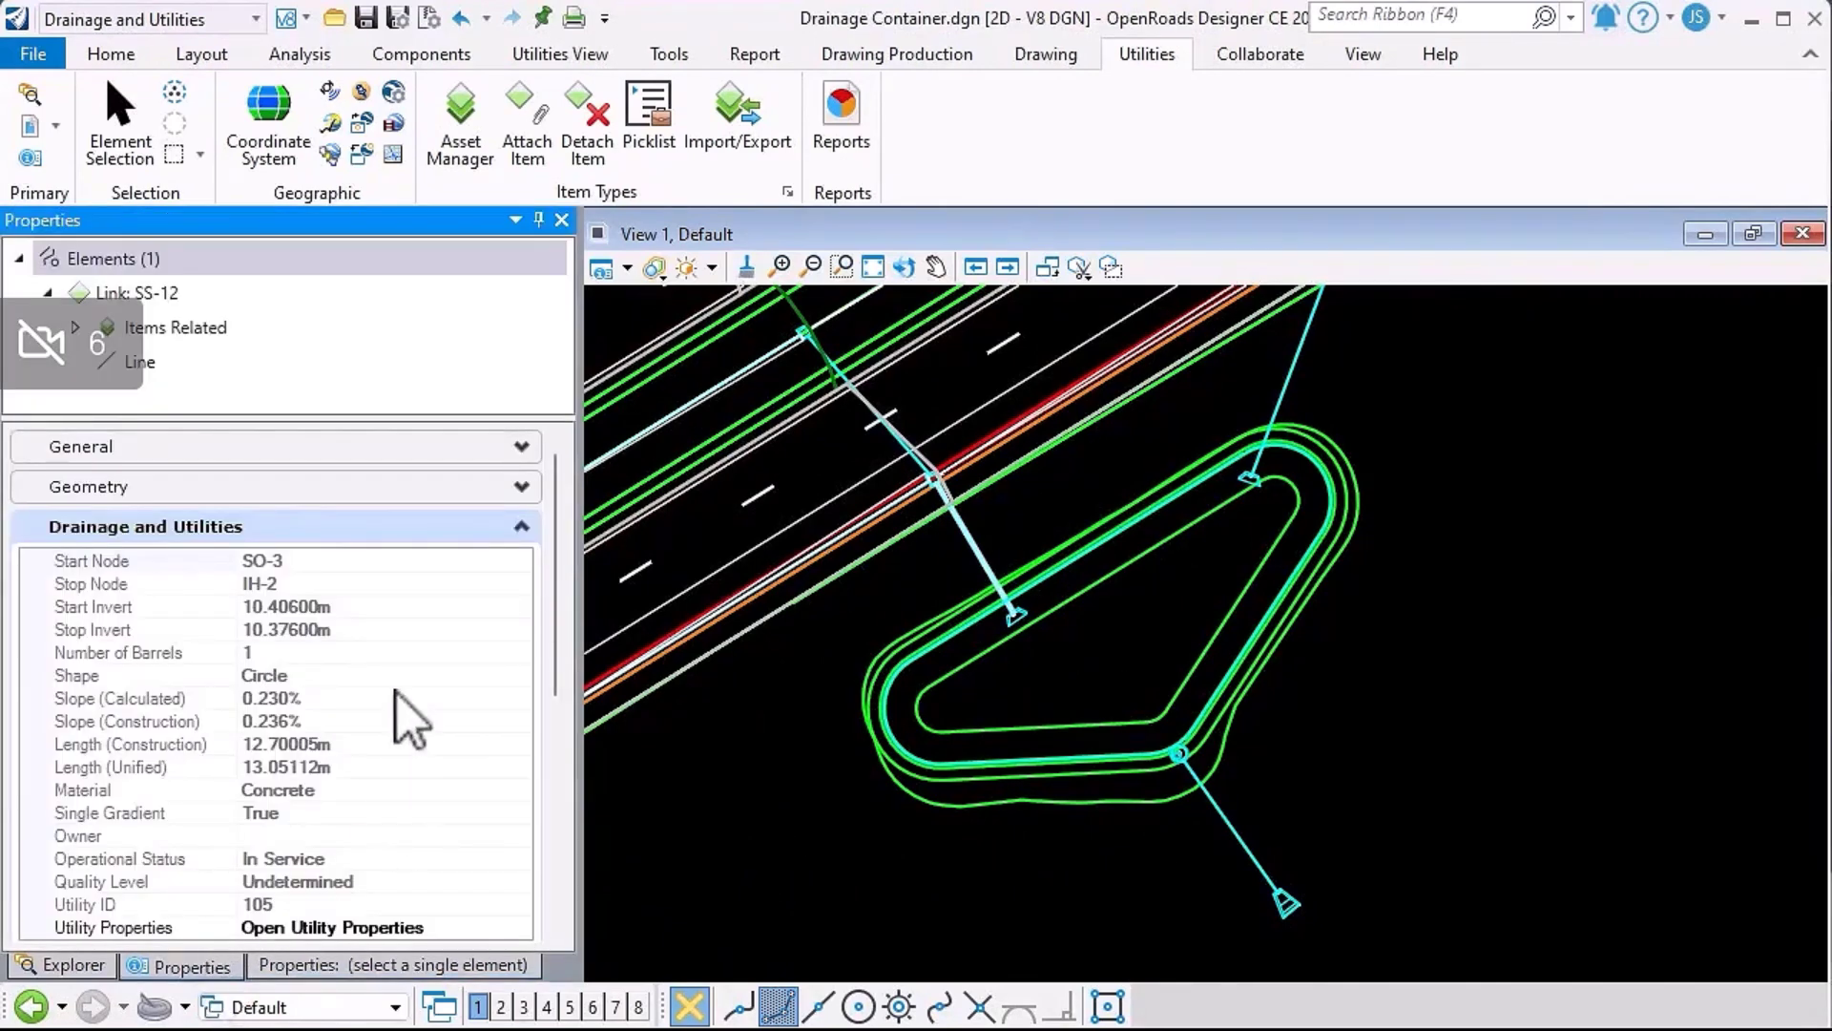
pyautogui.moveTo(559, 655); pyautogui.dragTo(550, 866)
pyautogui.click(521, 855)
pyautogui.click(344, 889)
pyautogui.click(1233, 844)
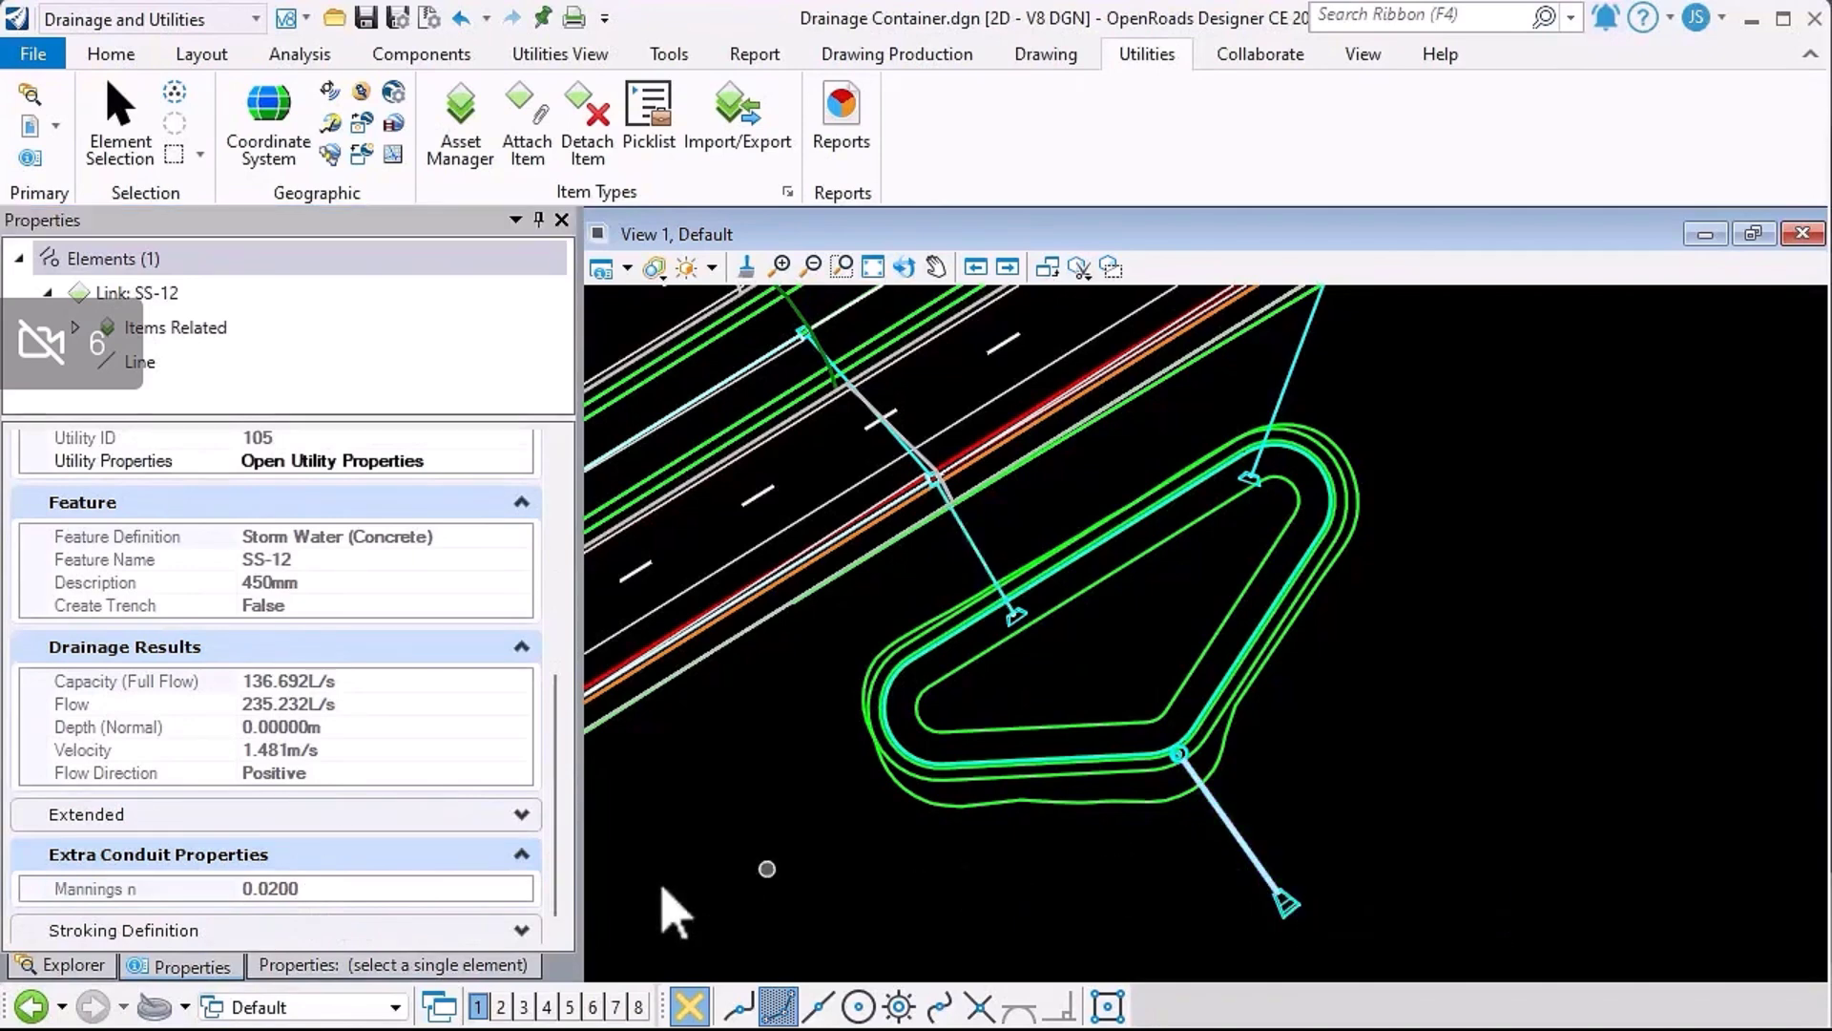
pyautogui.click(984, 562)
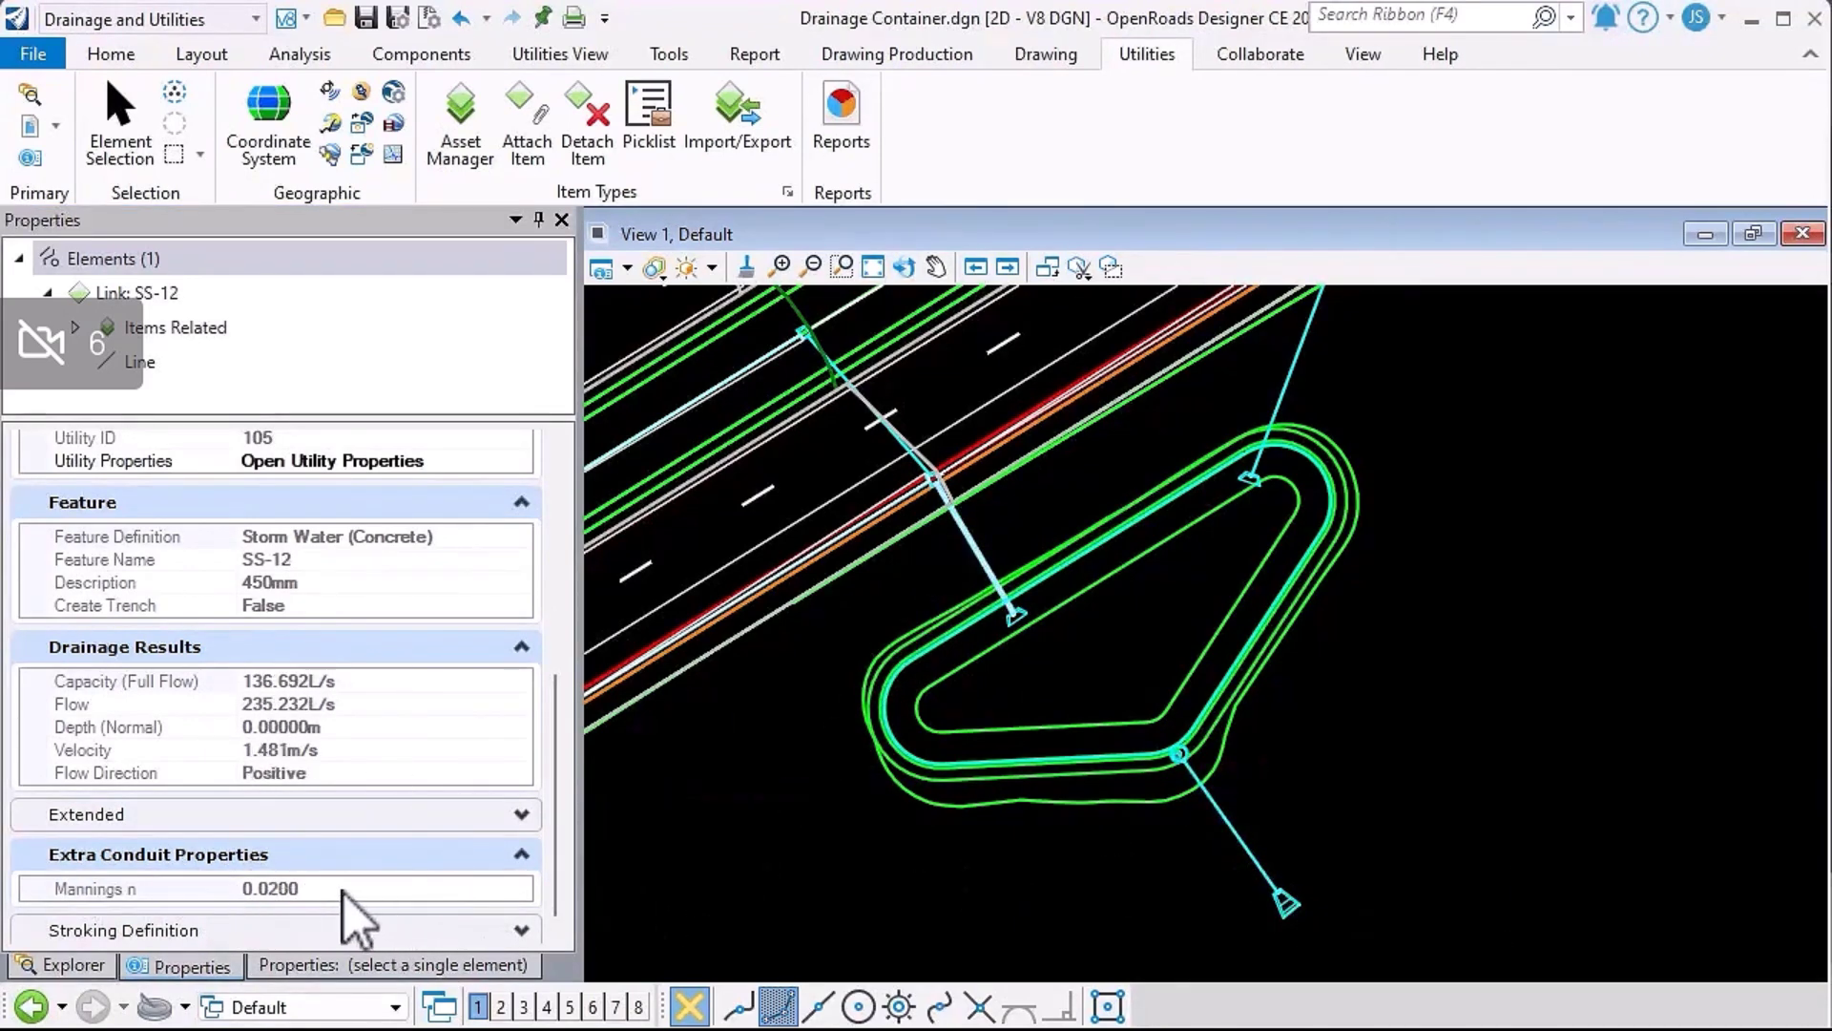